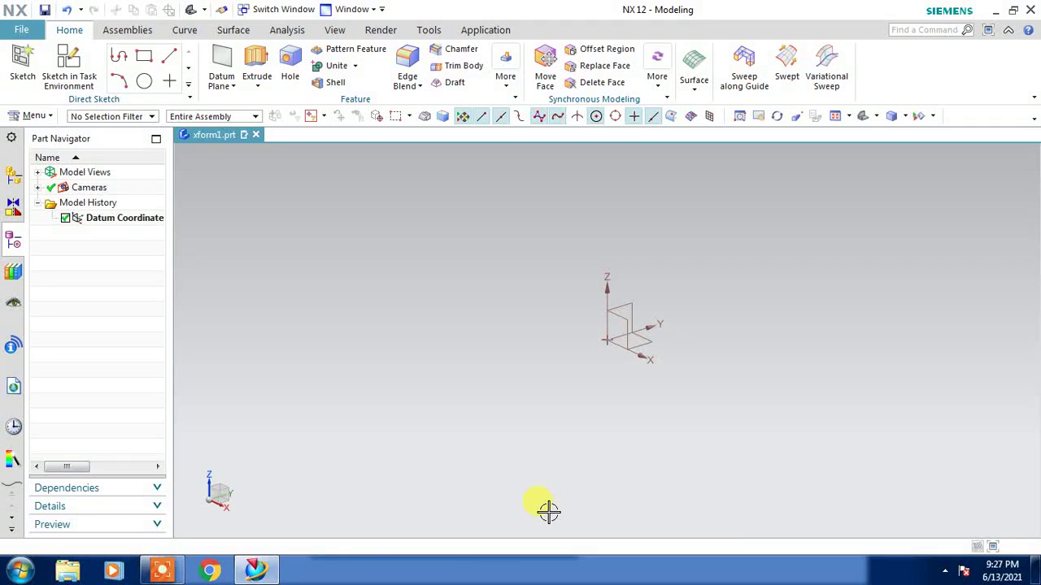
Start a new sketch in the Sketch Task Environment from the Home tab.
left_click(236, 30)
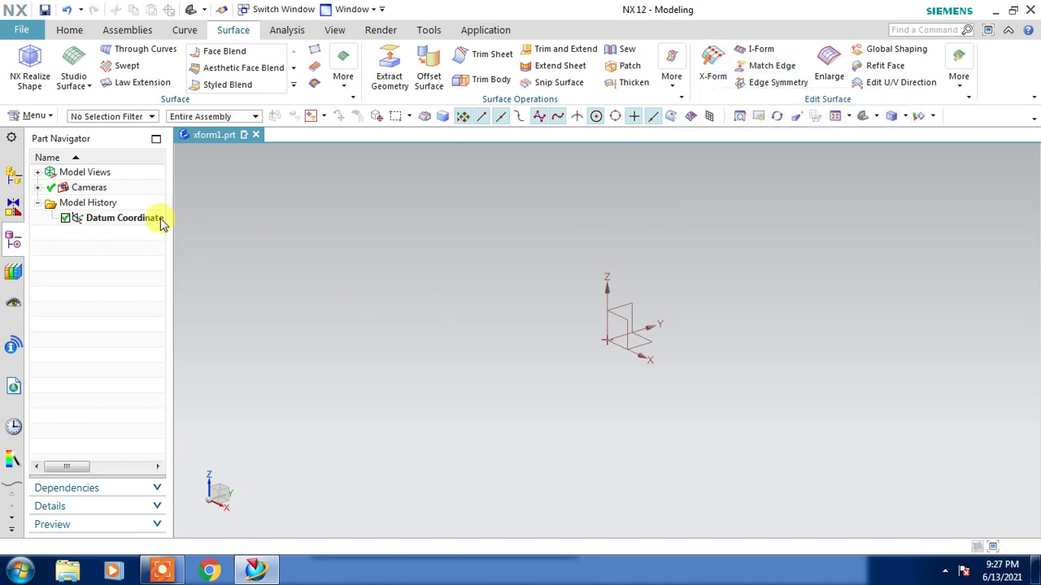
left_click(69, 30)
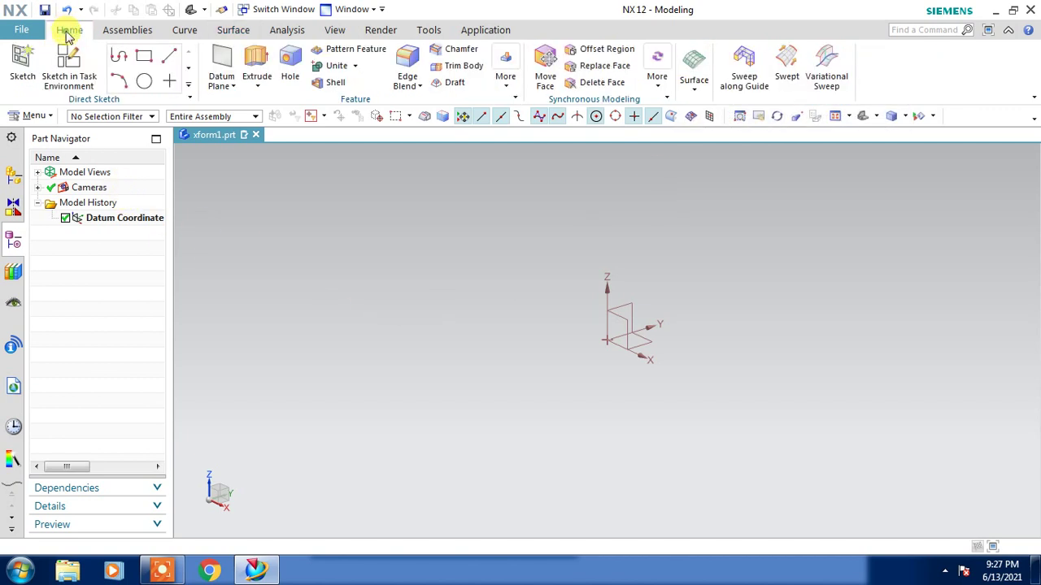
left_click(68, 79)
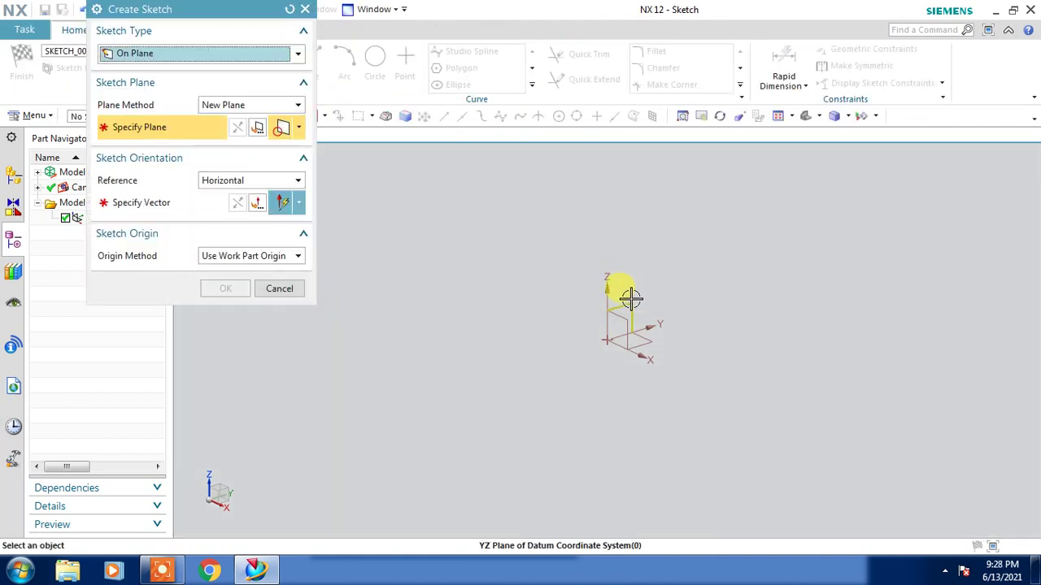
Place the sketch on the YZ plane and draw a 60 mm circle at the origin.
left_click(631, 298)
left_click(235, 289)
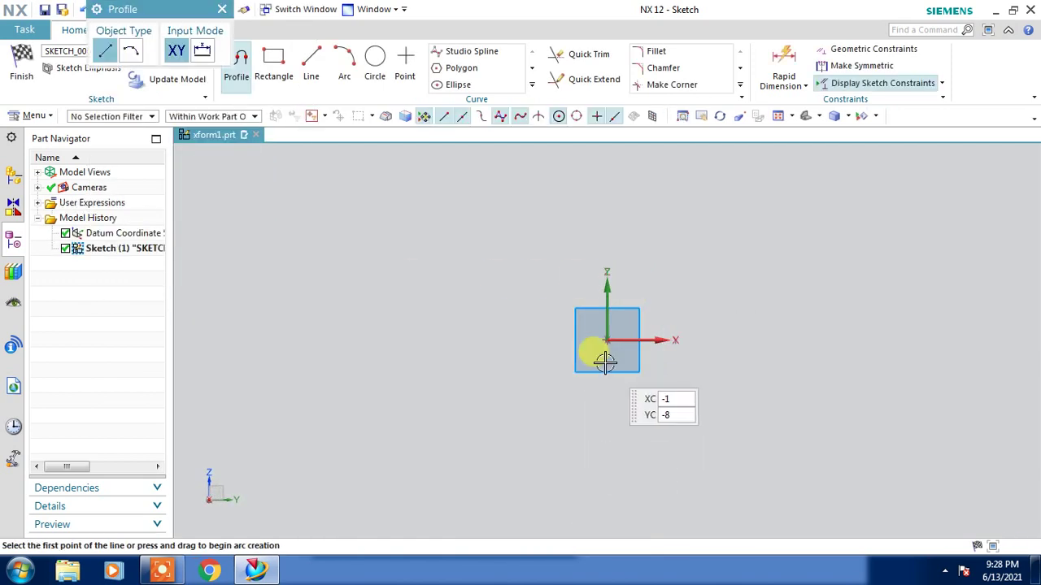
left_click(606, 341)
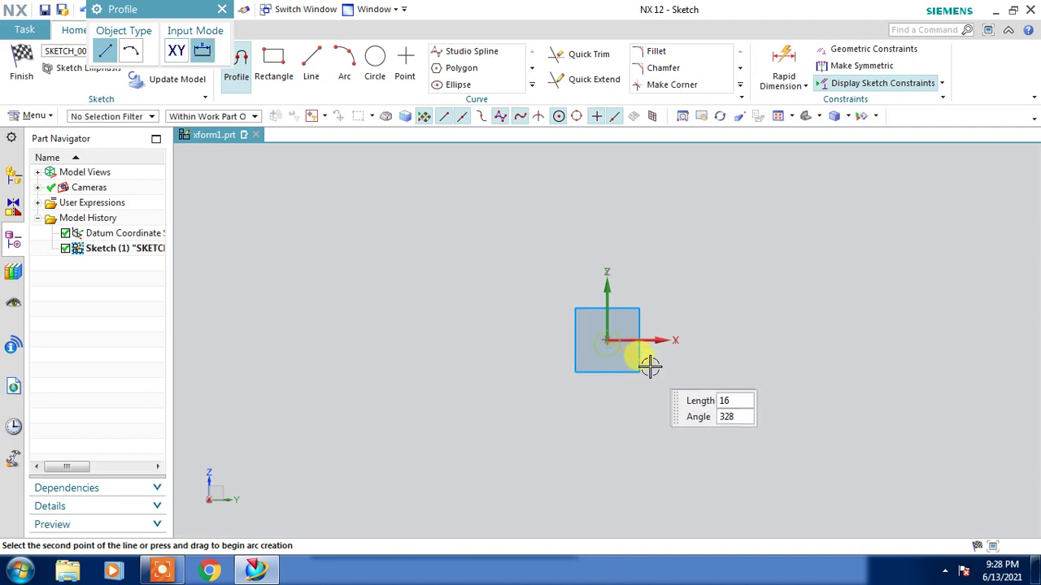
left_click(375, 61)
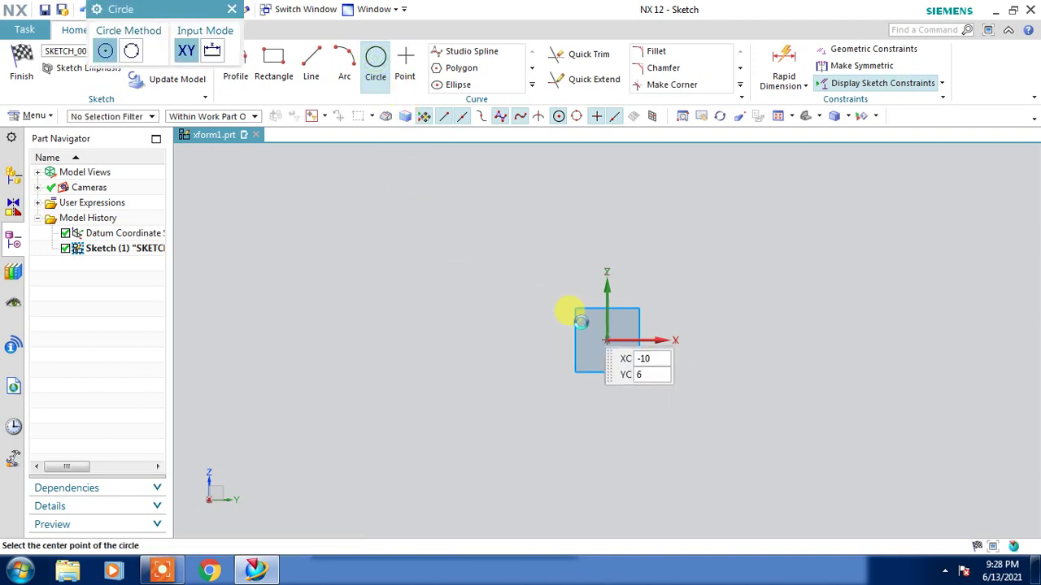
left_click(607, 339)
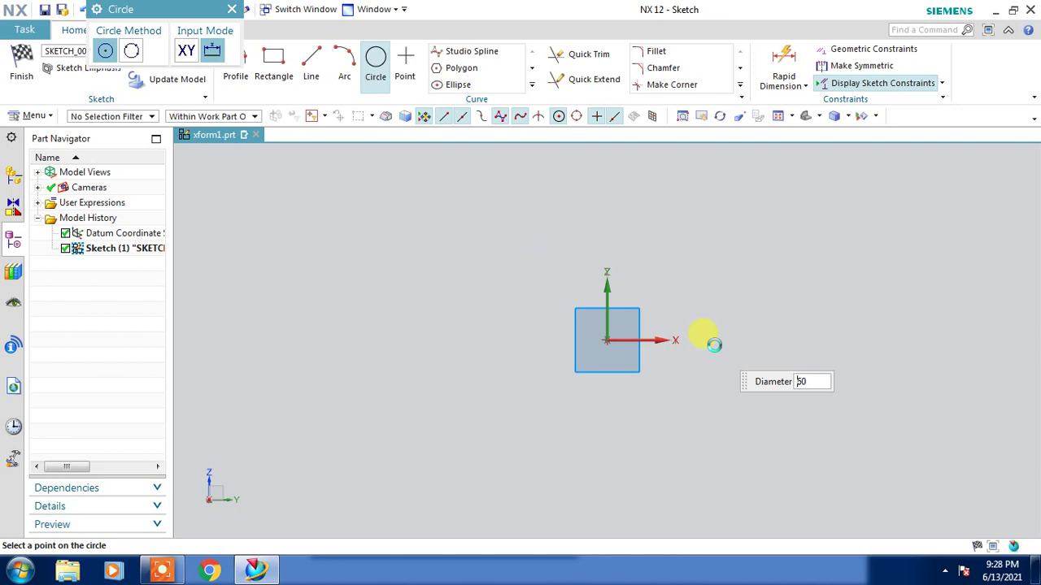
type("60")
key("Return")
key("Escape")
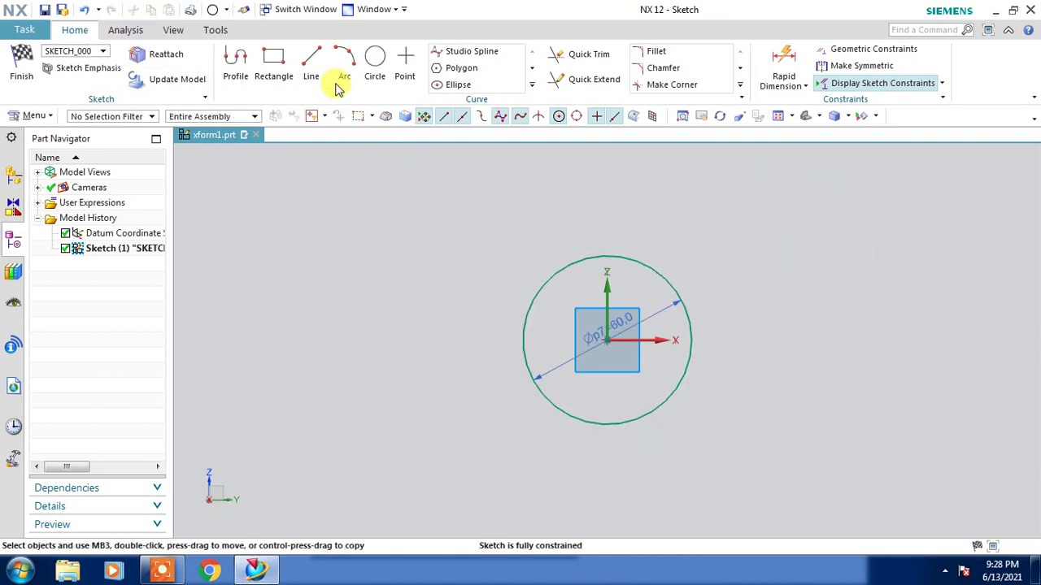
Draw a horizontal and a vertical line from the circle centre past the circle.
left_click(312, 65)
left_click(607, 340)
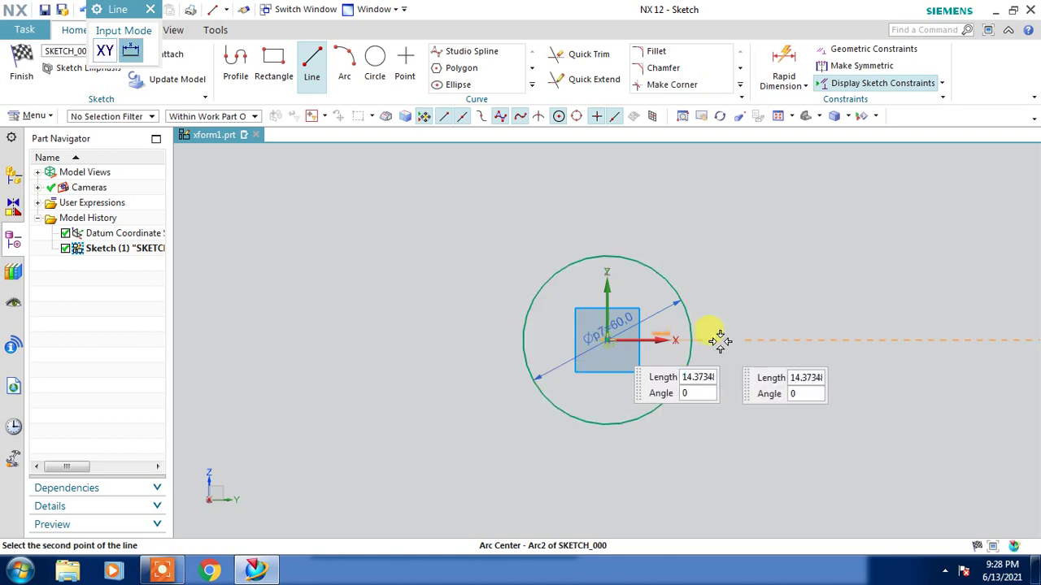
left_click(726, 339)
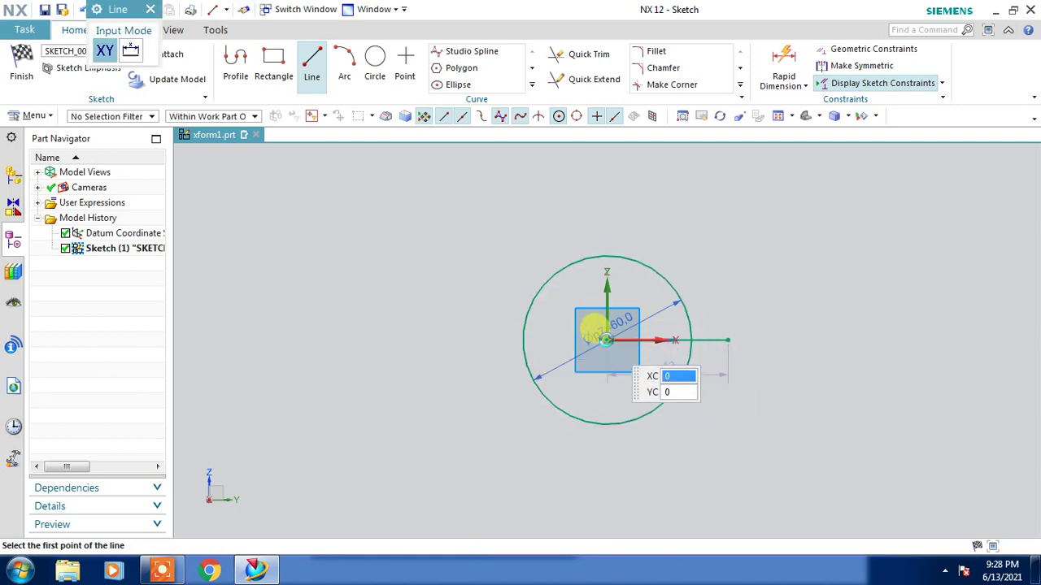
left_click(606, 340)
left_click(607, 457)
Quick Trim the circle and both lines down to a quarter arc.
left_click(569, 54)
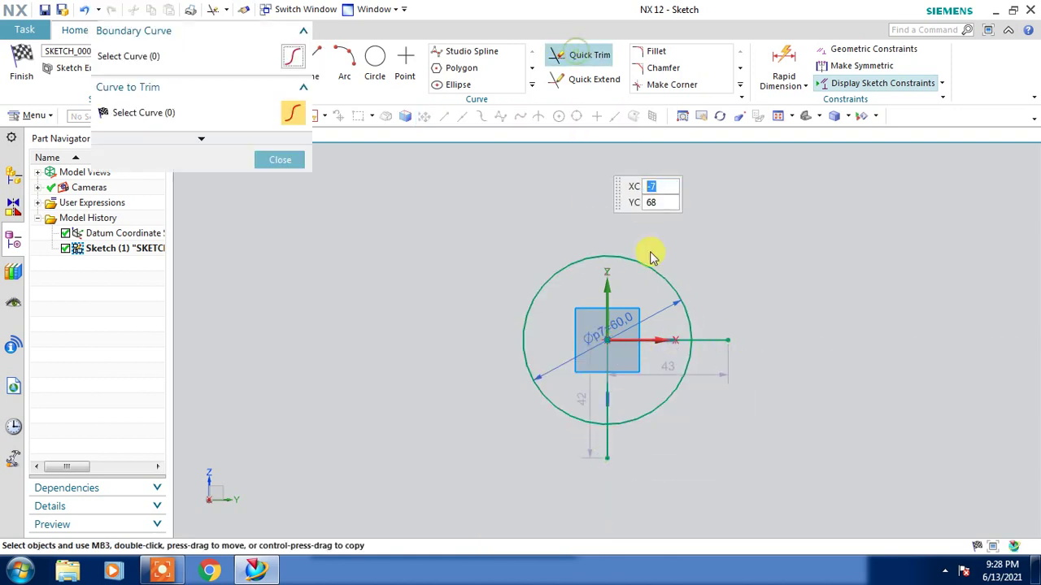
left_click(639, 267)
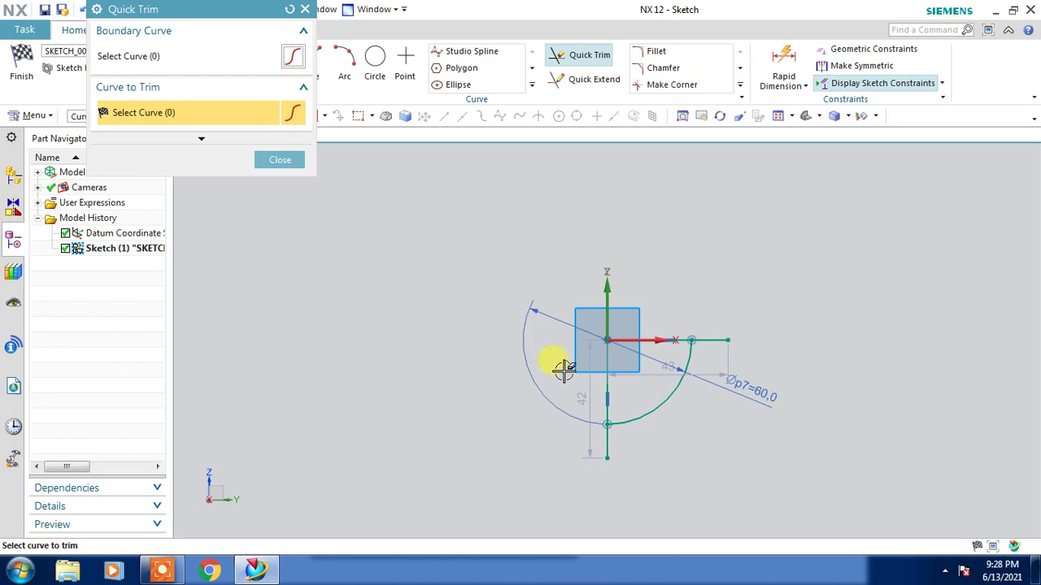
left_click(721, 341)
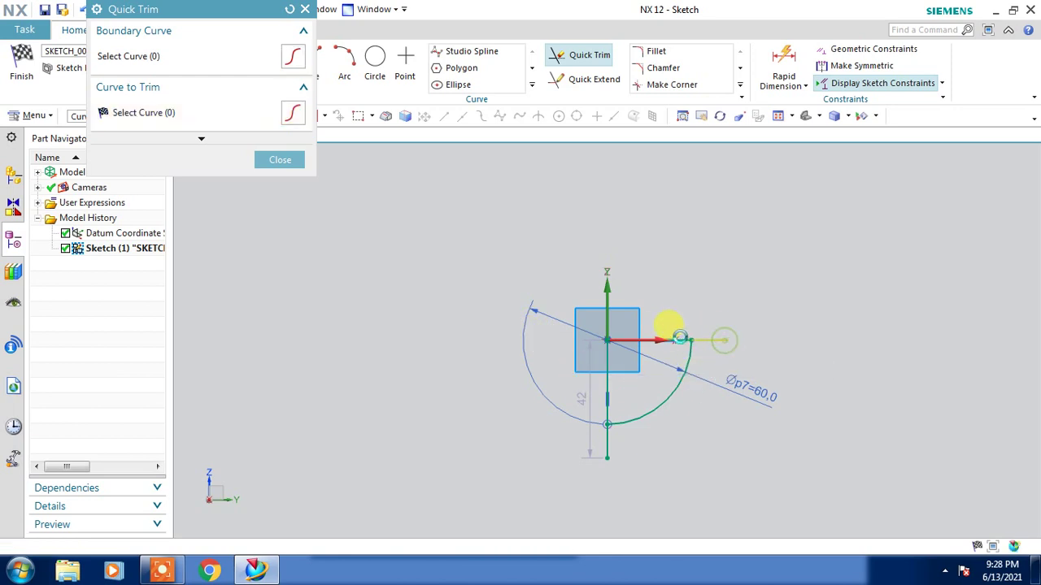
left_click(612, 442)
middle_click(766, 323)
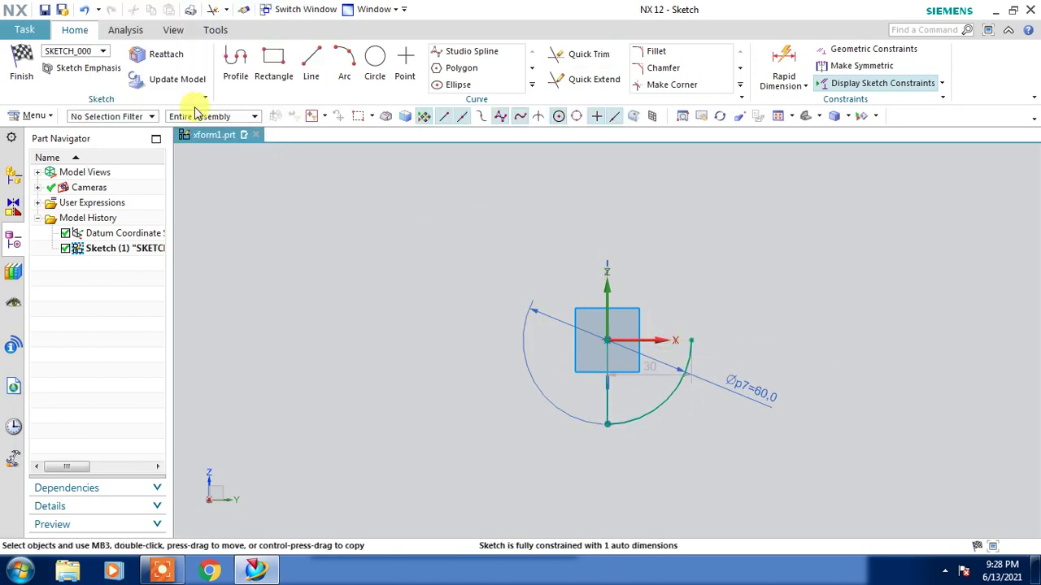
Finish the sketch and start a Revolve, picking the profile and the vertical line as axis.
left_click(33, 72)
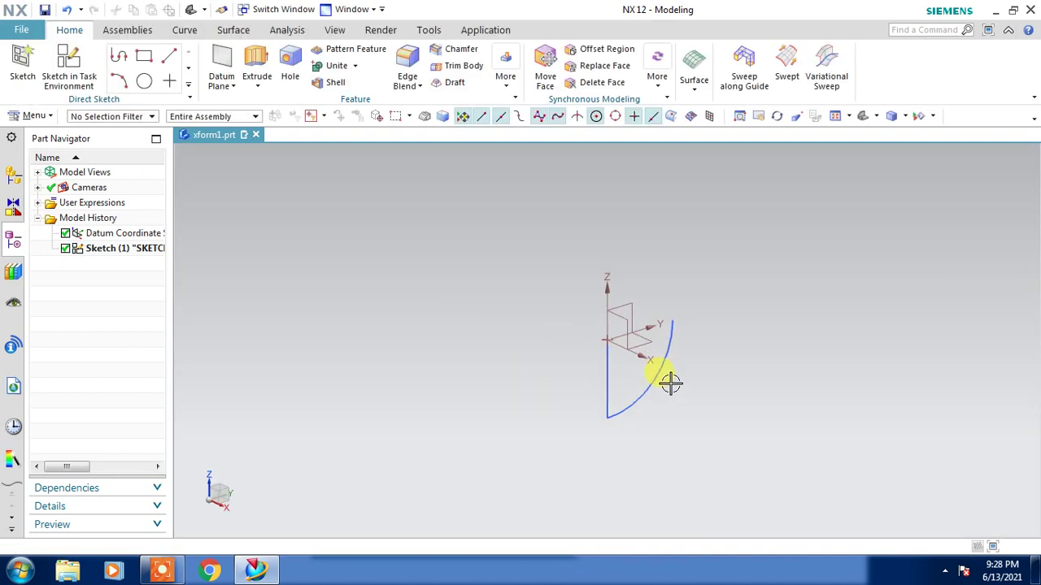
left_click(252, 86)
left_click(276, 186)
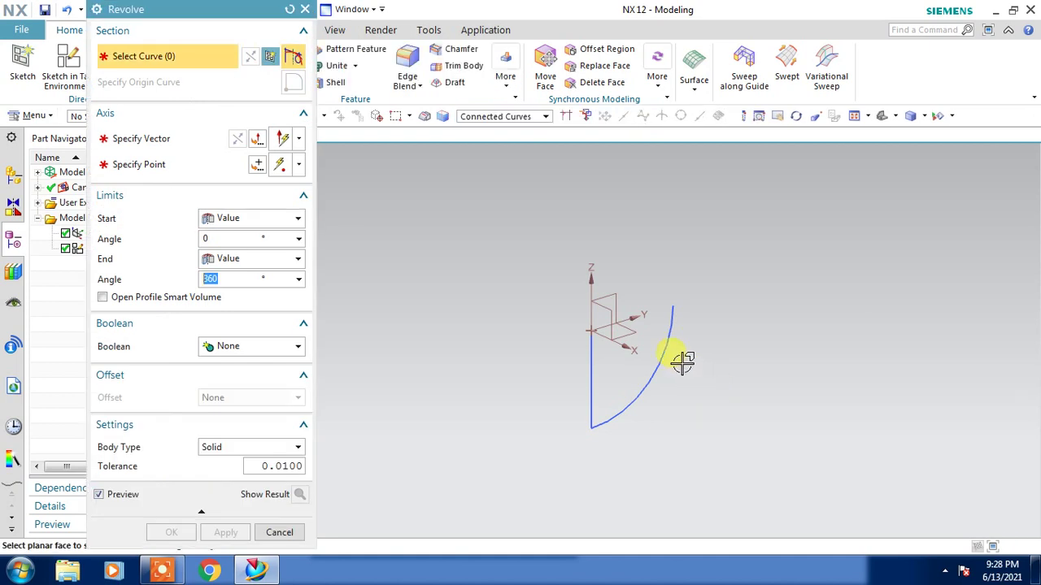
left_click(611, 423)
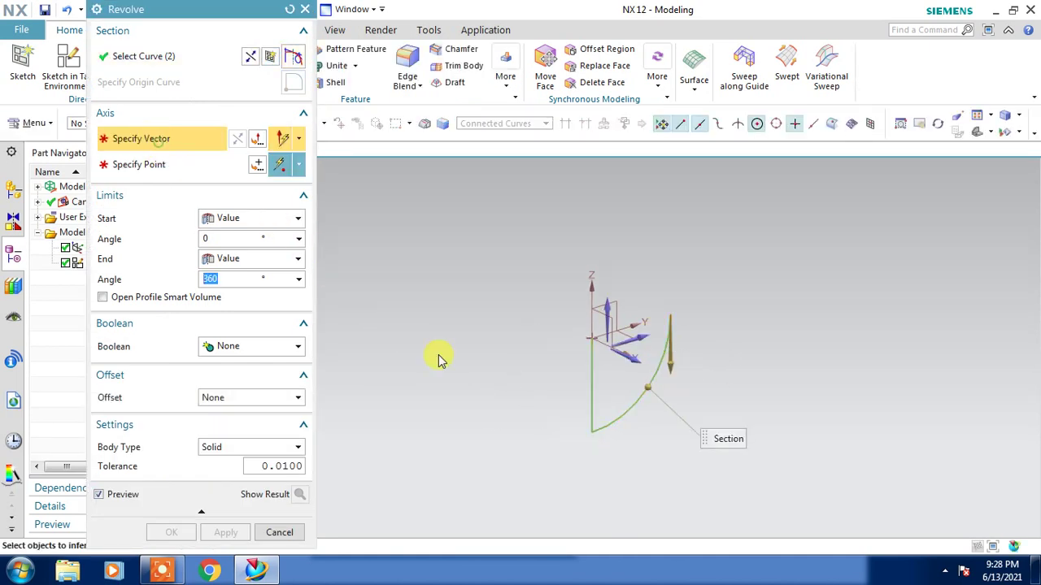
left_click(591, 355)
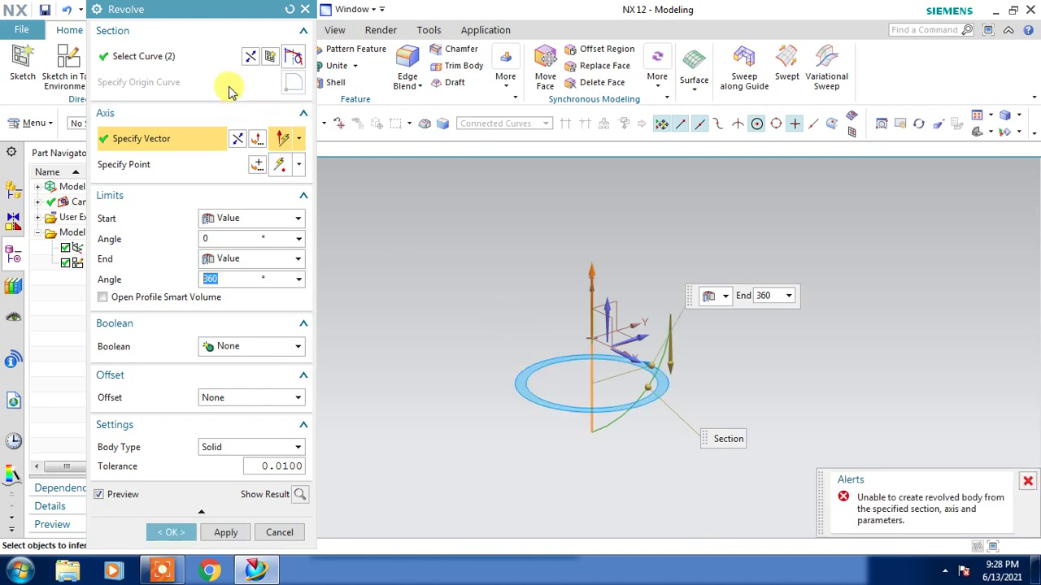
Reselect only the arc with Single Curve, set Body Type to Sheet, and create the revolve.
left_click(217, 61)
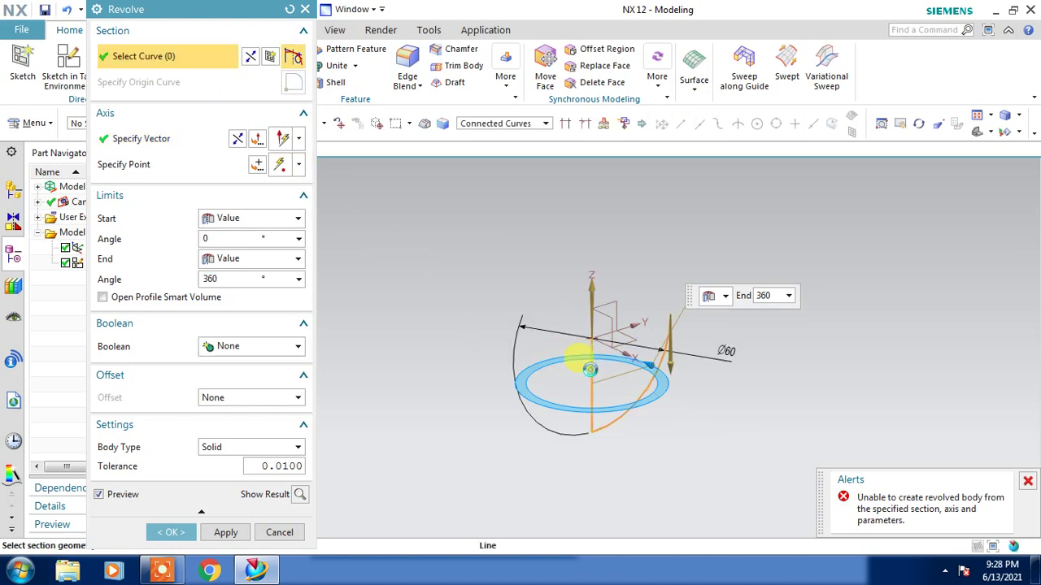
left_click(590, 370, "shift")
left_click(544, 124)
left_click(524, 138)
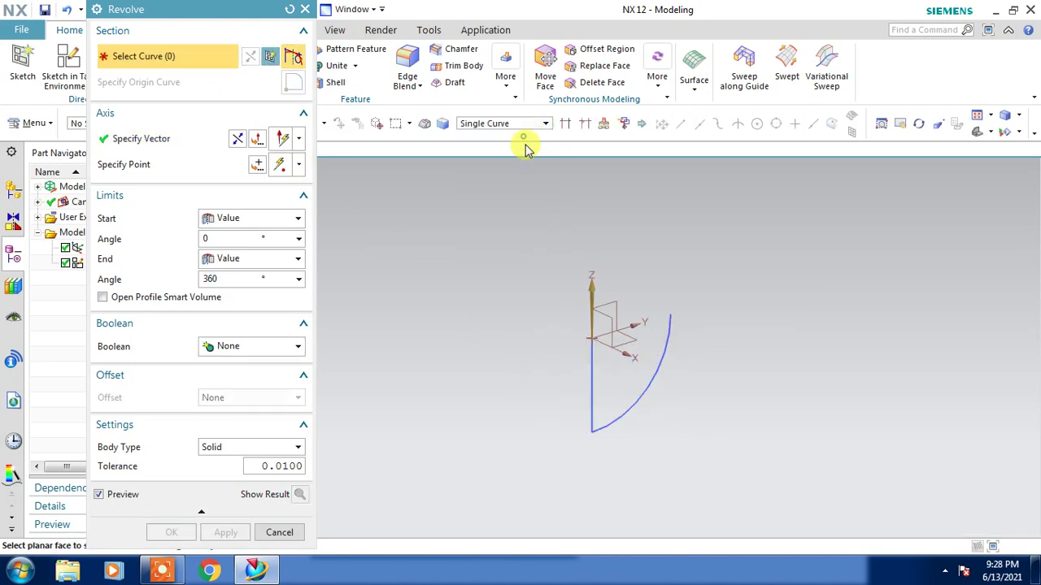
left_click(653, 385)
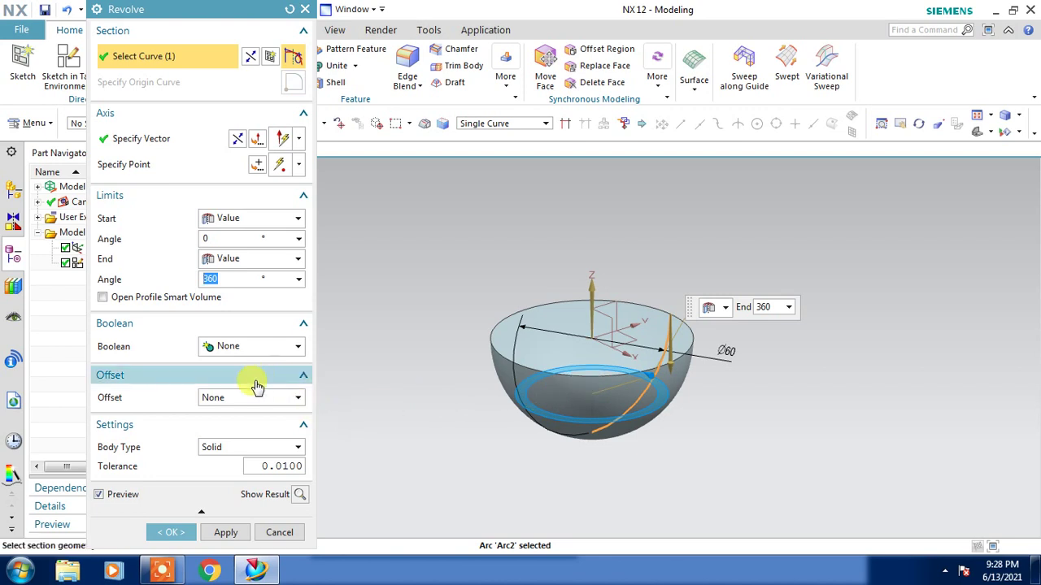
left_click(236, 450)
left_click(224, 475)
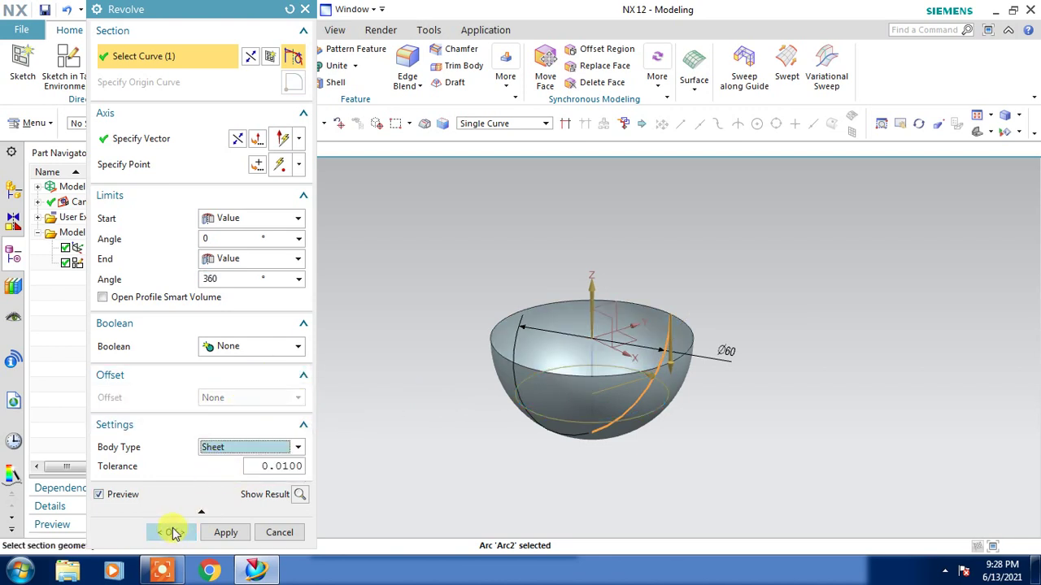
left_click(173, 532)
Orbit and zoom into the hemisphere, then launch X-Form from the Surface tab.
middle_click_drag(818, 404, 790, 371)
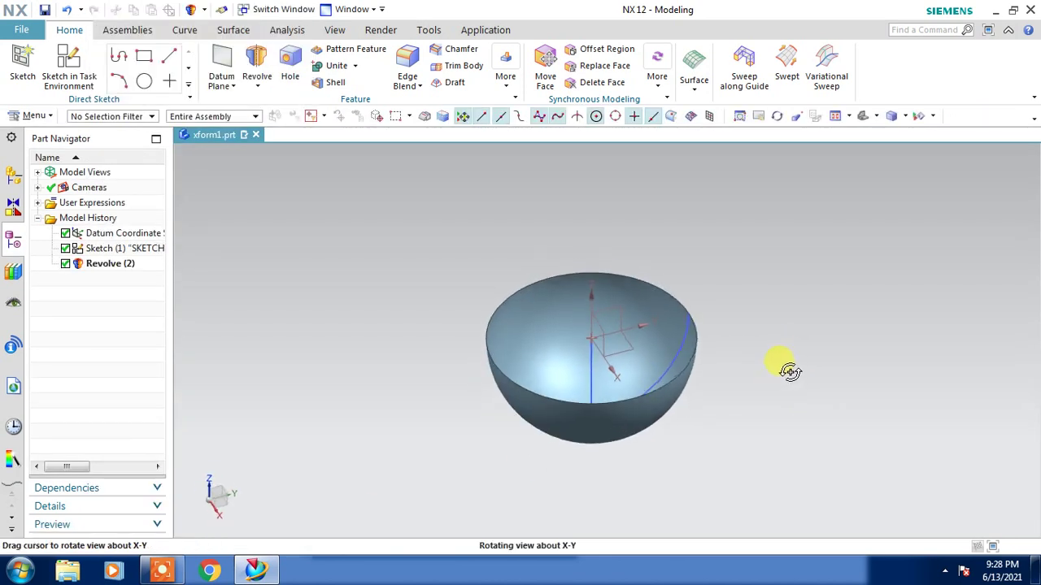
middle_click_drag(715, 434, 722, 426)
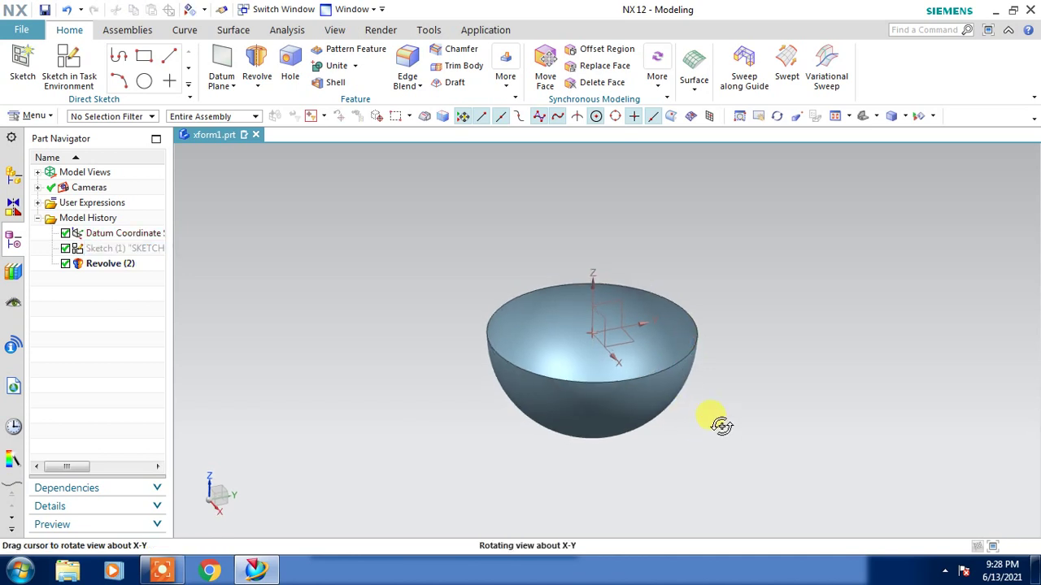
scroll(586, 418, "up", 2)
mouse_move(586, 418)
middle_mouse_down()
mouse_move(685, 406)
mouse_move(695, 433)
middle_mouse_up()
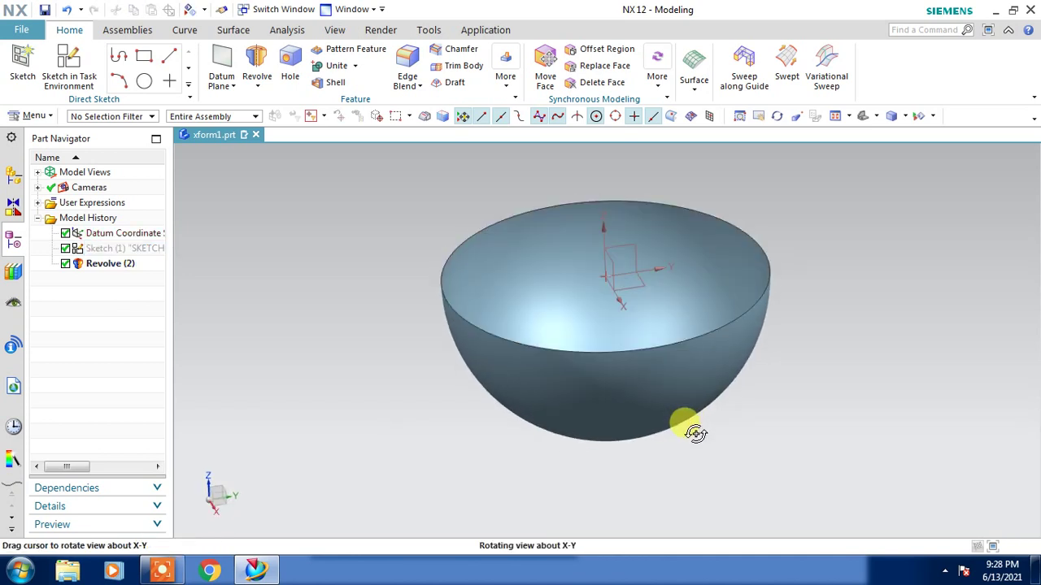
left_click(234, 30)
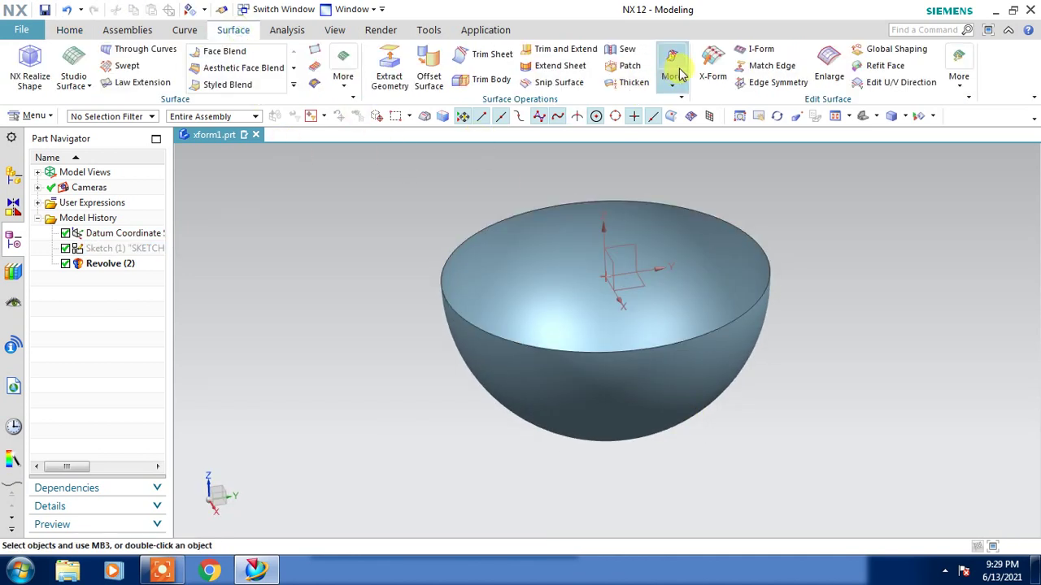
left_click(712, 65)
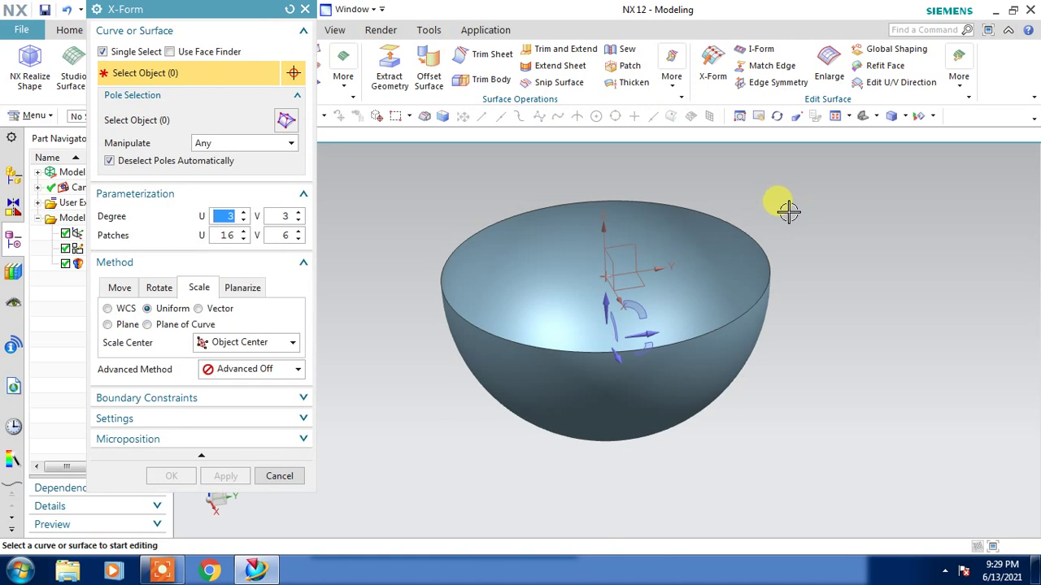
Pick the hemisphere surface for X-Form and raise Patches U from 16 to 30.
left_click(769, 266)
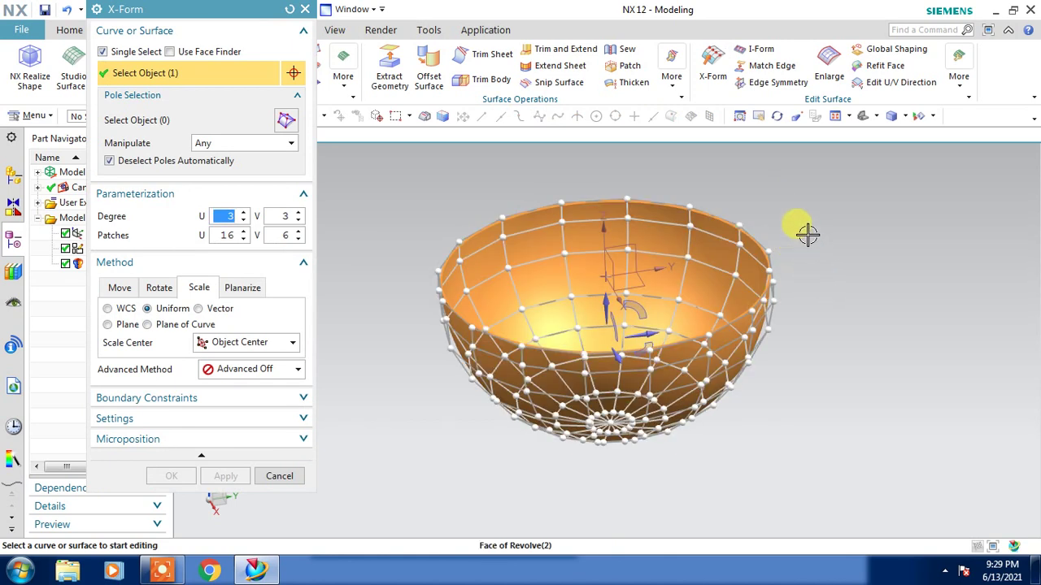
mouse_move(789, 284)
middle_mouse_down()
mouse_move(783, 290)
mouse_move(812, 286)
mouse_move(803, 281)
mouse_move(799, 309)
mouse_move(813, 327)
mouse_move(804, 297)
mouse_move(792, 302)
mouse_move(817, 302)
middle_mouse_up()
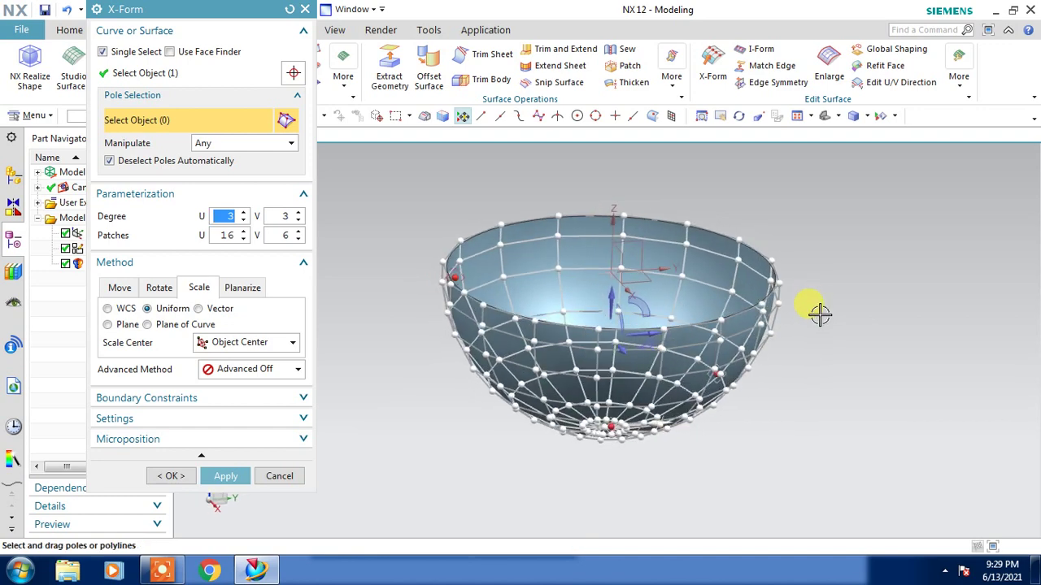
left_click(243, 231)
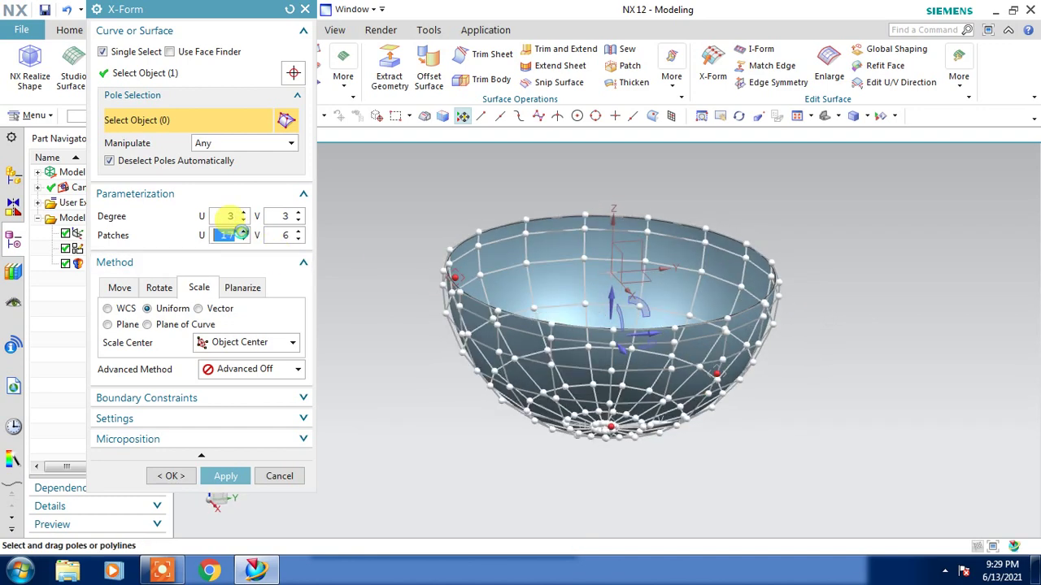
left_click(243, 231)
left_click(243, 230)
left_click(242, 231)
left_click(243, 231)
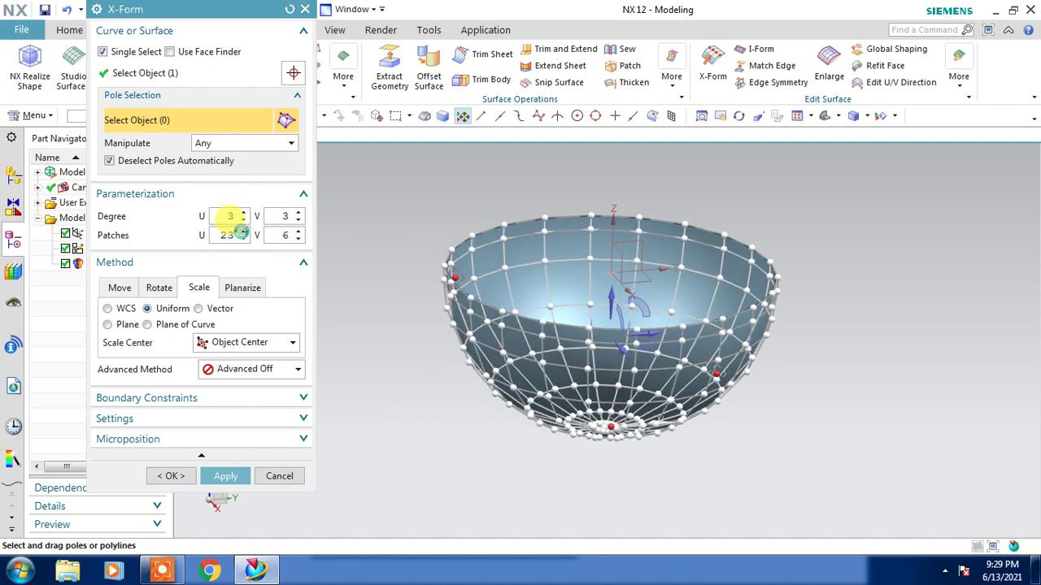
left_click(242, 231)
left_click(242, 231)
left_click(242, 231)
left_click(243, 232)
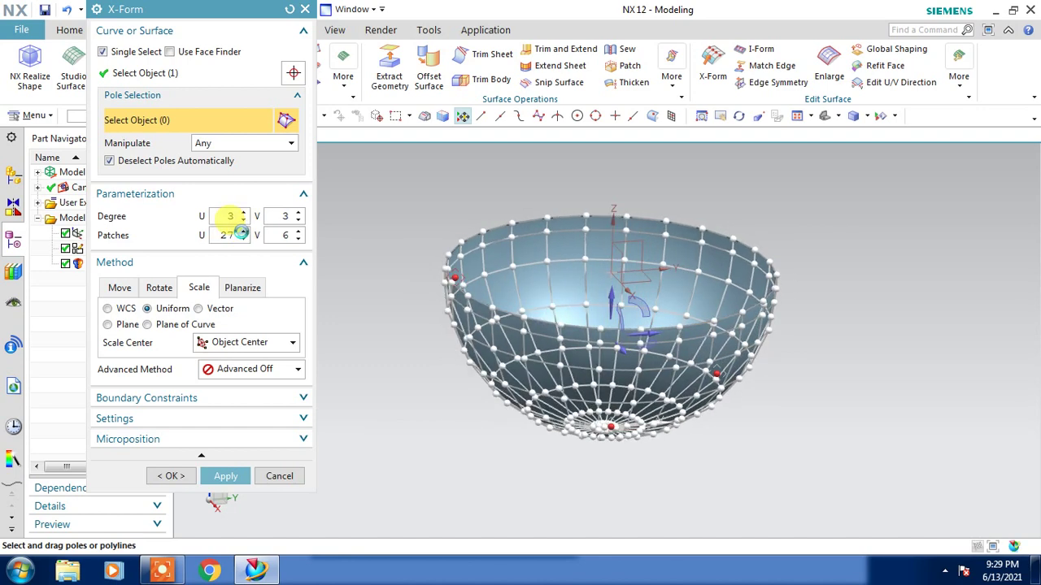
left_click(242, 231)
left_click(242, 232)
left_click(243, 234)
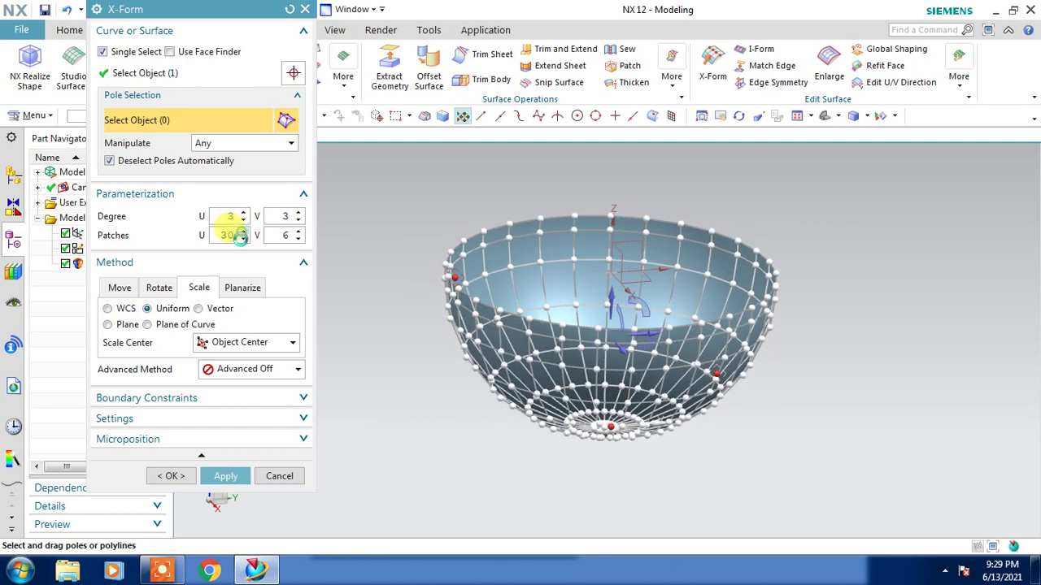
Select the first nine top-rim poles, orbiting the bowl to reach them.
left_click(743, 236)
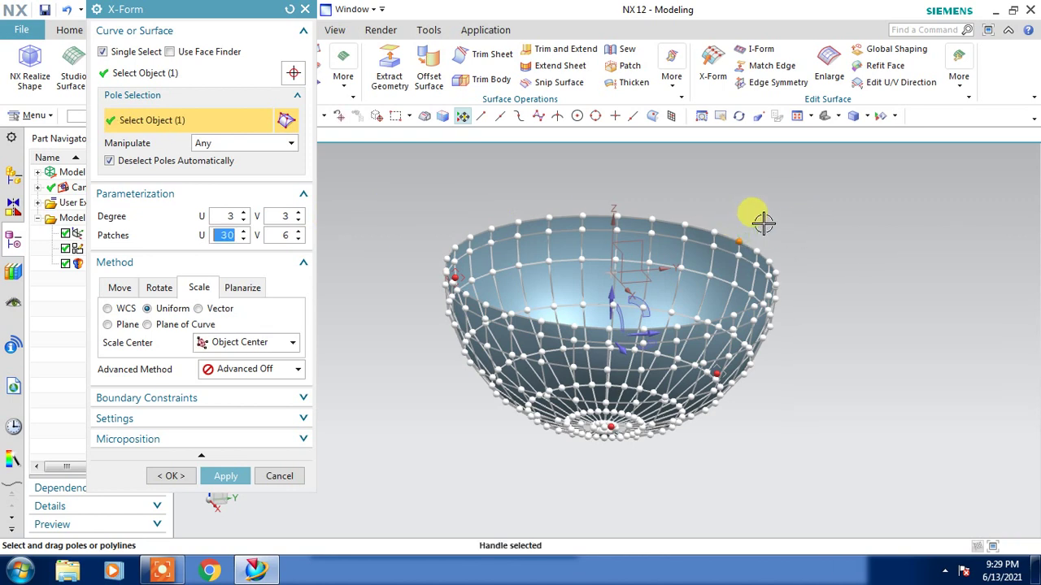
left_click(687, 217)
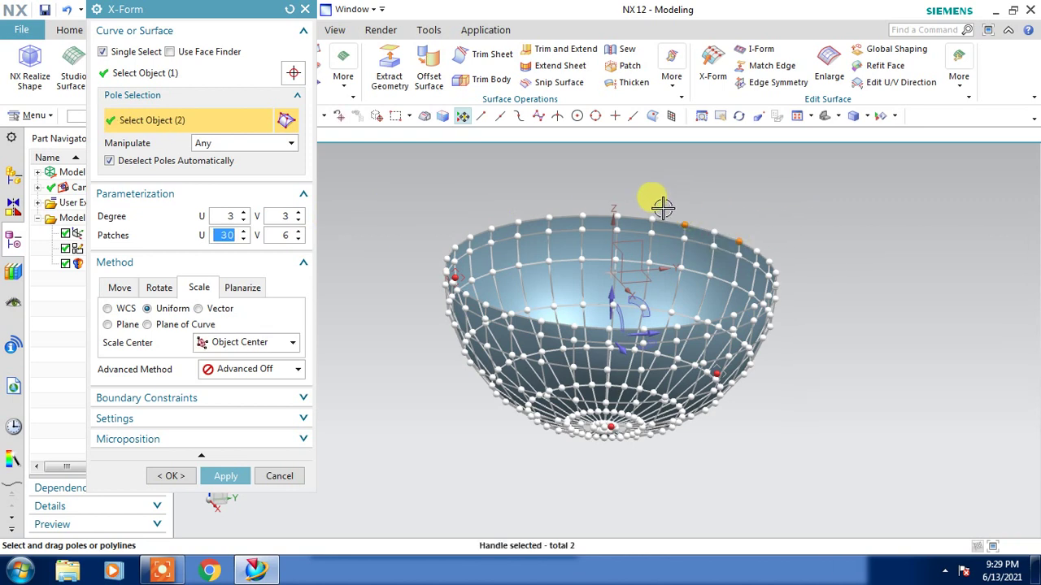
left_click(615, 215)
left_click(550, 215)
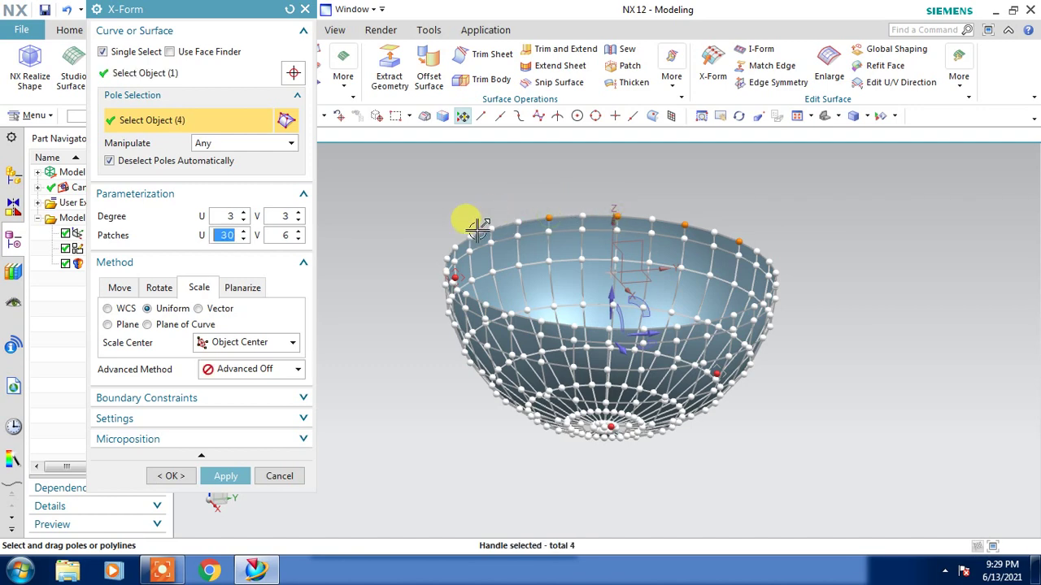
left_click(491, 227)
left_click(606, 215)
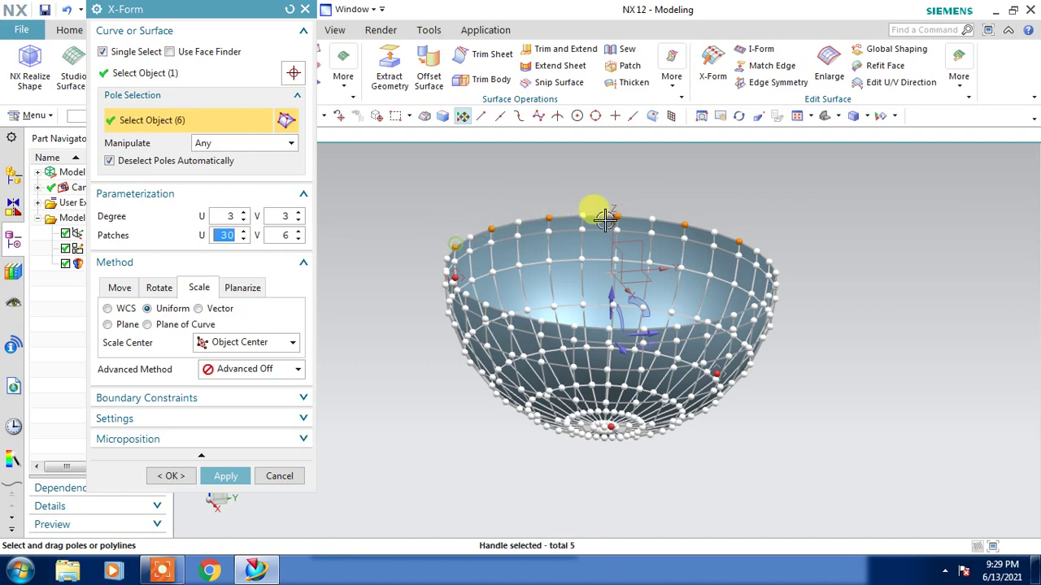
mouse_move(864, 246)
middle_mouse_down()
mouse_move(806, 230)
mouse_move(811, 251)
middle_mouse_up()
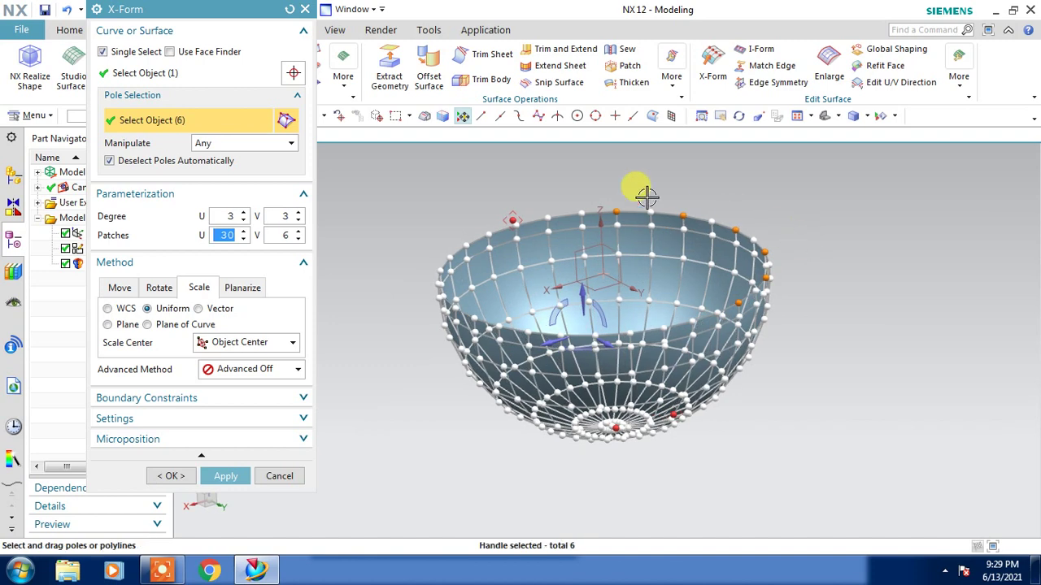
left_click(549, 213)
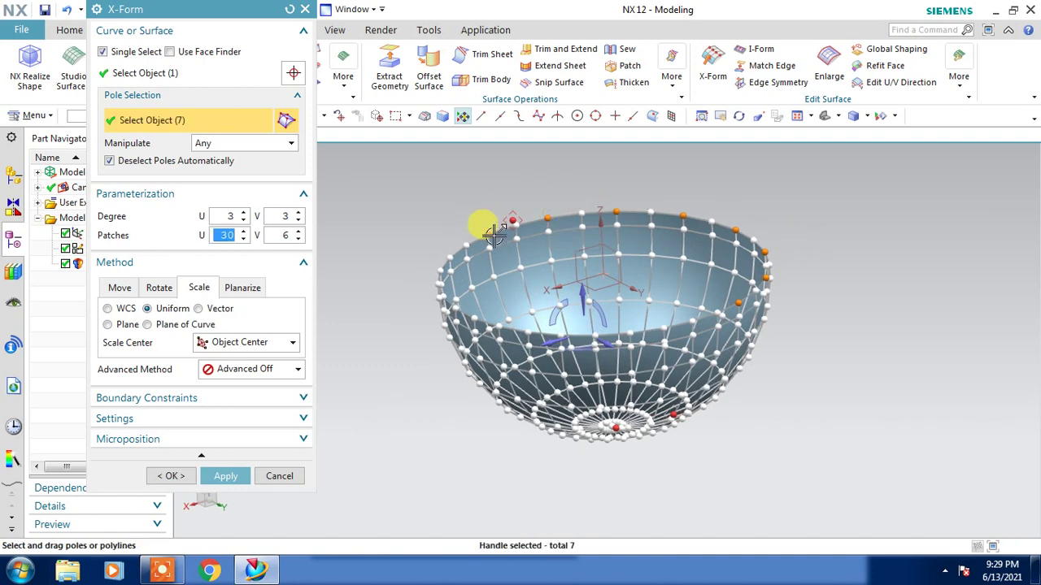
left_click(494, 235)
left_click(612, 232)
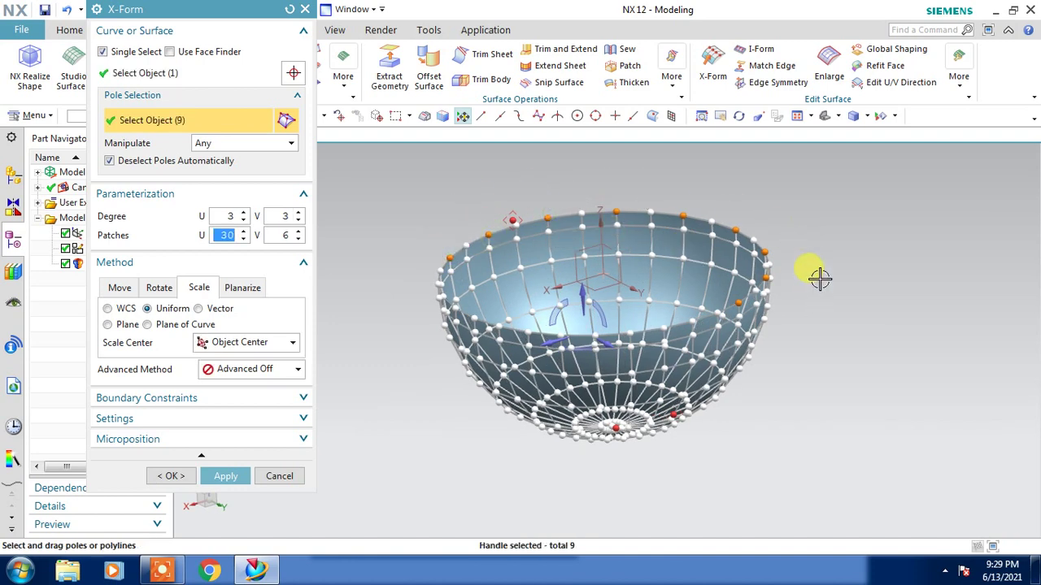
Add six more rim poles for 15 selected, then turn to a side-on view.
middle_click_drag(815, 277, 776, 279)
left_click(776, 278)
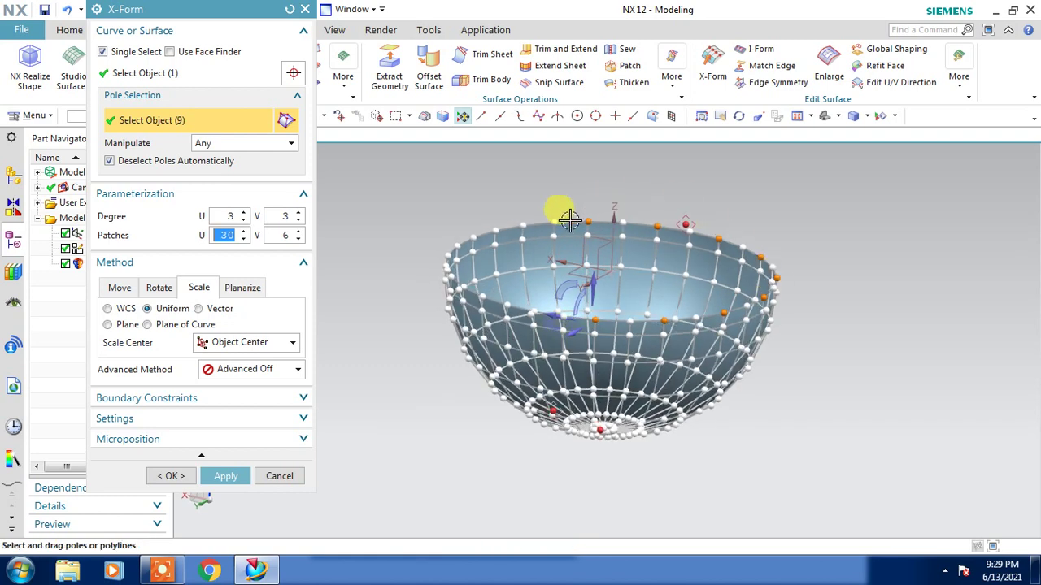
left_click(639, 223)
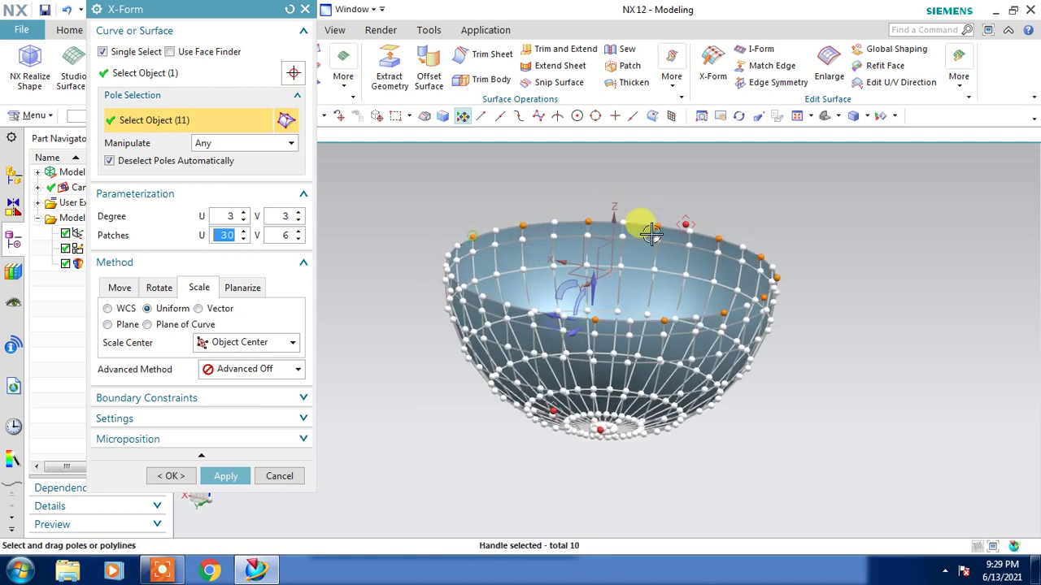
mouse_move(895, 296)
middle_mouse_down()
mouse_move(840, 285)
mouse_move(844, 298)
mouse_move(837, 288)
middle_mouse_up()
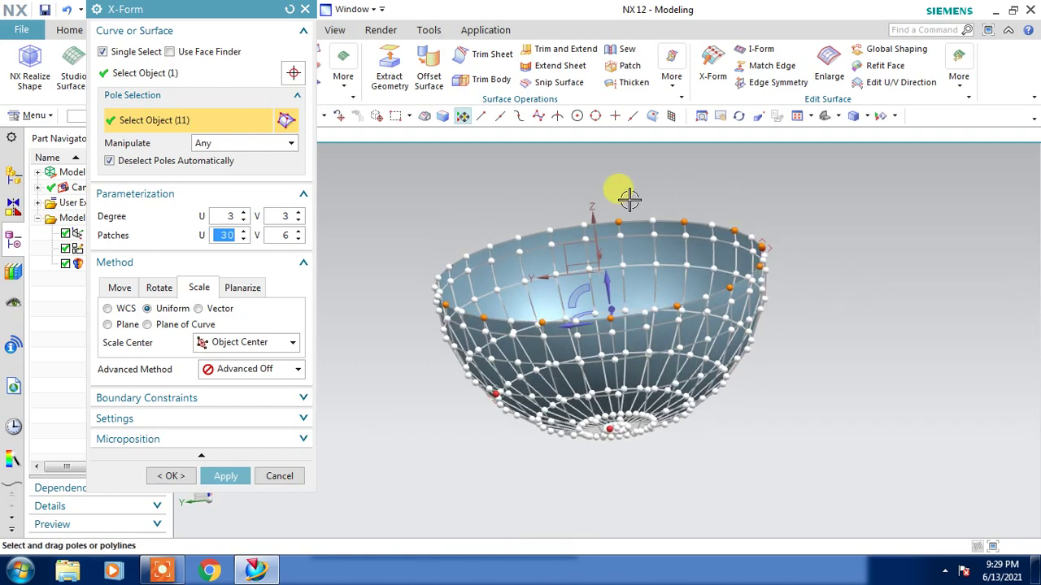
left_click(545, 230)
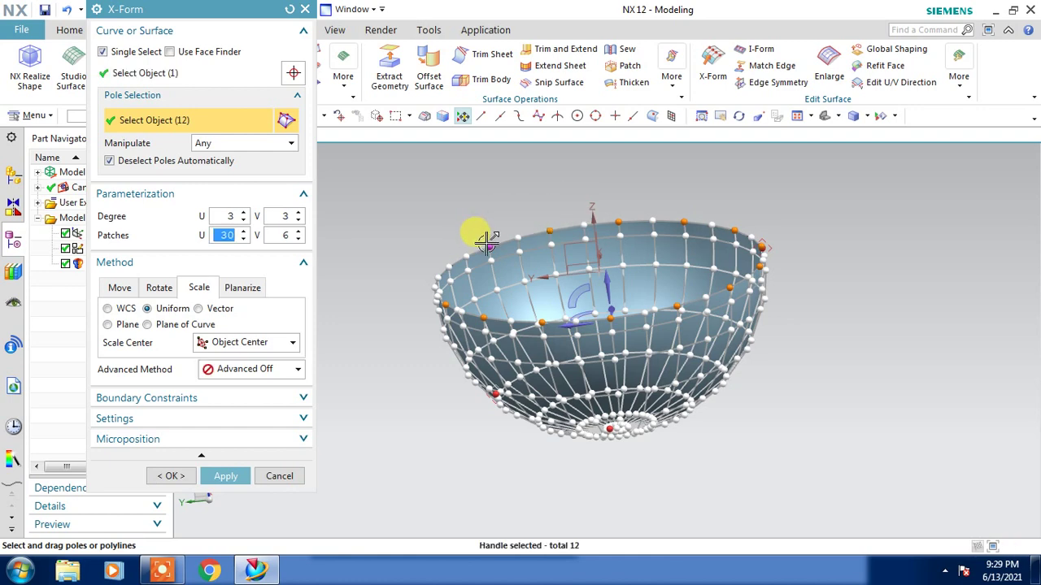
left_click(486, 243)
left_click(603, 237)
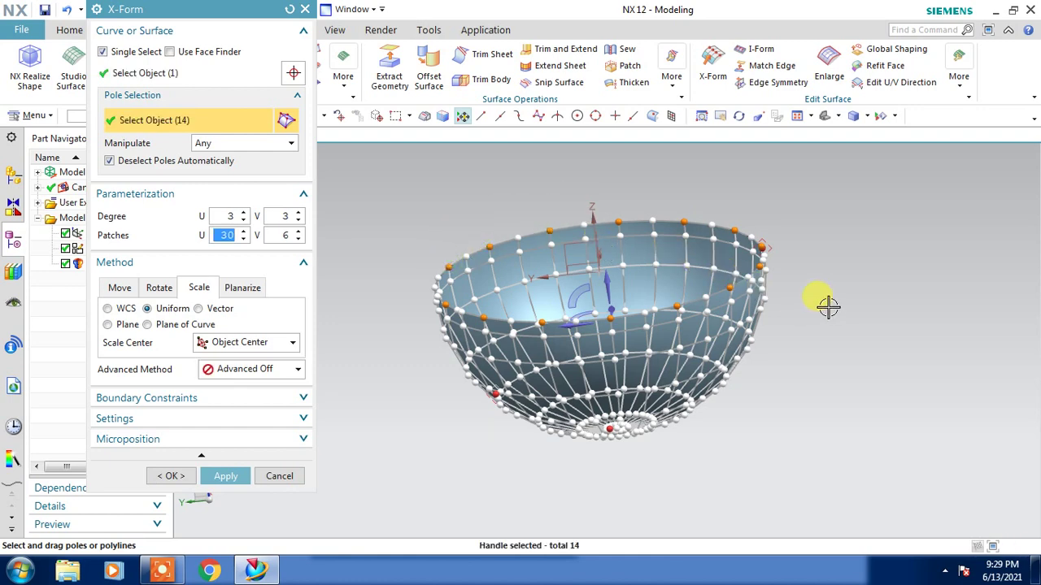
mouse_move(829, 304)
middle_mouse_down()
mouse_move(796, 297)
mouse_move(796, 309)
middle_mouse_up()
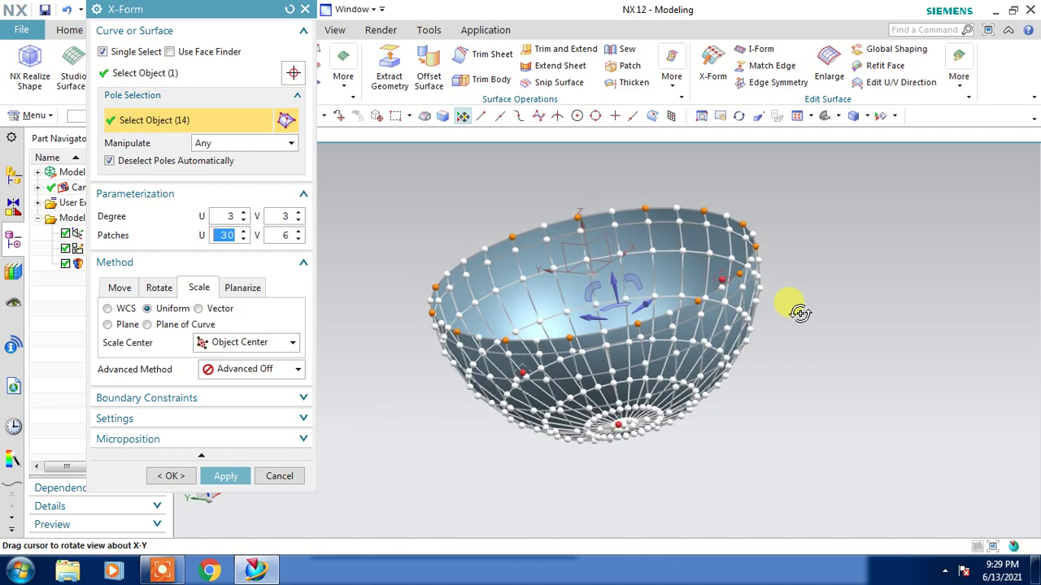
left_click(460, 258)
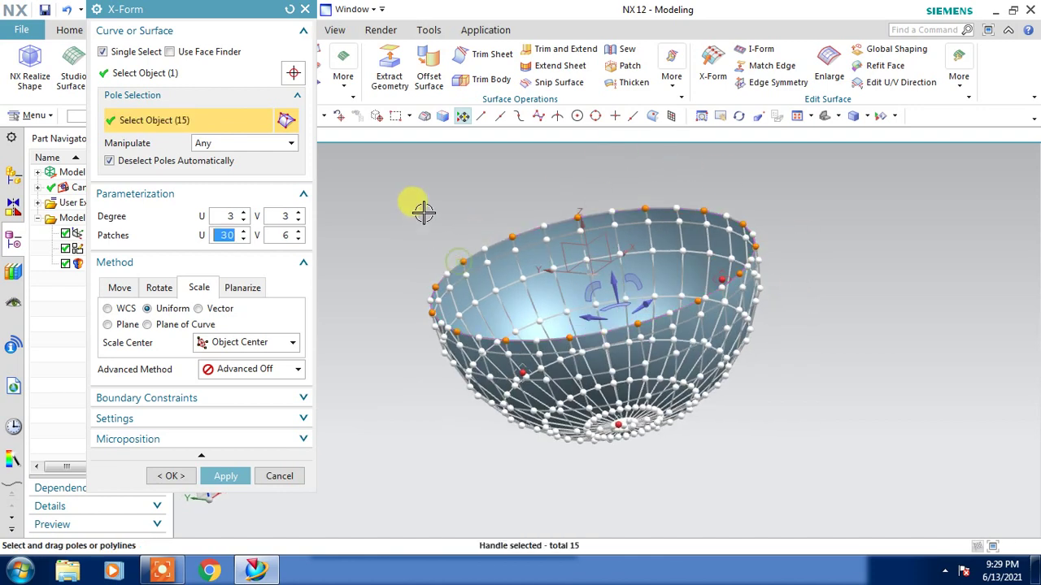
middle_click_drag(418, 211, 455, 200)
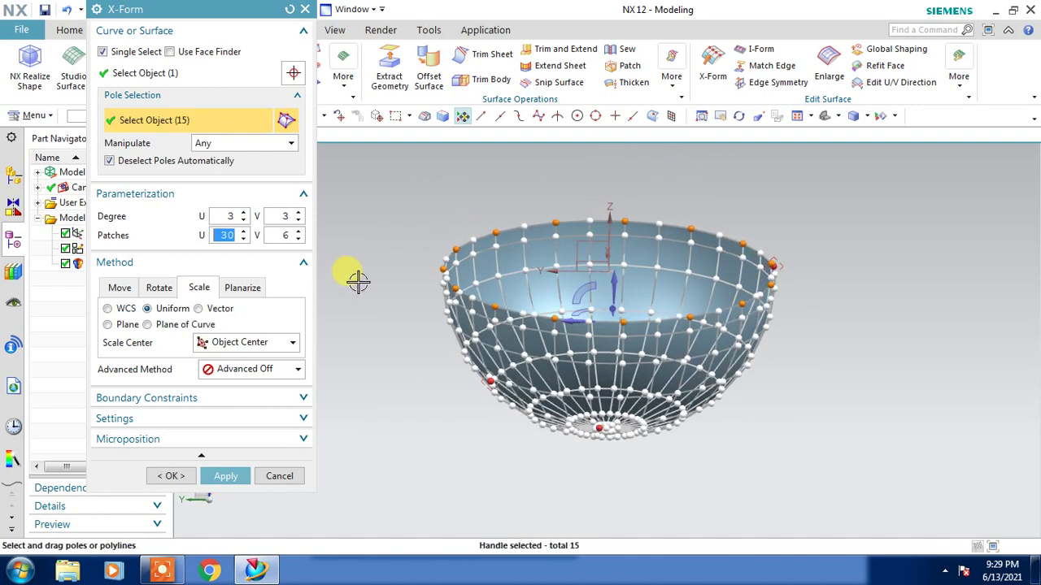
middle_click_drag(887, 370, 783, 361)
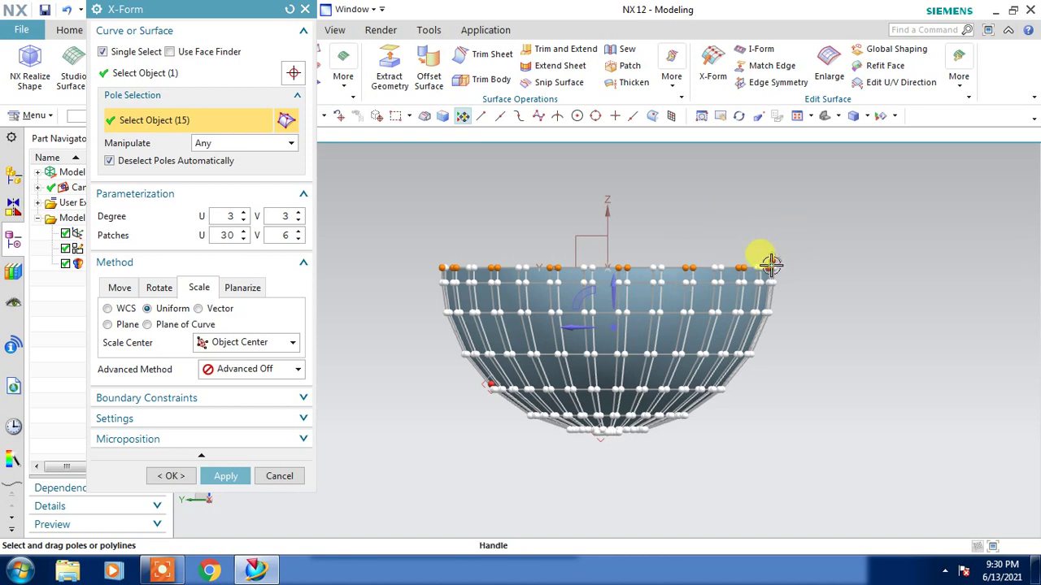
Uniformly scale the 15 rim poles outward into a scalloped crown and inspect the result.
left_click_drag(771, 263, 826, 266)
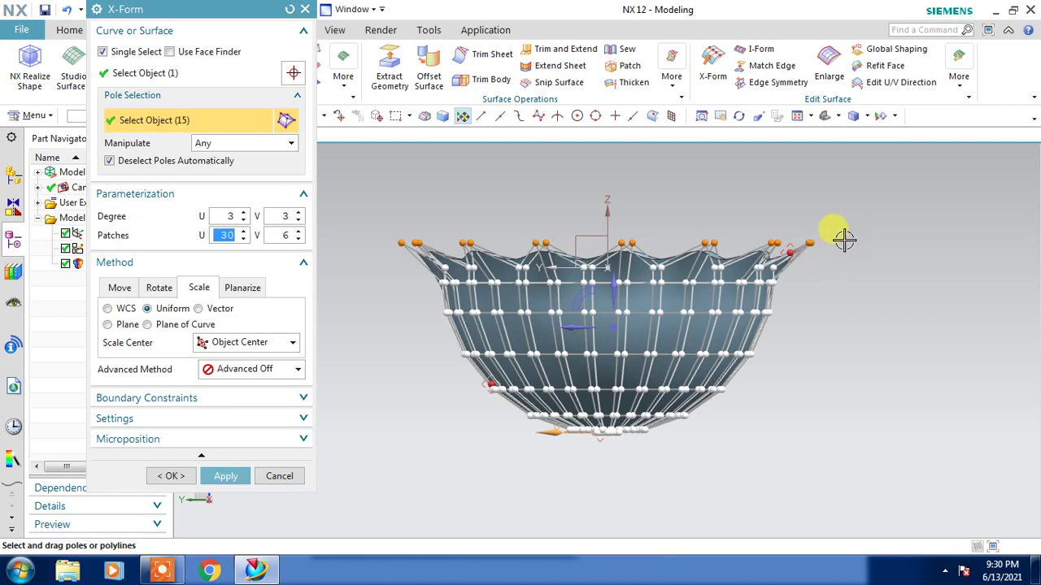
mouse_move(844, 238)
middle_mouse_down()
mouse_move(808, 281)
mouse_move(859, 251)
mouse_move(824, 249)
mouse_move(815, 264)
mouse_move(824, 284)
mouse_move(818, 232)
mouse_move(830, 241)
mouse_move(904, 228)
mouse_move(883, 209)
mouse_move(892, 219)
middle_mouse_up()
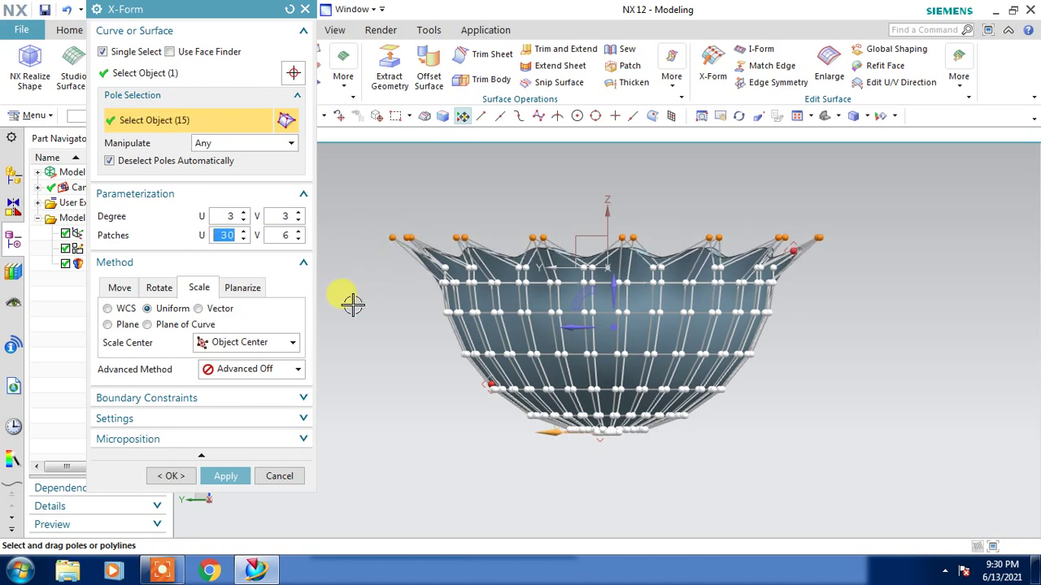
Switch X-Form to Move along ZC and drag the selected rim poles to form wavy flutes.
left_click(119, 289)
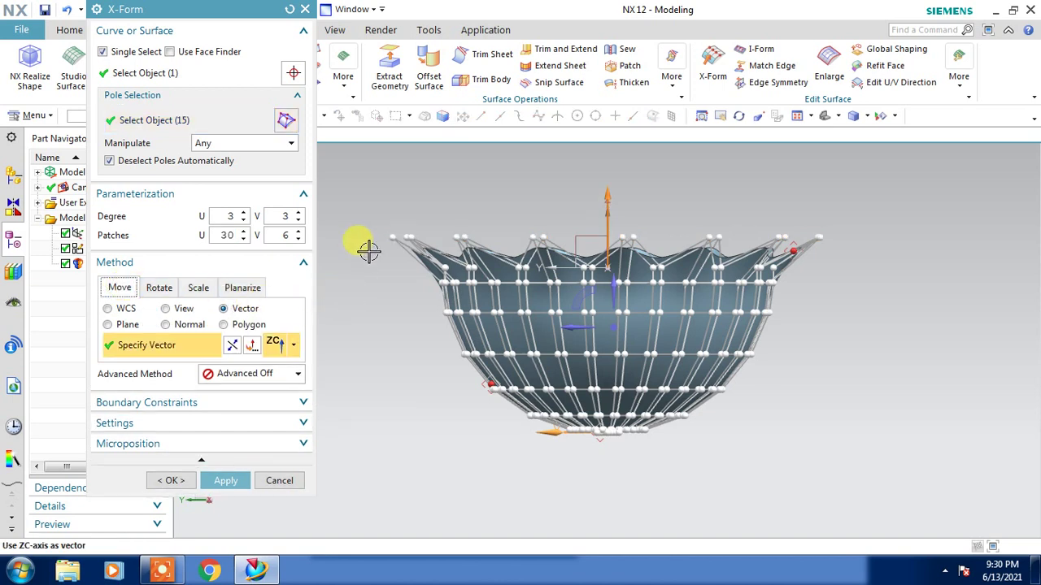
left_click(190, 116)
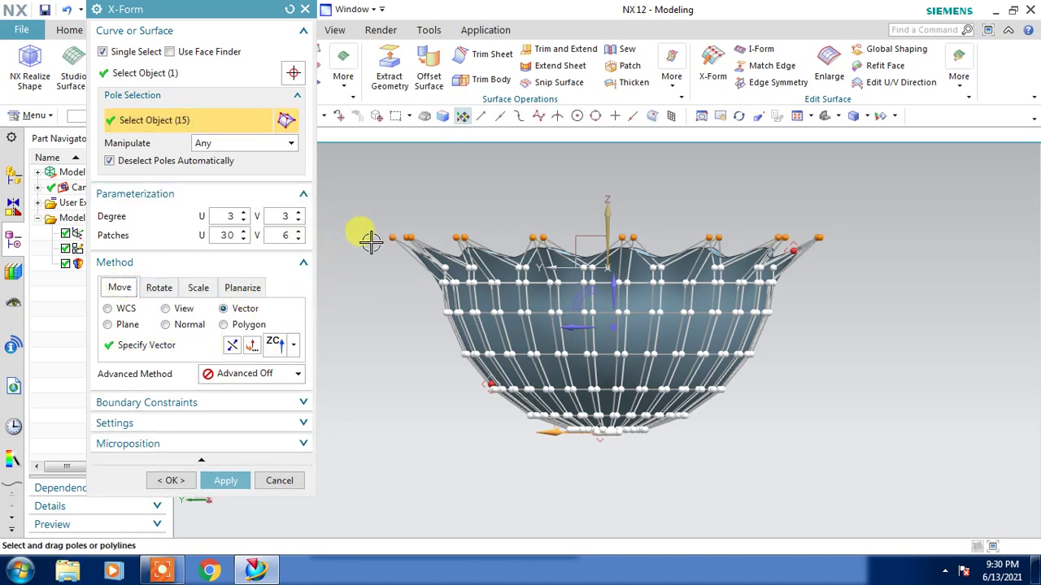
mouse_move(386, 235)
left_mouse_down()
mouse_move(380, 285)
mouse_move(395, 307)
left_mouse_up()
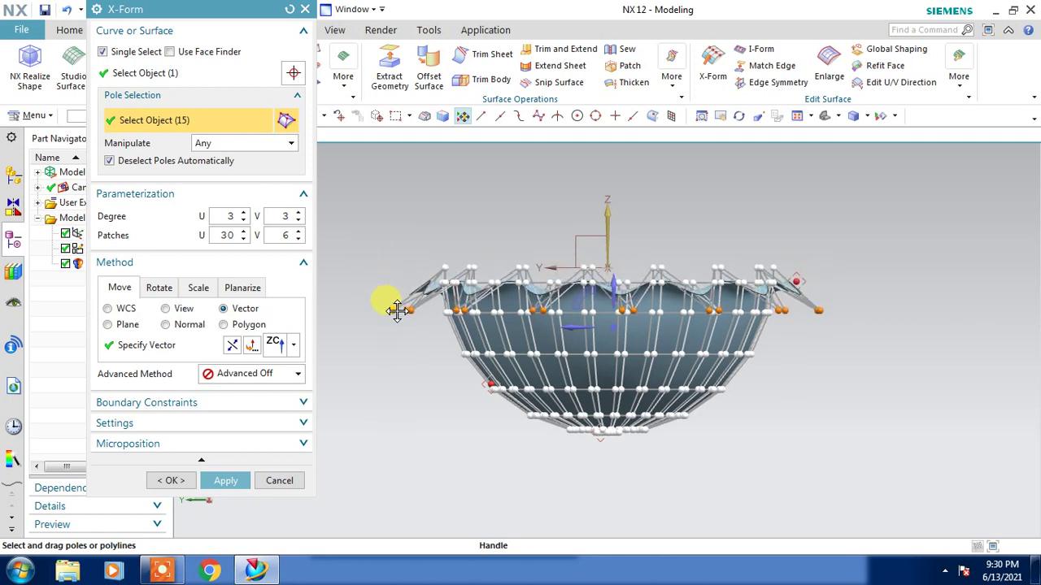
left_click(800, 284)
mouse_move(829, 242)
middle_mouse_down()
mouse_move(818, 279)
mouse_move(848, 298)
mouse_move(818, 278)
mouse_move(830, 268)
mouse_move(805, 274)
mouse_move(820, 279)
mouse_move(818, 265)
mouse_move(841, 250)
mouse_move(822, 208)
mouse_move(872, 305)
middle_mouse_up()
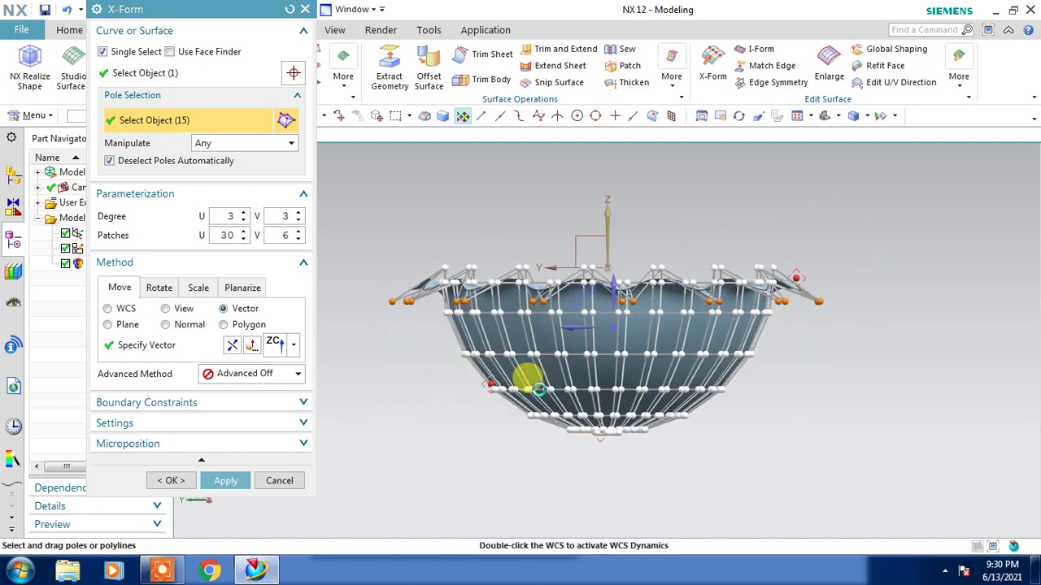
mouse_move(883, 271)
middle_mouse_down()
mouse_move(864, 309)
mouse_move(878, 307)
mouse_move(866, 281)
mouse_move(829, 295)
mouse_move(853, 314)
mouse_move(849, 268)
mouse_move(867, 288)
mouse_move(861, 299)
middle_mouse_up()
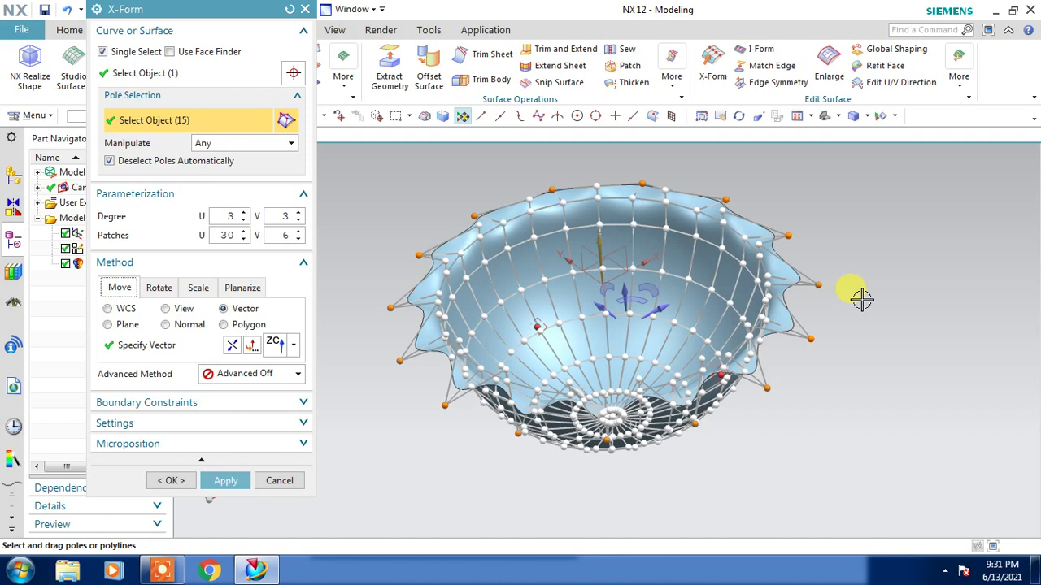
Apply the wavy rim as X-Form (3), try 20 U patches on the surface, then cancel.
left_click(227, 481)
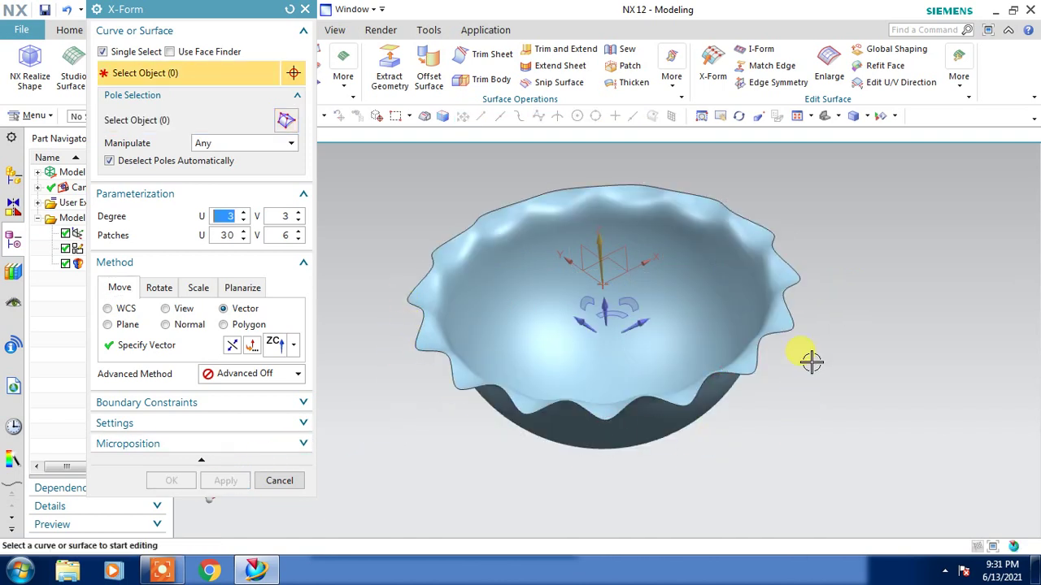
mouse_move(830, 345)
middle_mouse_down()
mouse_move(861, 416)
mouse_move(832, 313)
mouse_move(767, 309)
mouse_move(802, 290)
mouse_move(832, 304)
middle_mouse_up()
left_click(756, 364)
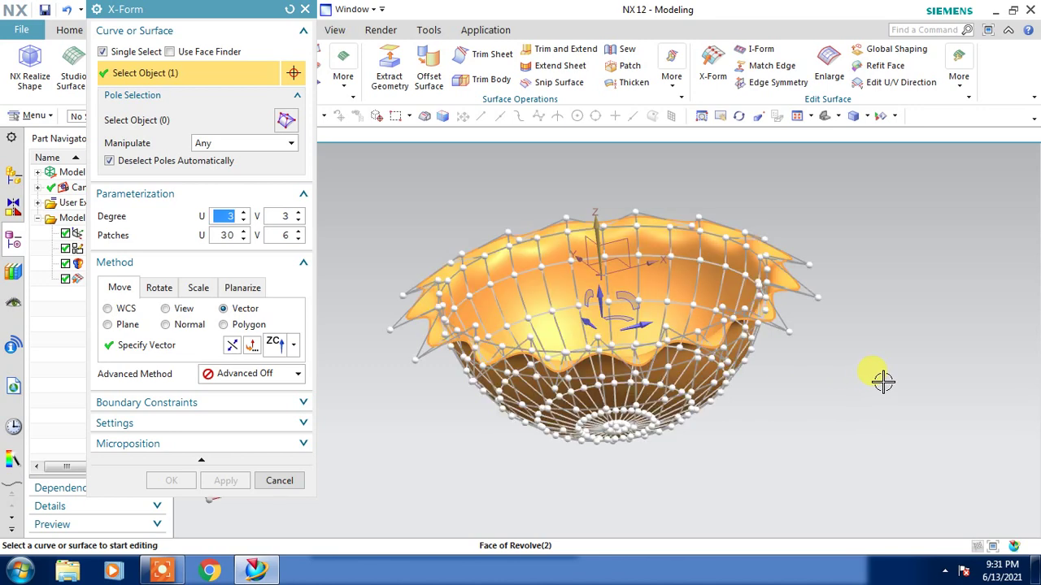
mouse_move(880, 379)
middle_mouse_down()
mouse_move(866, 343)
mouse_move(886, 336)
middle_mouse_up()
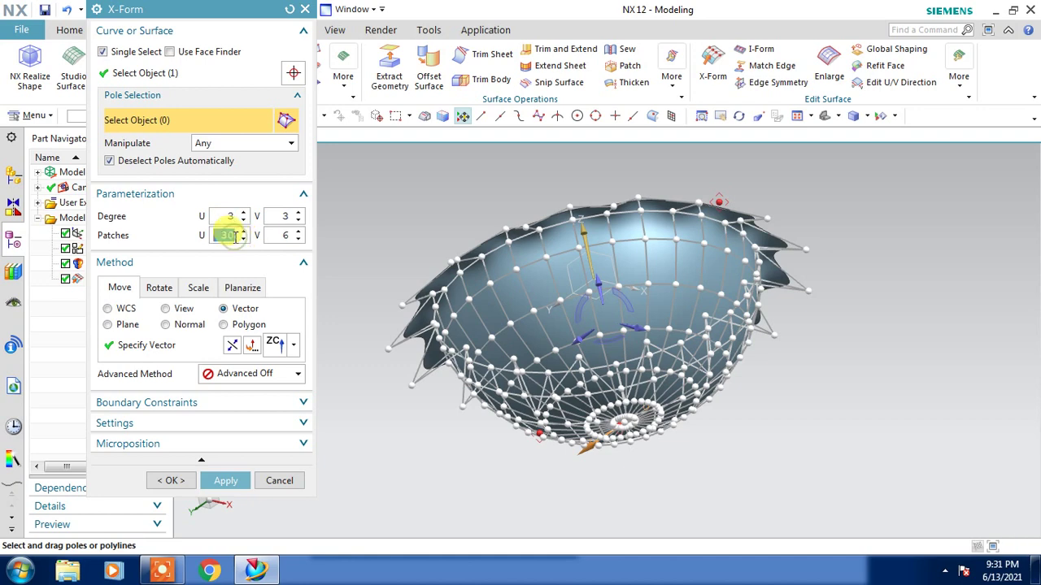
left_click(229, 235)
type("20")
key("Return")
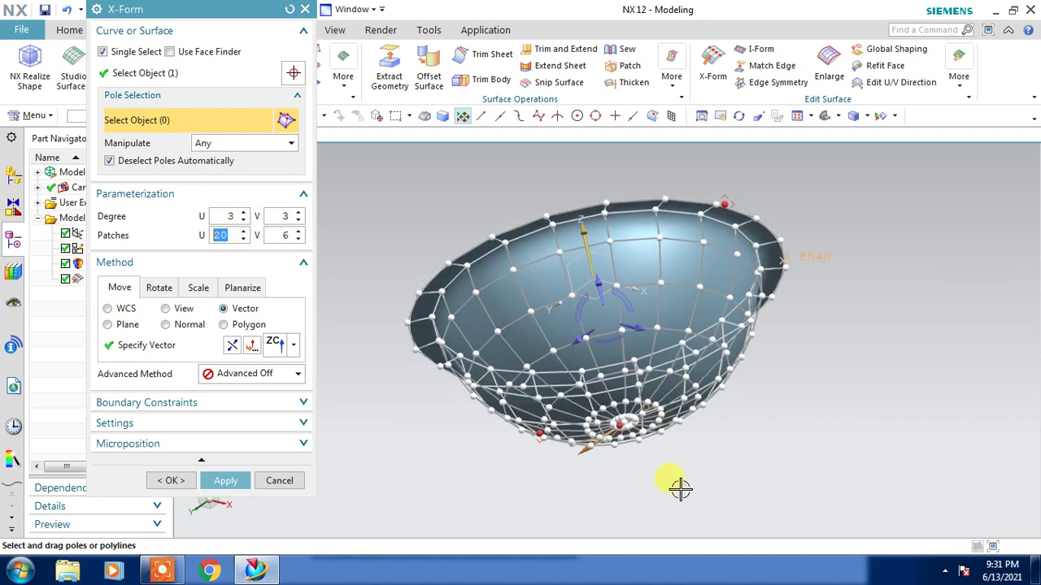
middle_click_drag(750, 415, 748, 459)
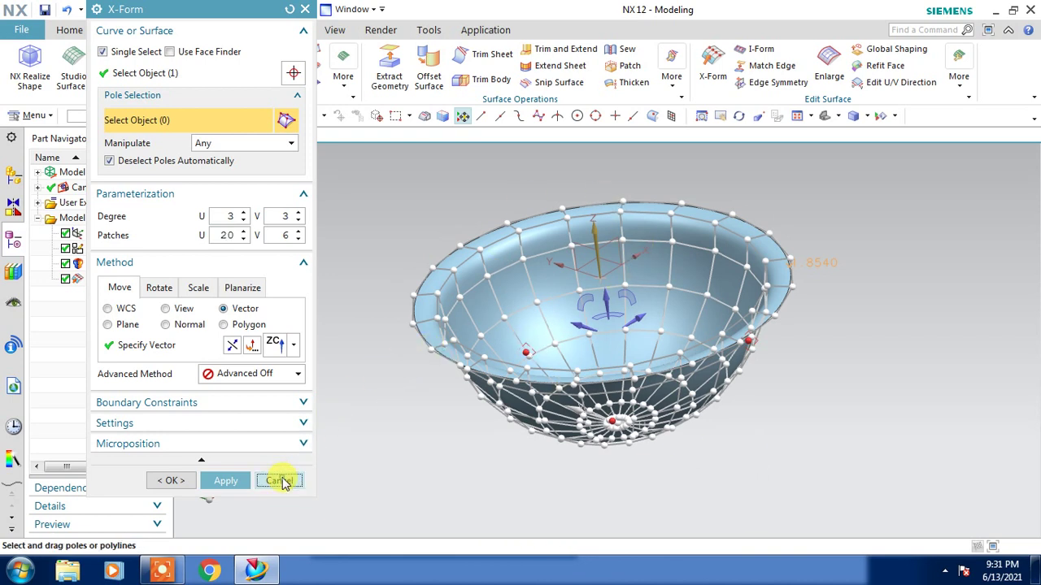
left_click(278, 481)
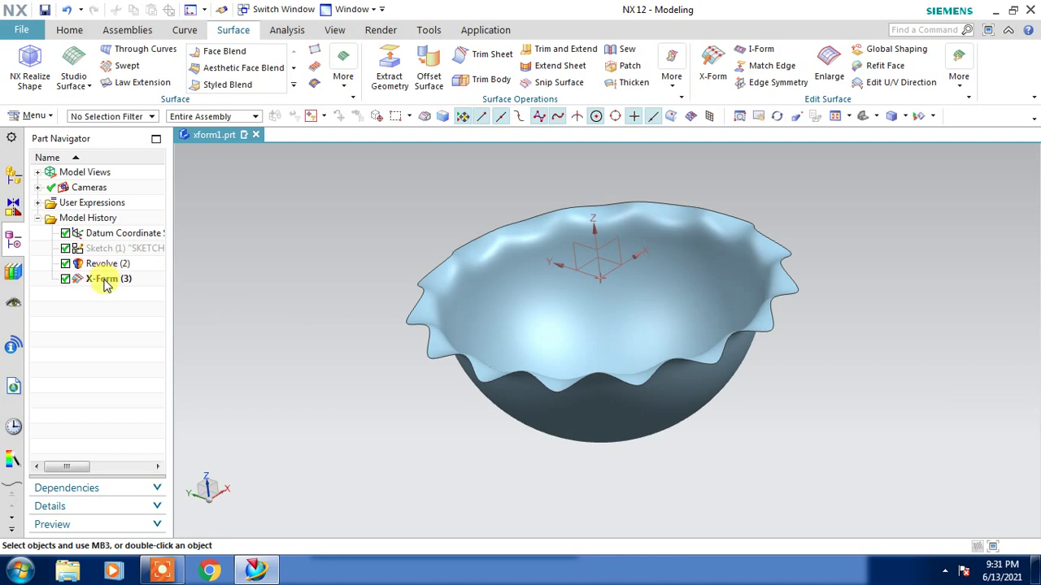
Reopen X-Form on the bowl face from X-Form (3) and zoom toward the bottom.
left_click(107, 284)
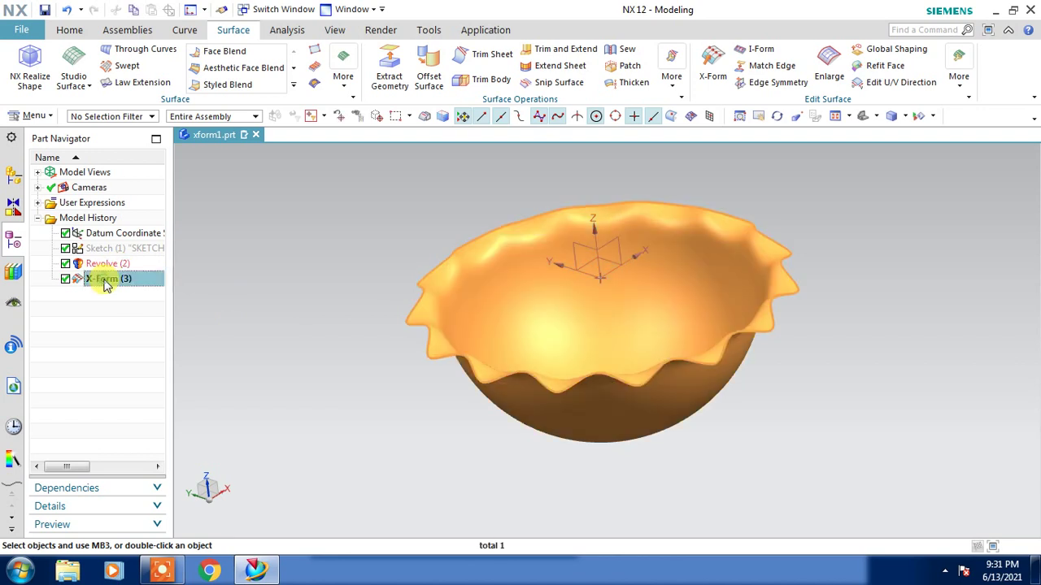
left_click(712, 63)
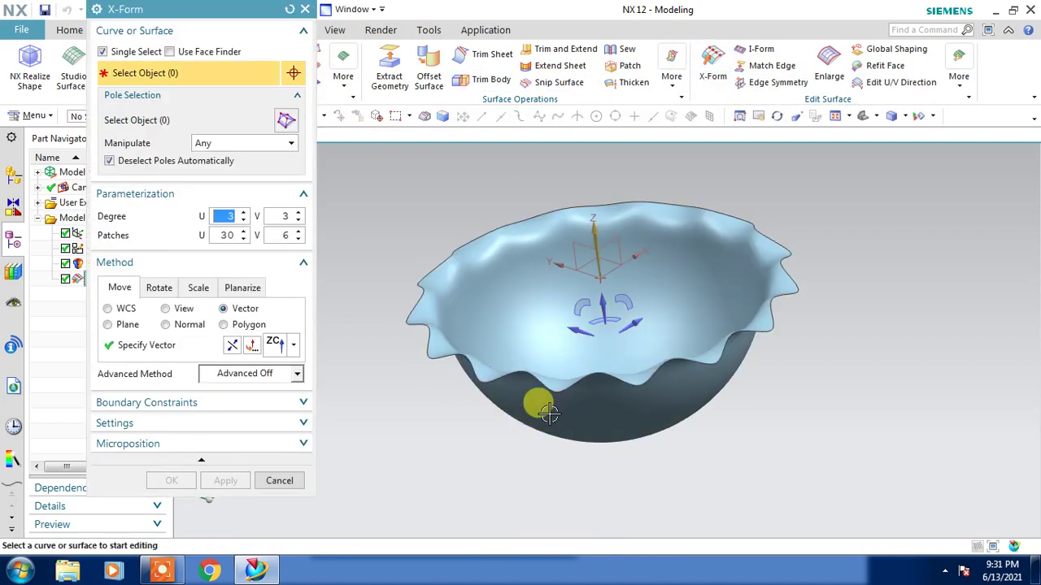
left_click(532, 409)
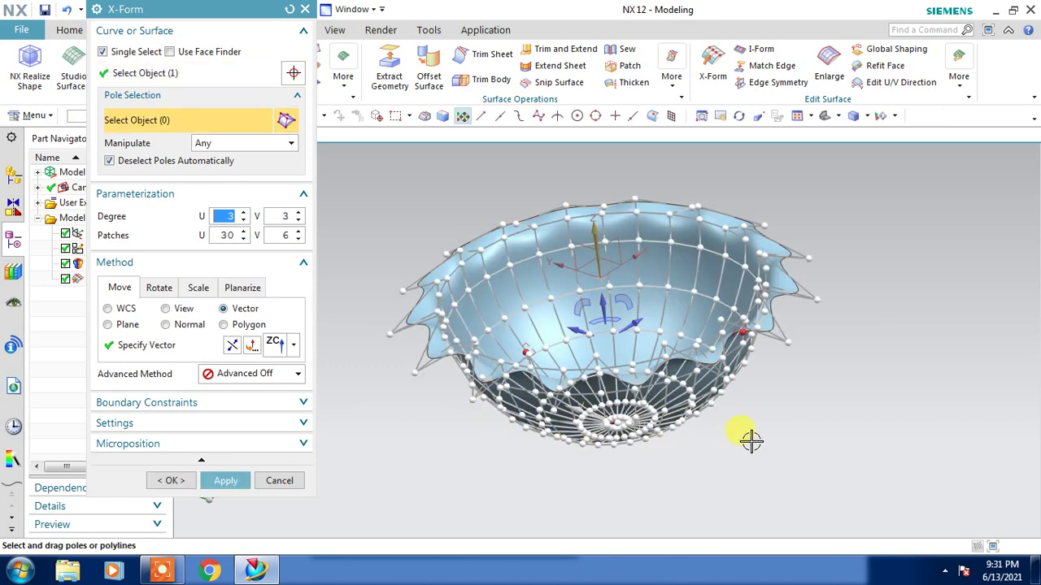
middle_click_drag(760, 431, 708, 445)
scroll(632, 457, "up", 2)
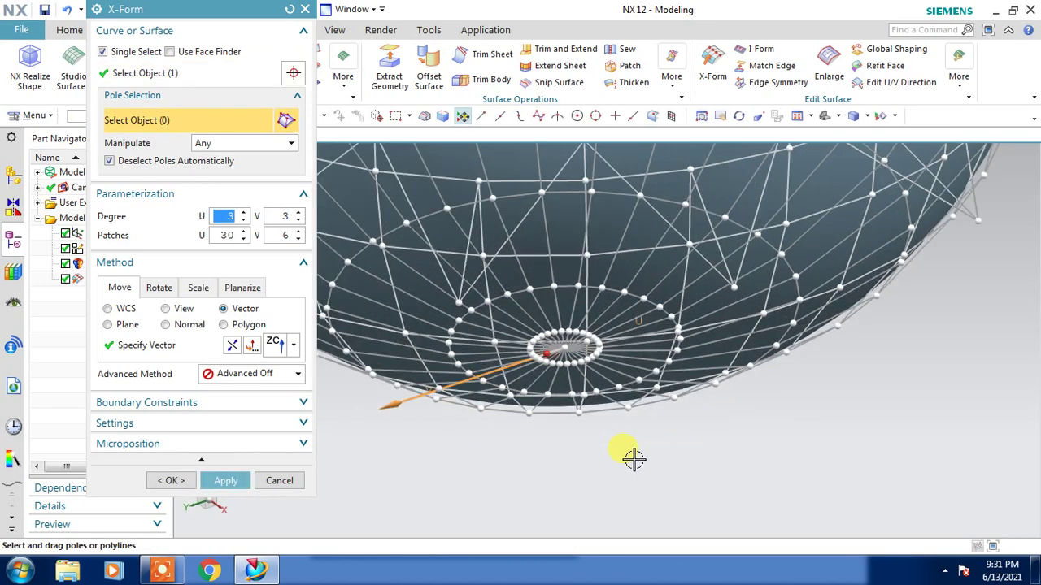
scroll(609, 365, "up", 1)
scroll(614, 362, "up", 2)
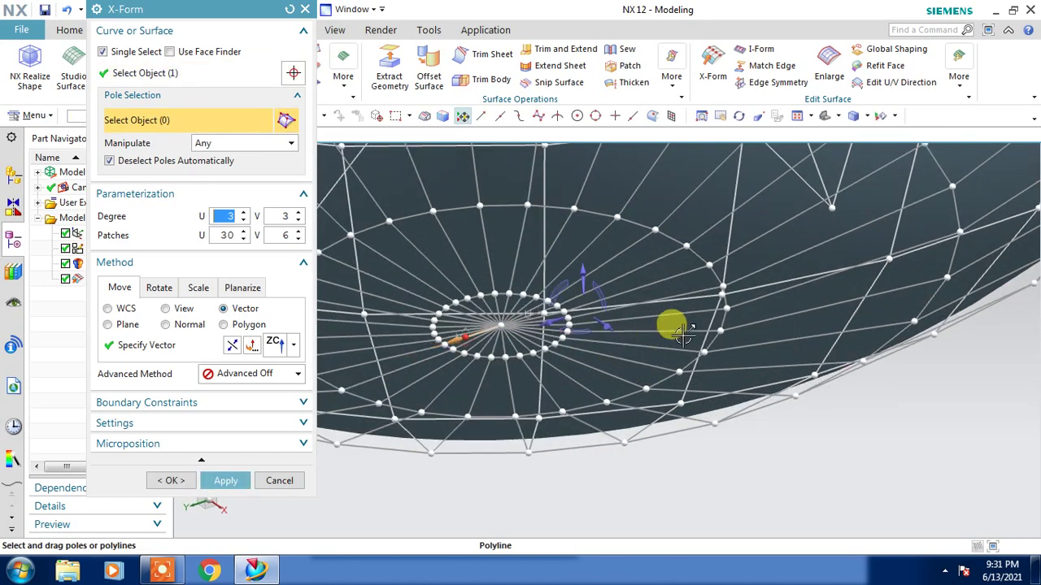
Select the first six alternating poles on the bottom's inner ring.
left_click(704, 264)
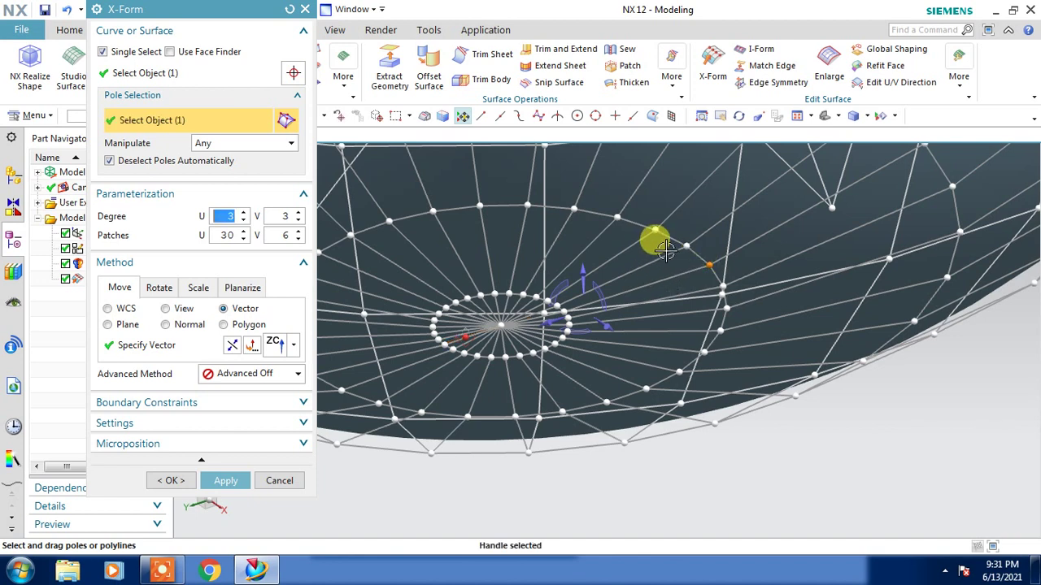
left_click(616, 216)
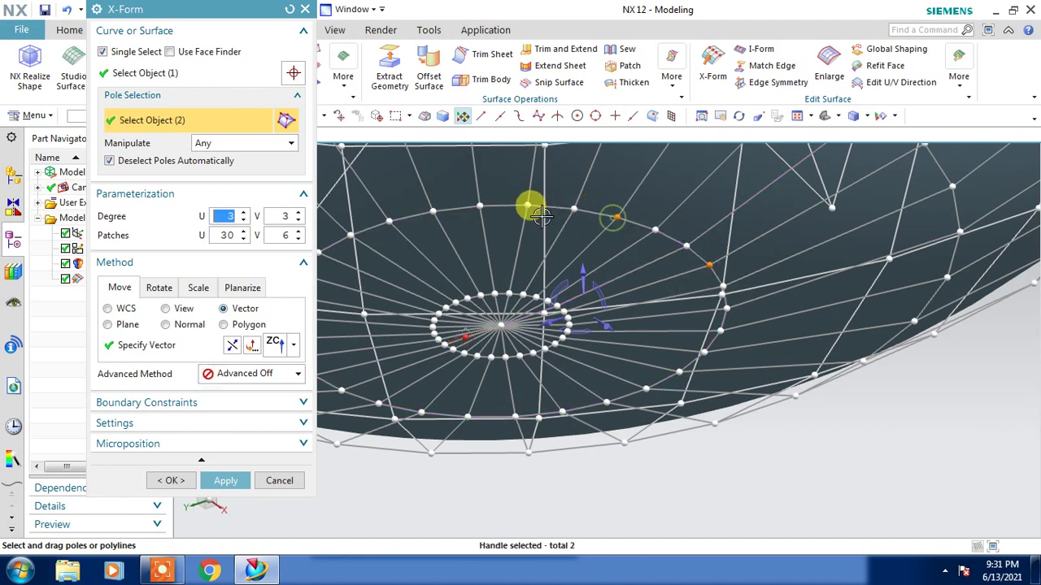
left_click(480, 206)
left_click(351, 234)
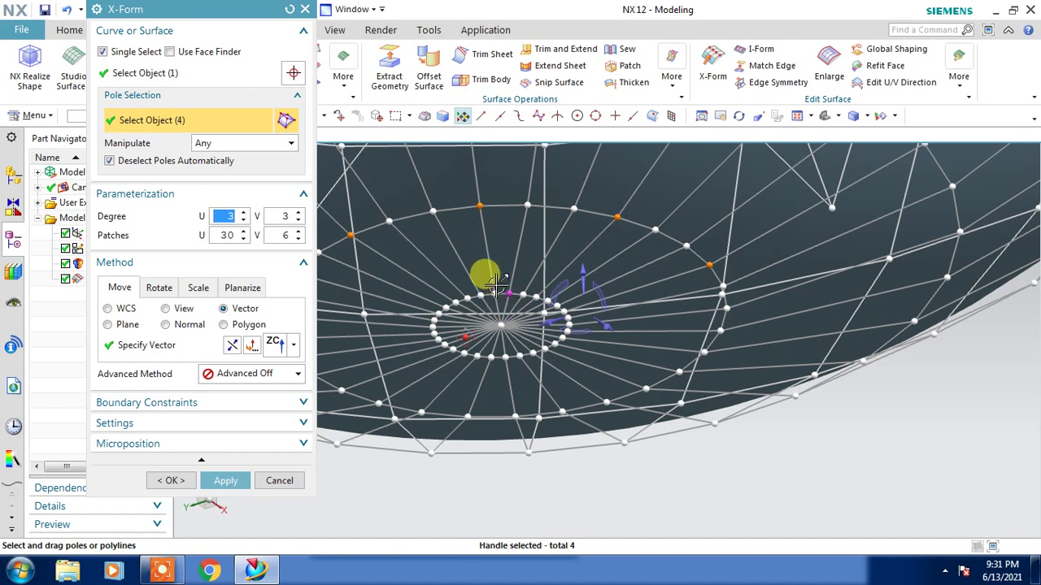
middle_click_drag(497, 283, 581, 284, "shift")
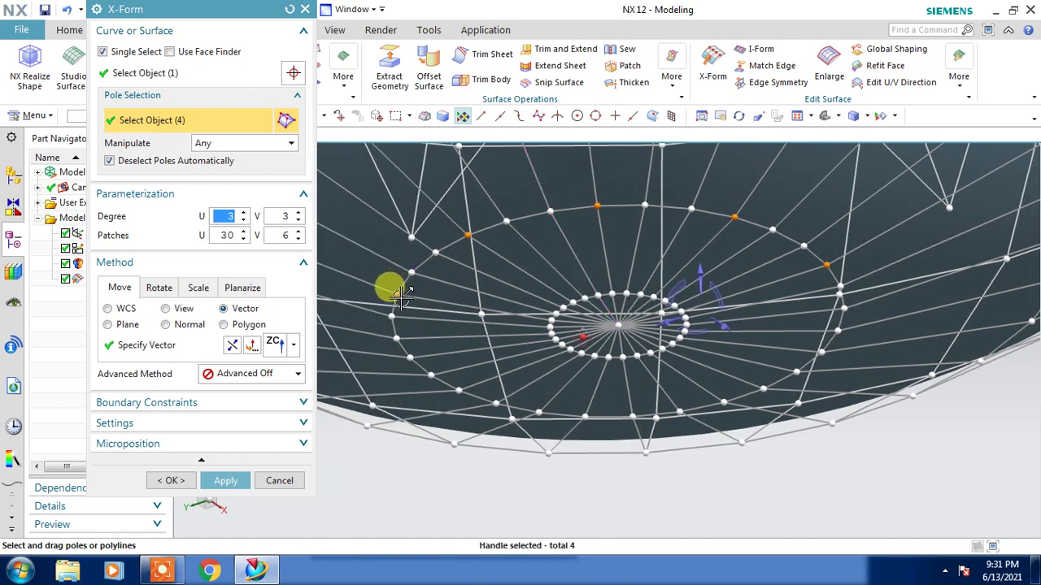
left_click(397, 296)
left_click(411, 358)
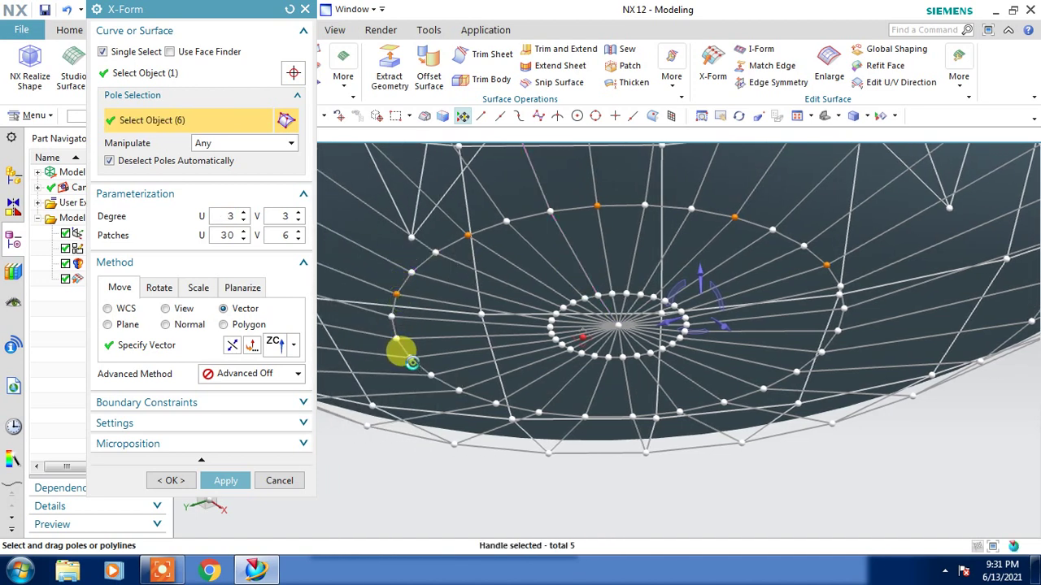
left_click(497, 401)
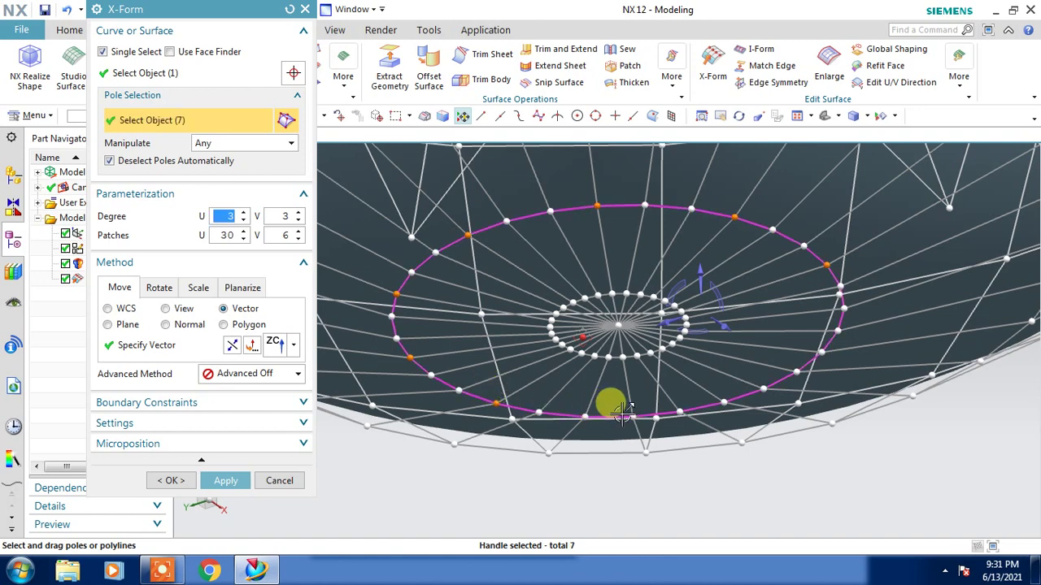
Add the remaining four ring poles for ten total and view the bottom from the side.
mouse_move(710, 460)
middle_mouse_down()
mouse_move(748, 453)
mouse_move(734, 418)
middle_mouse_up()
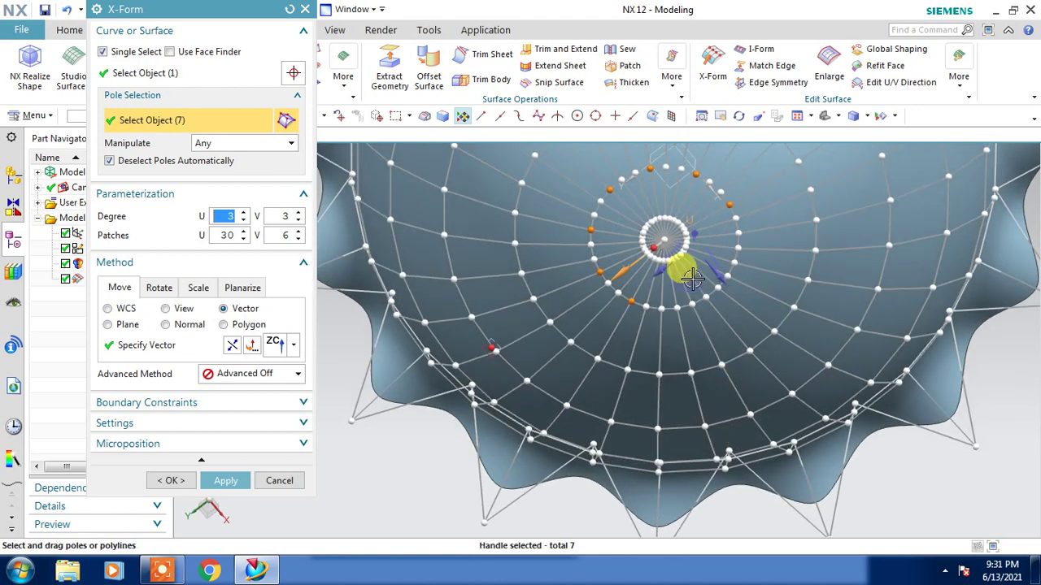
scroll(669, 298, "up", 3)
left_click(661, 331)
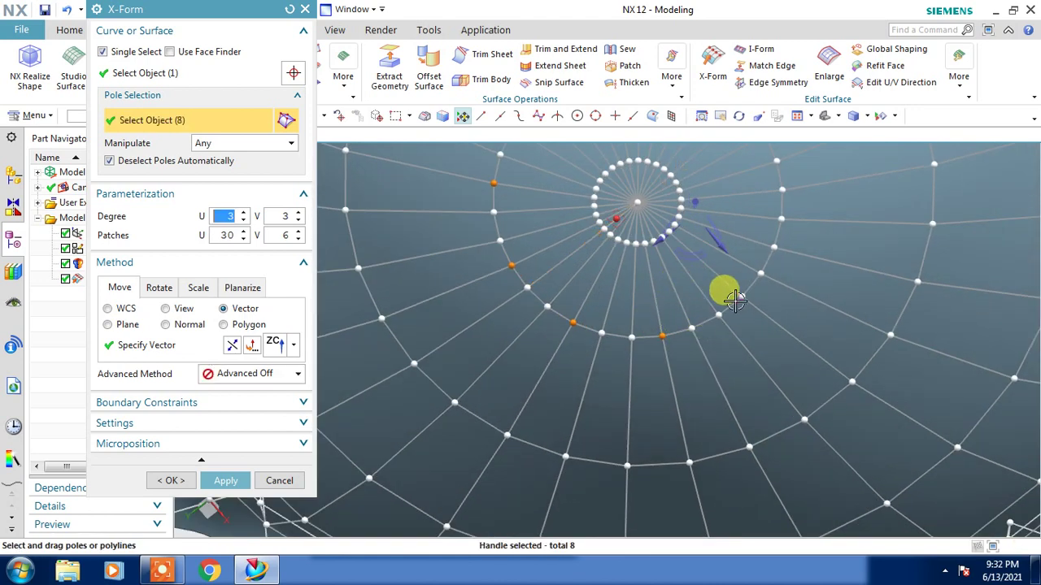
left_click(741, 297)
left_click(783, 219)
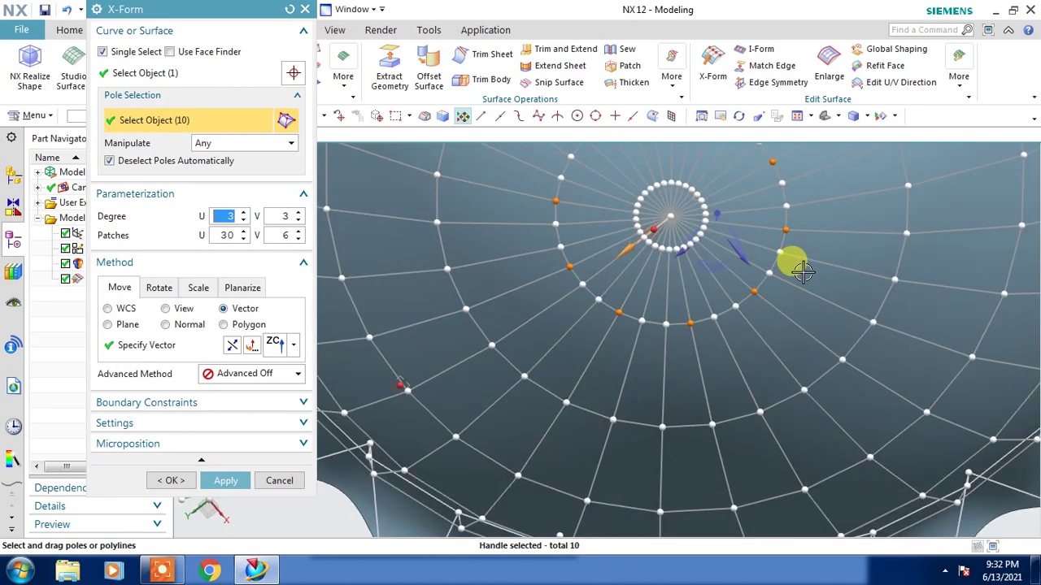
mouse_move(730, 284)
middle_mouse_down()
mouse_move(761, 349)
mouse_move(755, 309)
middle_mouse_up()
scroll(781, 309, "down", 2)
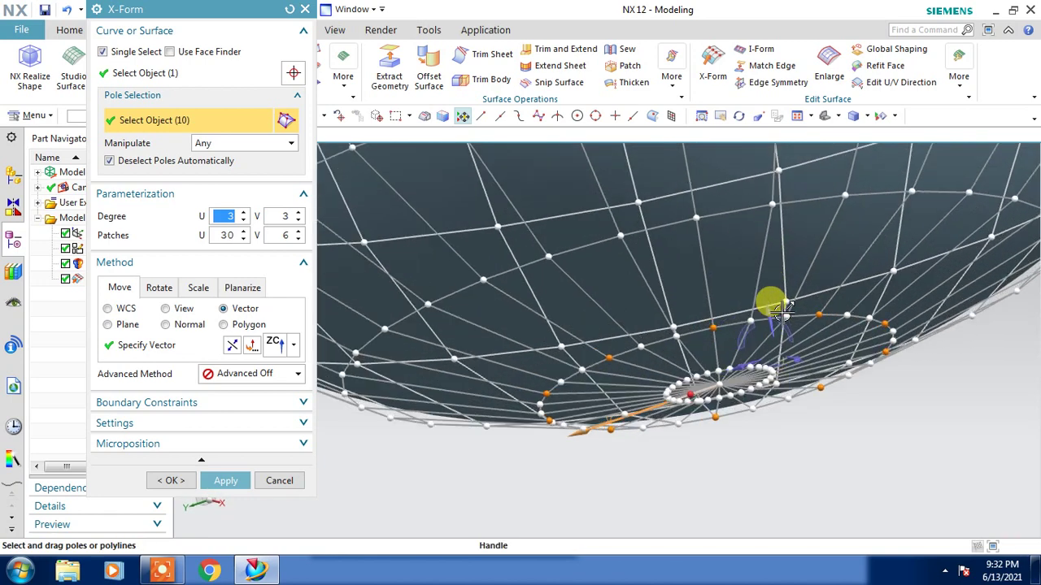
scroll(781, 309, "down", 1)
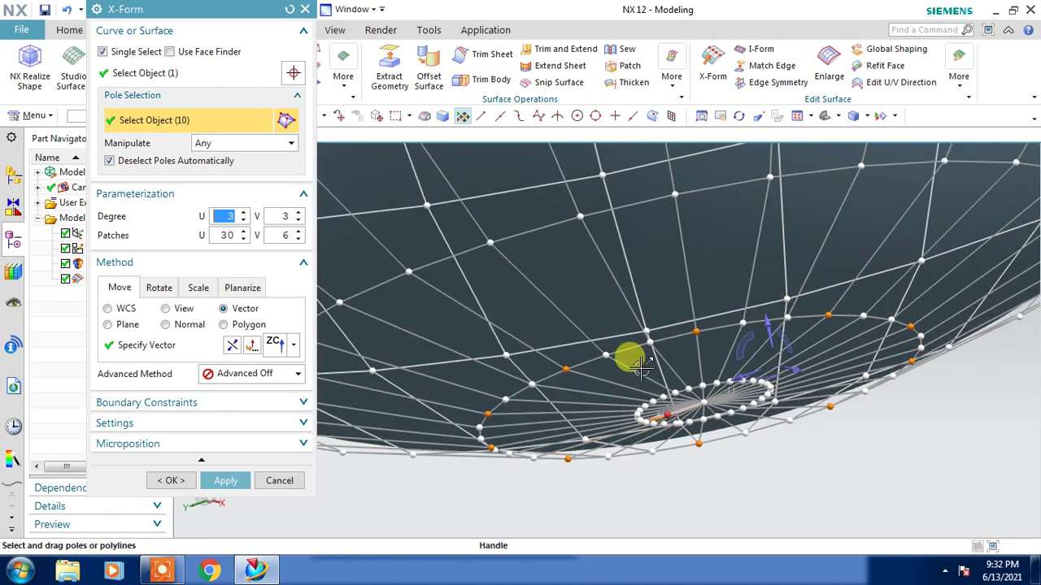
Uniformly scale the ten centre-ring poles outward about the object centre, pulling the bottom row lower and wider.
left_click(200, 290)
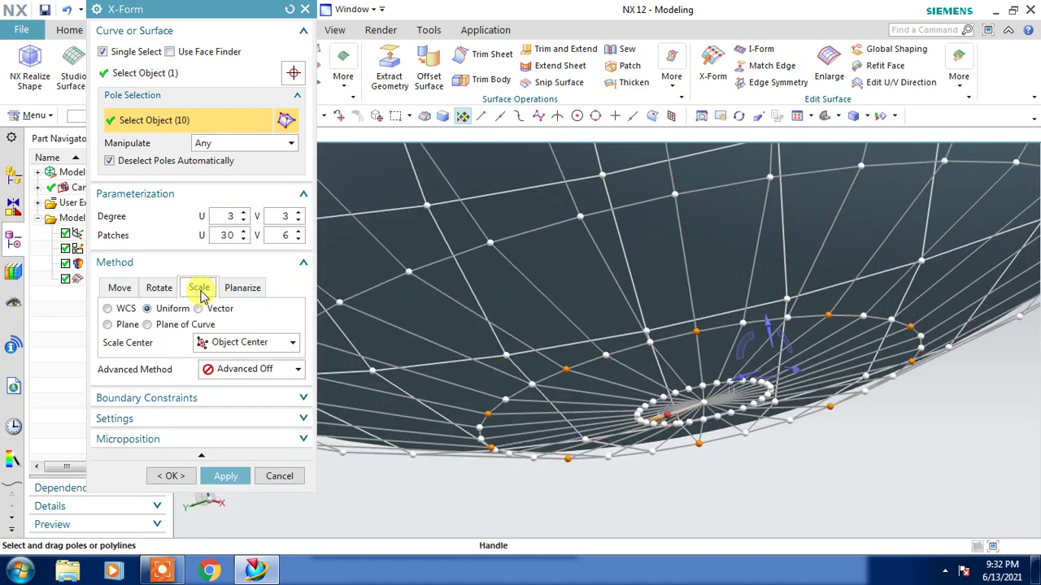
key("F8")
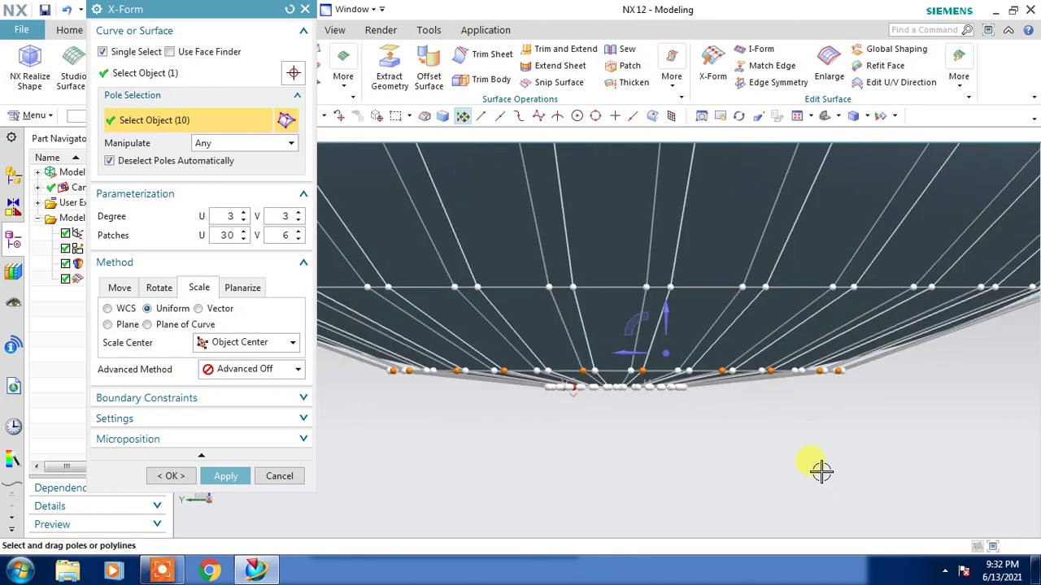
mouse_move(836, 375)
left_mouse_down()
mouse_move(882, 396)
mouse_move(866, 410)
left_mouse_up()
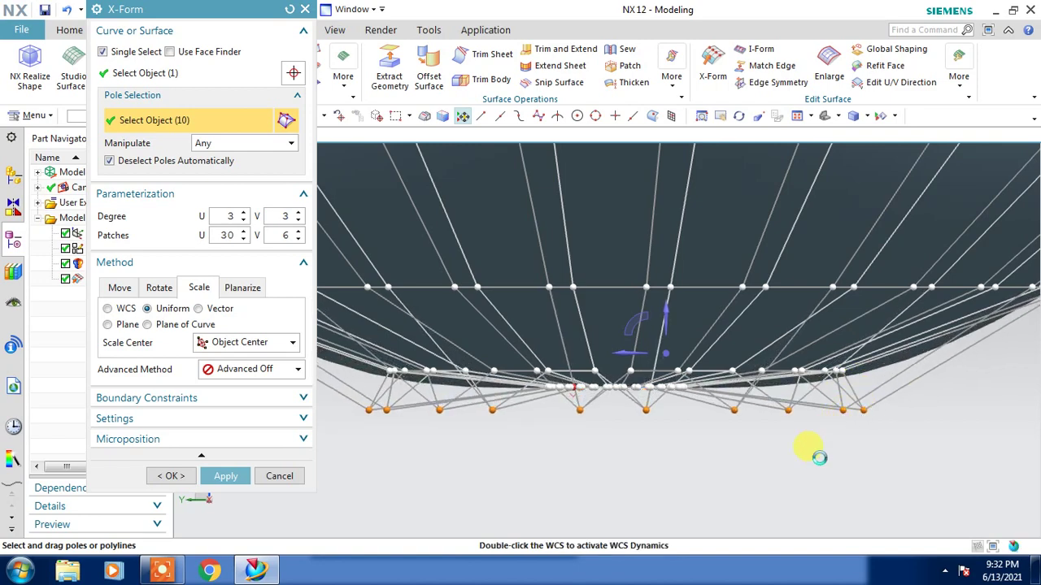
mouse_move(819, 458)
middle_mouse_down()
mouse_move(781, 407)
mouse_move(789, 418)
mouse_move(681, 455)
mouse_move(657, 498)
middle_mouse_up()
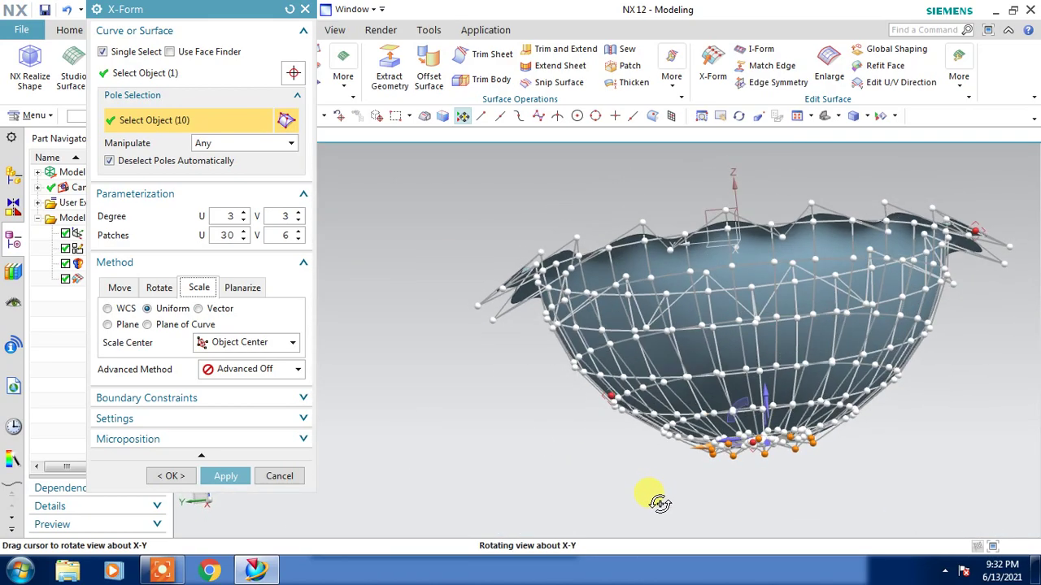
key("ctrl+alt+f")
scroll(841, 442, "up", 3)
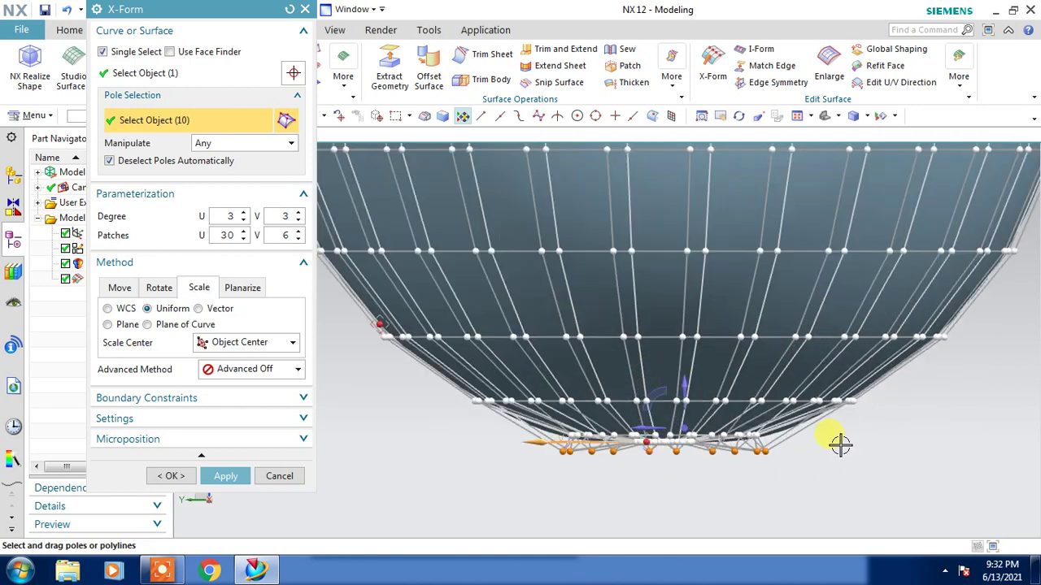
scroll(768, 455, "up", 3)
left_click_drag(706, 457, 727, 472)
mouse_move(792, 436)
middle_mouse_down()
mouse_move(802, 399)
mouse_move(821, 387)
mouse_move(813, 360)
mouse_move(832, 355)
mouse_move(805, 383)
mouse_move(818, 395)
middle_mouse_up()
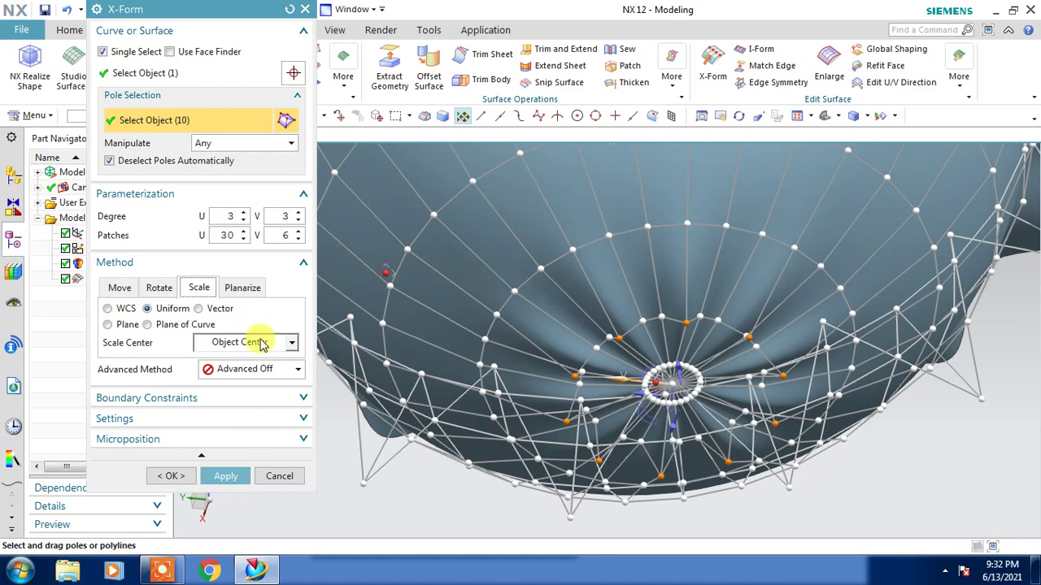
Try rotating the bottom poles, undo that rotation, and apply the scaled floor reshape.
left_click(159, 288)
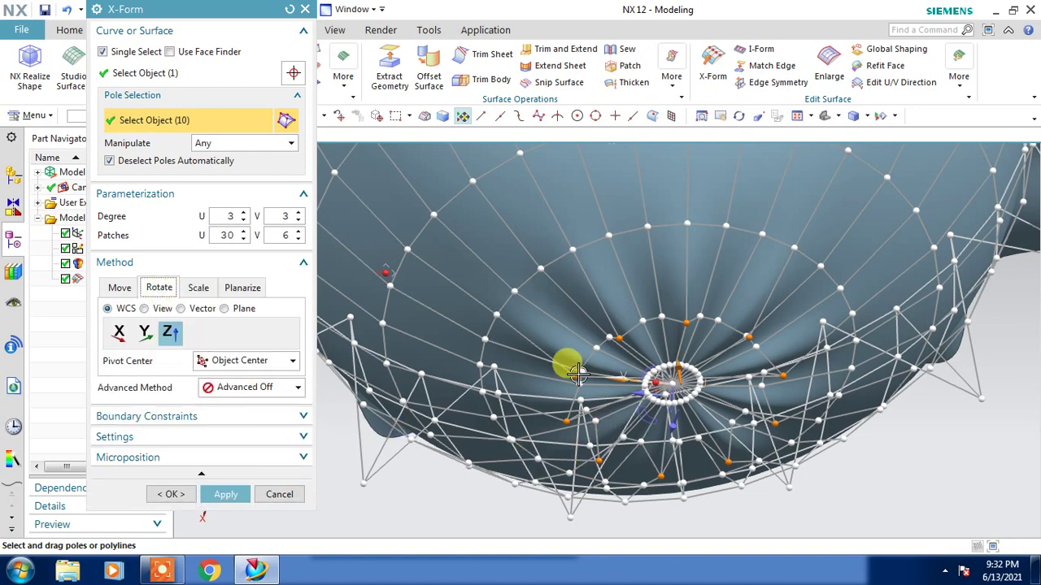
mouse_move(919, 469)
middle_mouse_down()
mouse_move(894, 460)
mouse_move(786, 492)
middle_mouse_up()
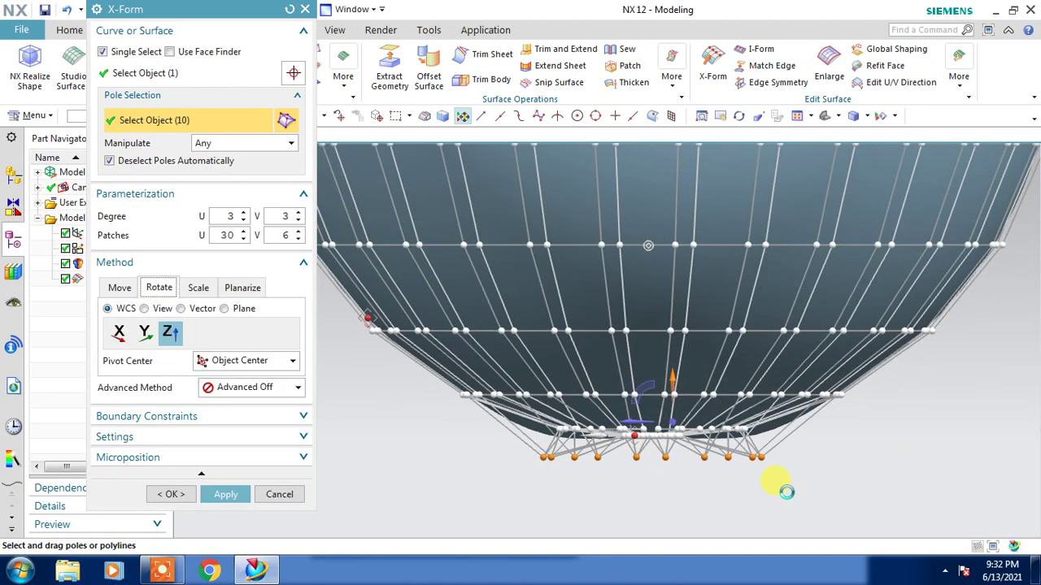
left_click_drag(730, 461, 697, 460)
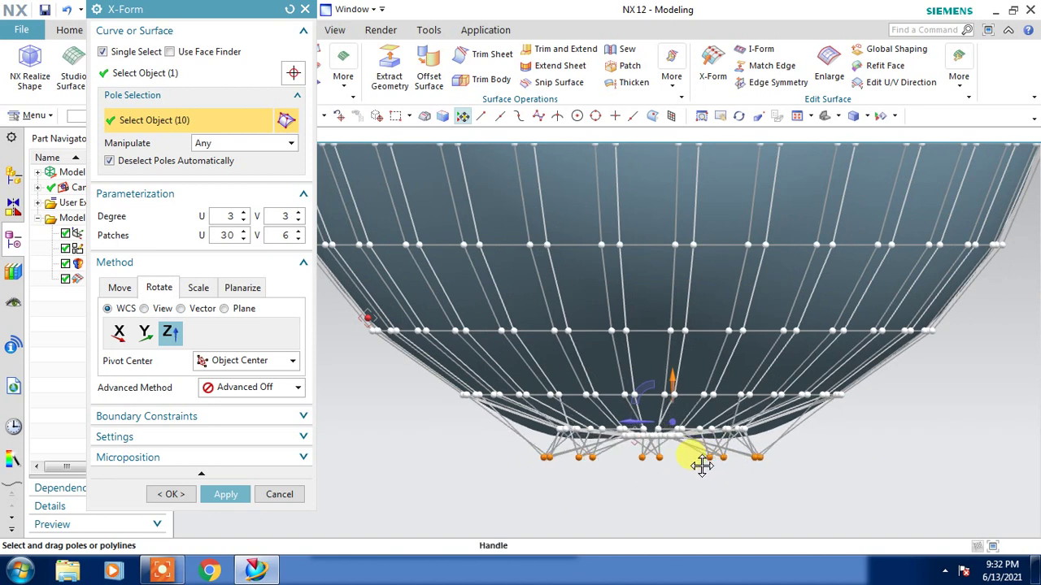
middle_click_drag(813, 487, 789, 425)
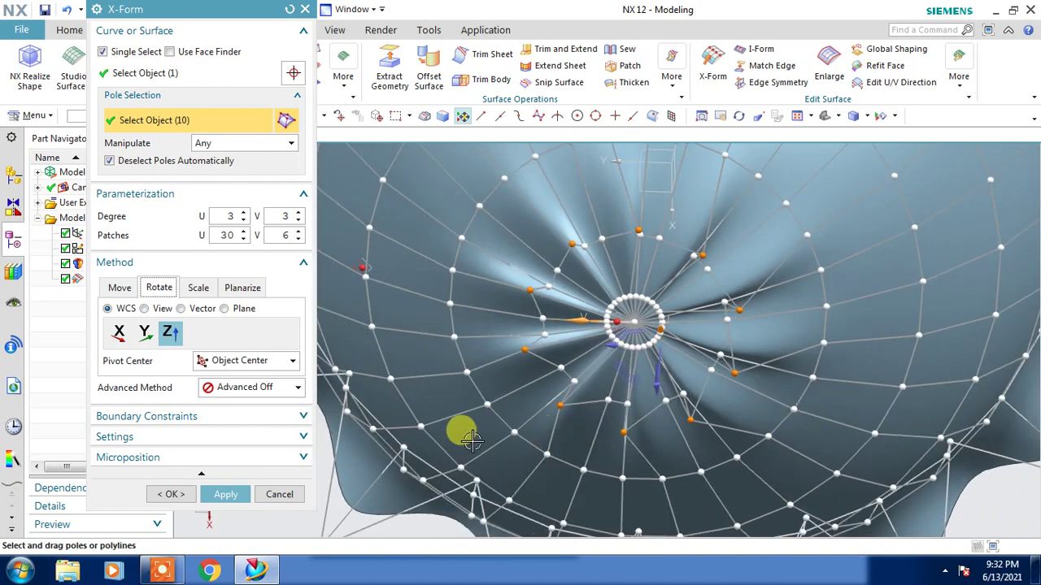
key("ctrl+z")
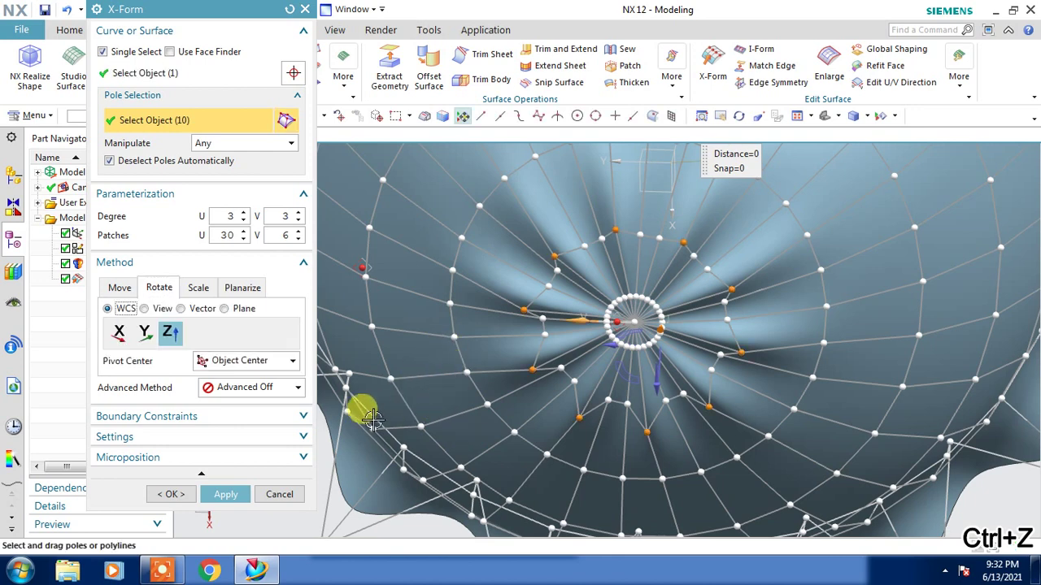
left_click(225, 494)
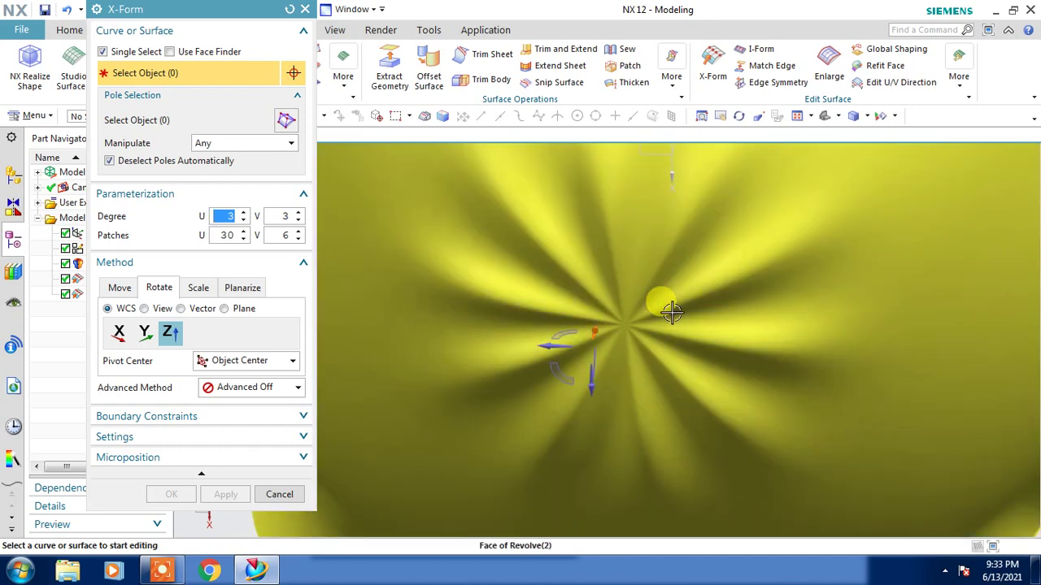
Zoom out to the whole bowl and launch a new X-Form on its surface.
scroll(671, 311, "down", 5)
mouse_move(657, 298)
middle_mouse_down()
mouse_move(808, 436)
mouse_move(801, 418)
mouse_move(722, 392)
mouse_move(785, 290)
middle_mouse_up()
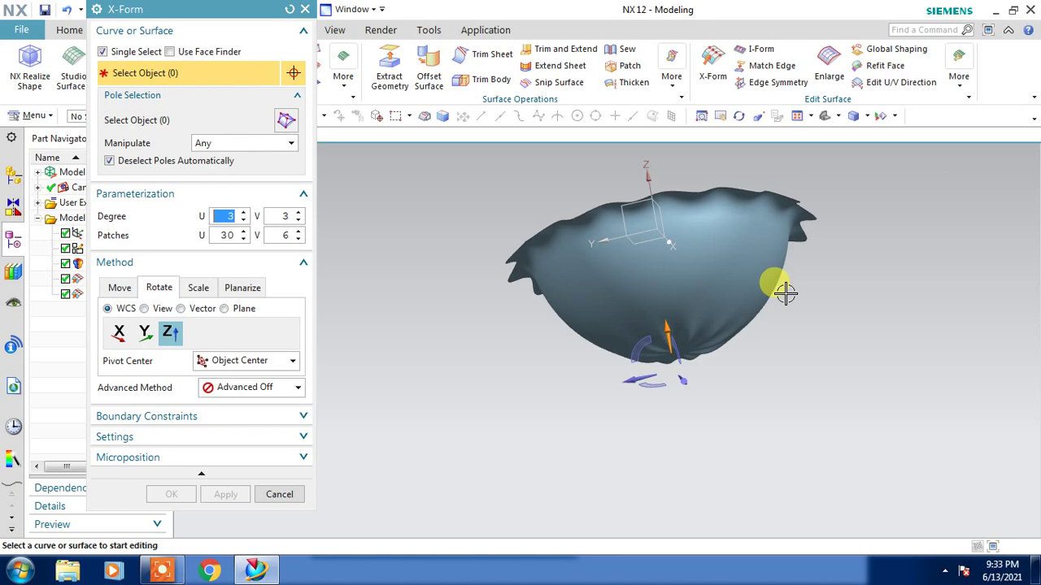
left_click(731, 267)
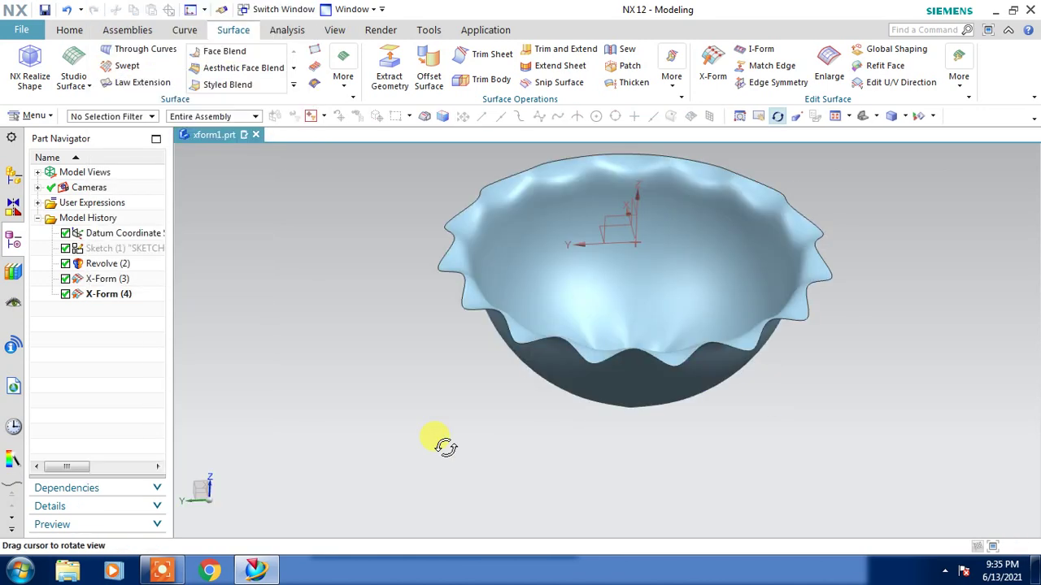
left_click(712, 65)
Load the bowl surface and pick the first poles around the upper and left middle ring.
left_click(679, 280)
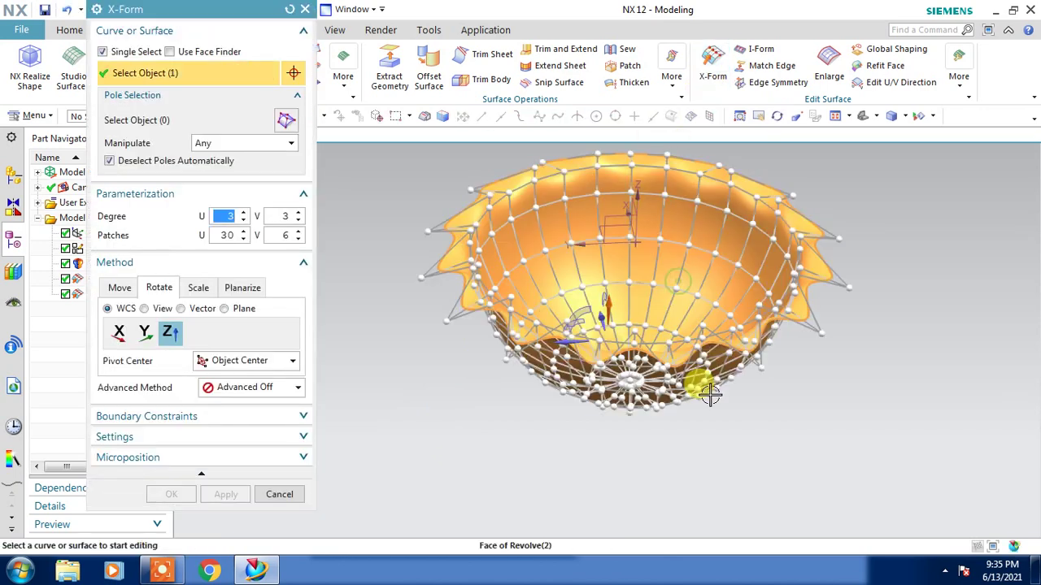
mouse_move(703, 388)
middle_mouse_down()
mouse_move(829, 436)
mouse_move(747, 425)
mouse_move(758, 457)
mouse_move(755, 360)
mouse_move(883, 411)
mouse_move(878, 389)
middle_mouse_up()
left_click_drag(846, 267, 701, 192)
left_click(701, 188)
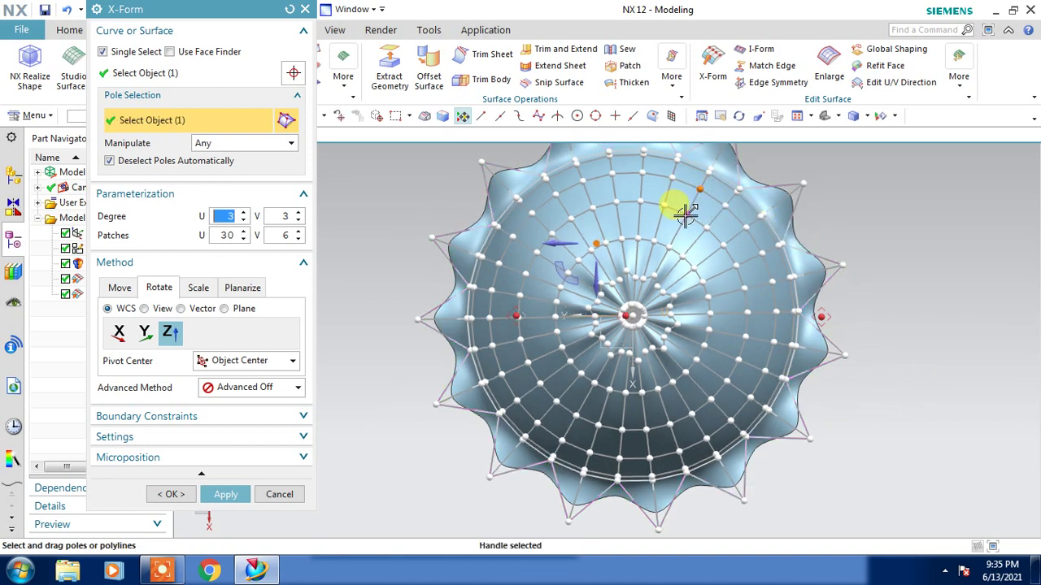
left_click(664, 203)
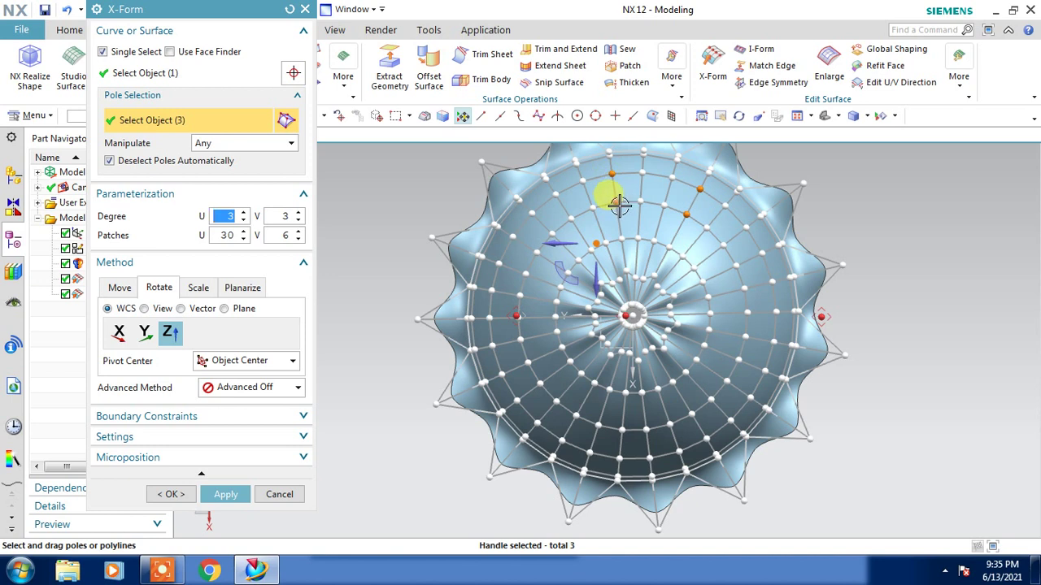
left_click(616, 202)
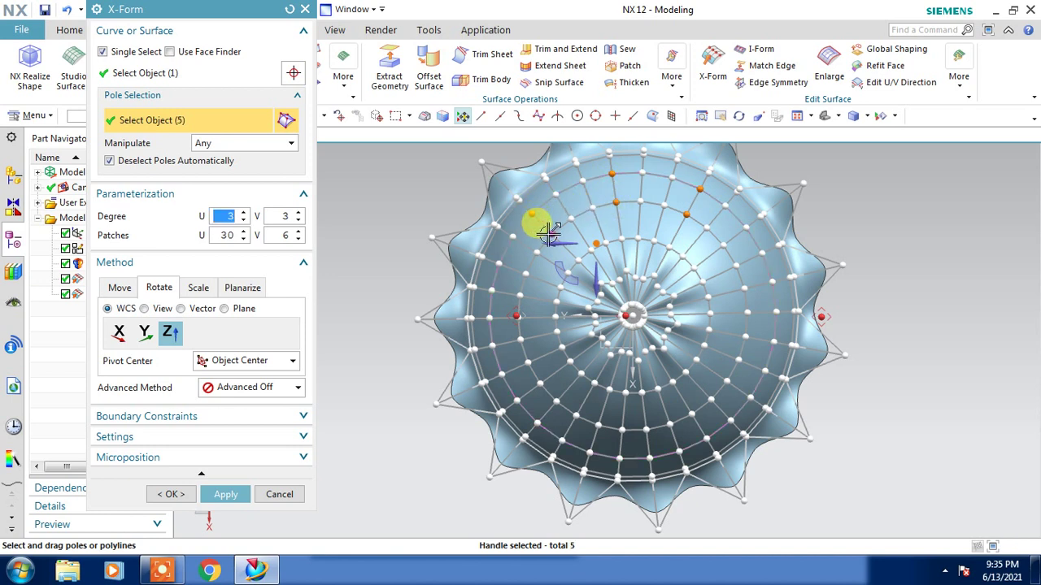
left_click(548, 233)
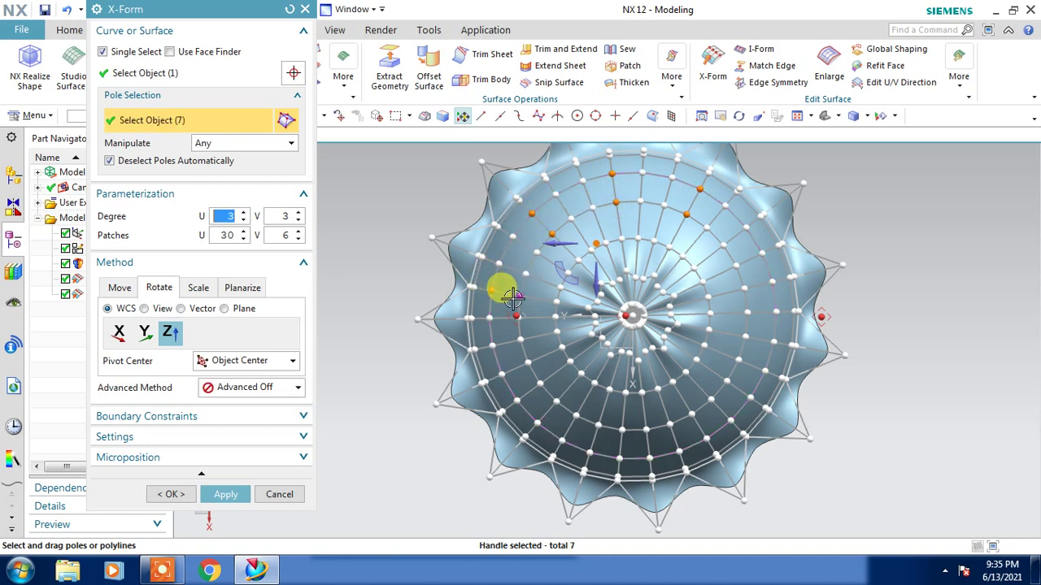
left_click(512, 298)
left_click(502, 376)
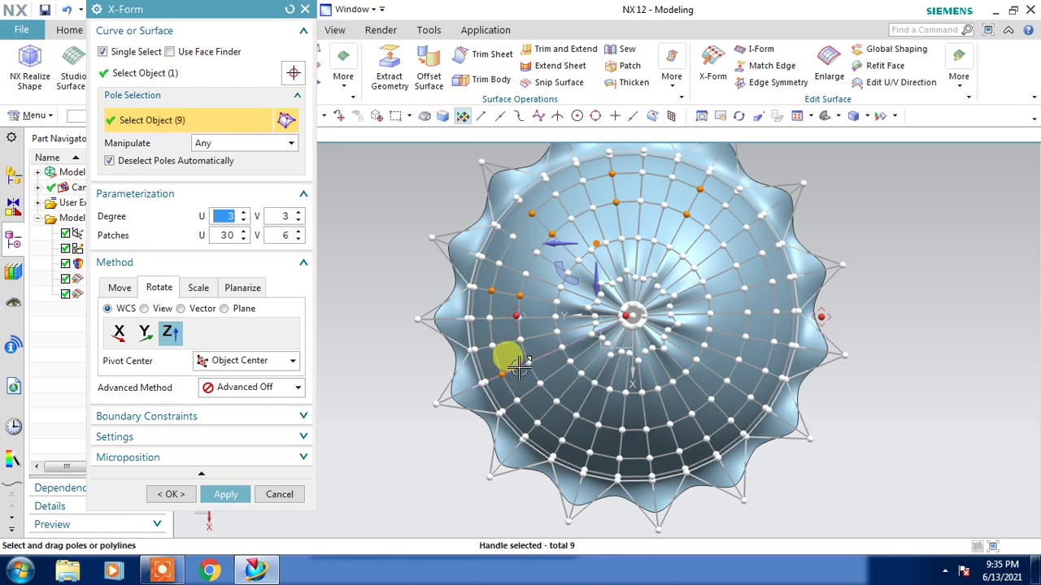
left_click(529, 363)
Pick the remaining ring poles along the bottom and right until twenty are selected.
left_click(562, 440)
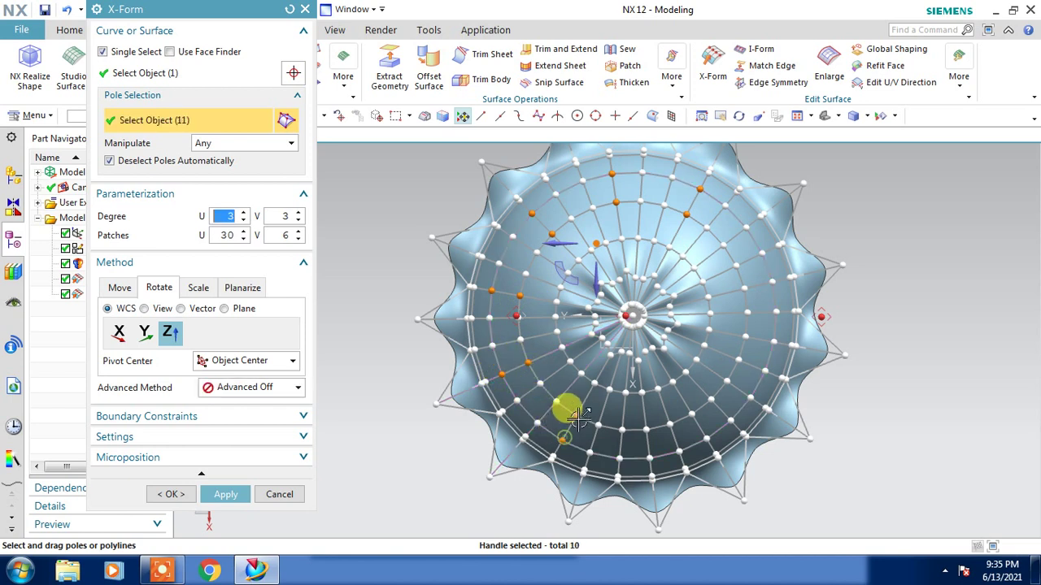
left_click(575, 416)
left_click(643, 446)
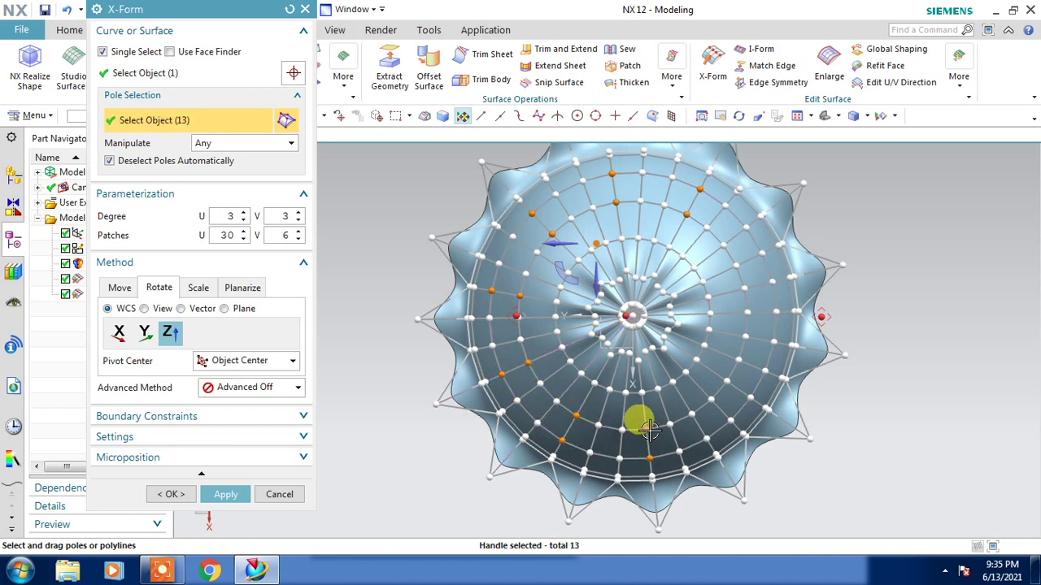
left_click(647, 430)
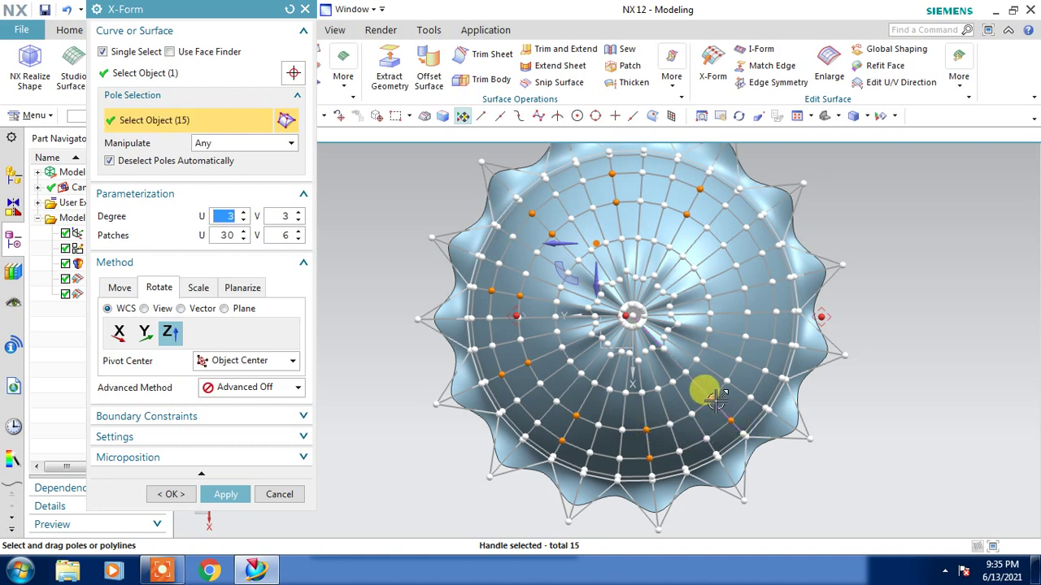
left_click(713, 400)
left_click(773, 344)
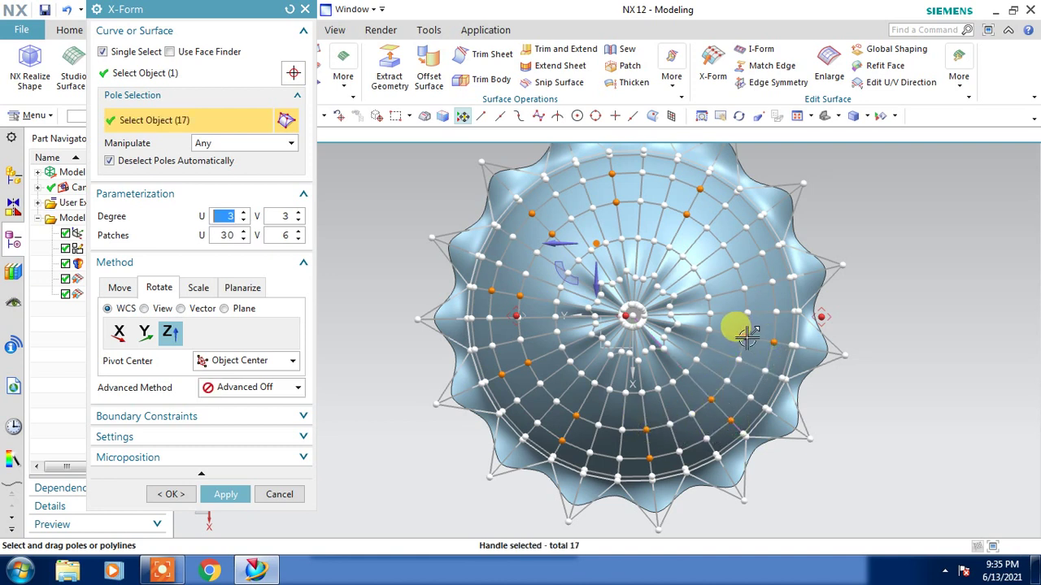
left_click(758, 255)
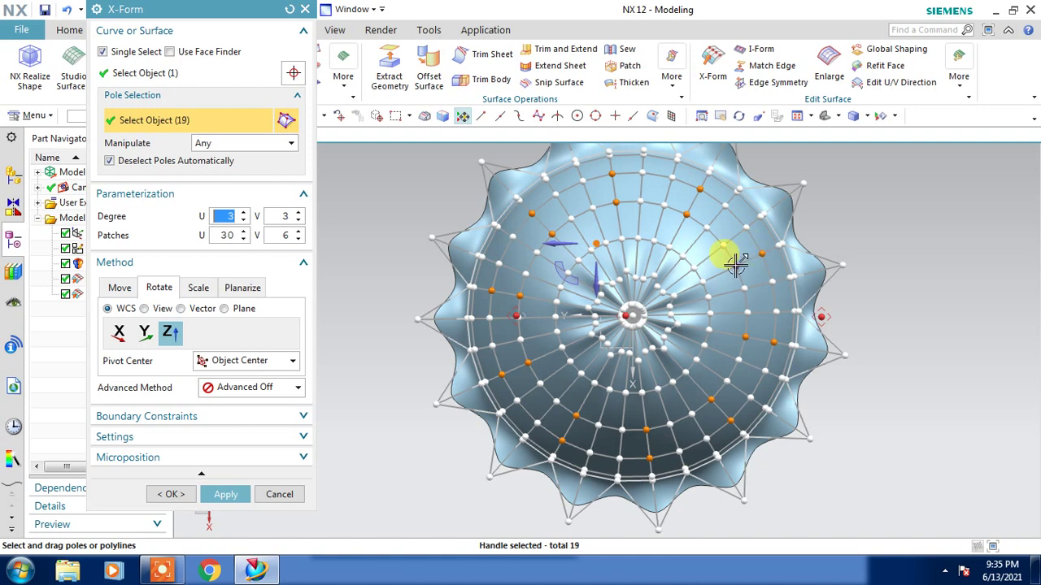
left_click(823, 301)
middle_click_drag(859, 224, 865, 274)
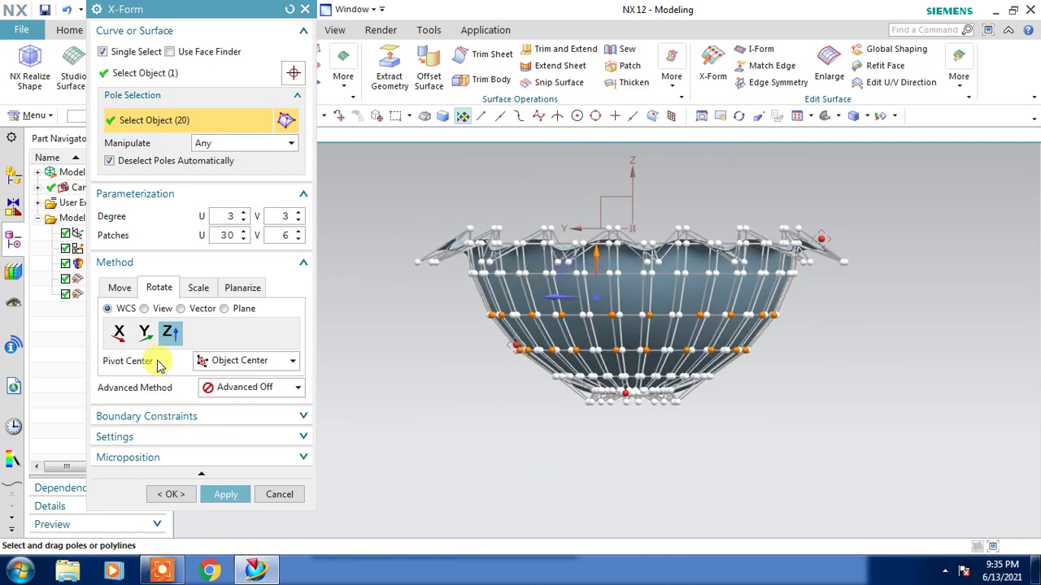
Scale the twenty selected poles outward with Uniform scaling about the object centre.
left_click(196, 289)
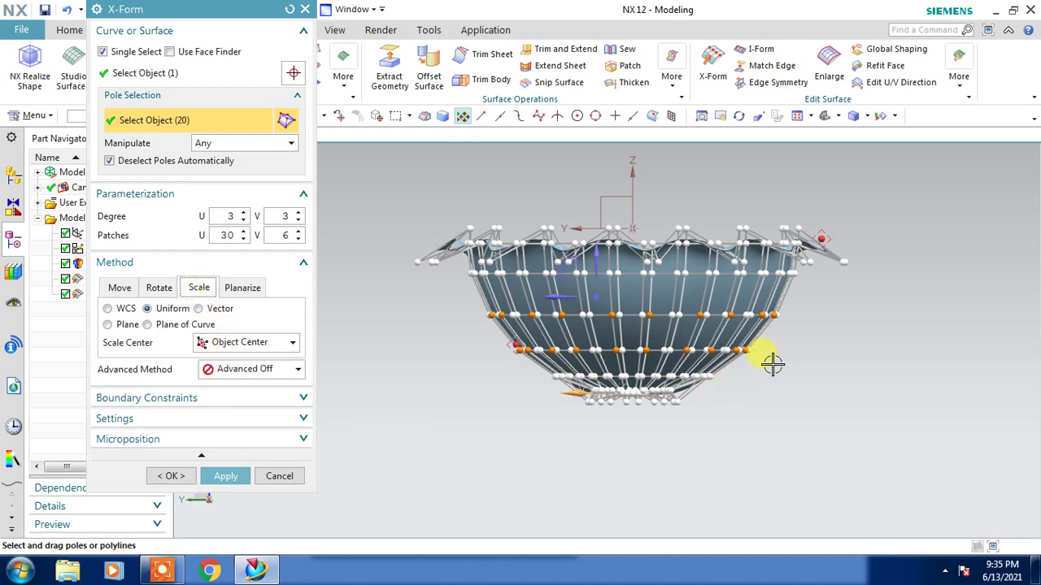
mouse_move(774, 320)
left_mouse_down()
mouse_move(803, 315)
mouse_move(799, 303)
mouse_move(809, 316)
left_mouse_up()
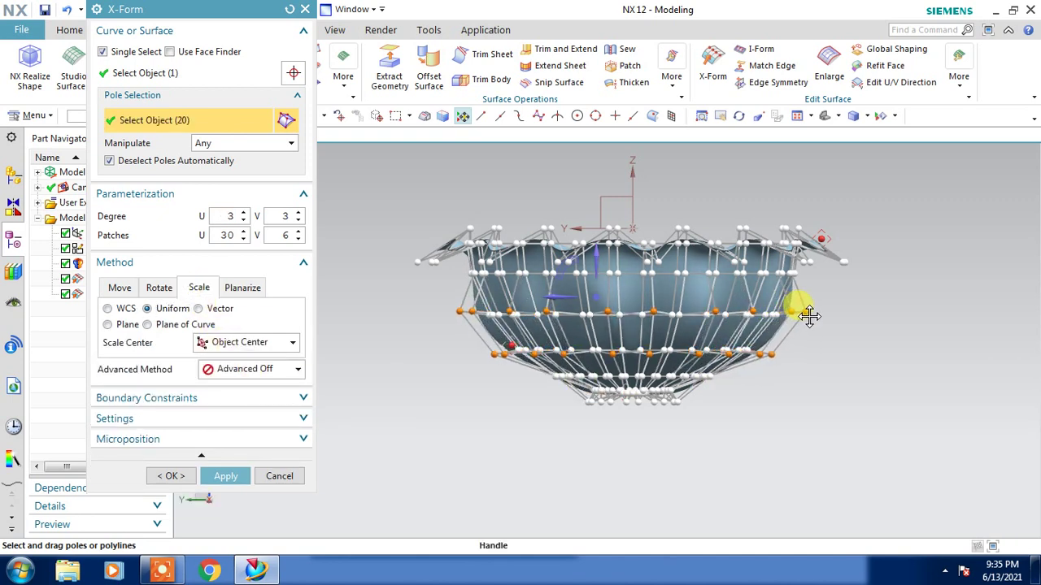
mouse_move(829, 407)
middle_mouse_down()
mouse_move(833, 356)
mouse_move(831, 434)
mouse_move(853, 449)
mouse_move(845, 322)
mouse_move(868, 415)
mouse_move(862, 432)
mouse_move(895, 412)
mouse_move(592, 439)
middle_mouse_up()
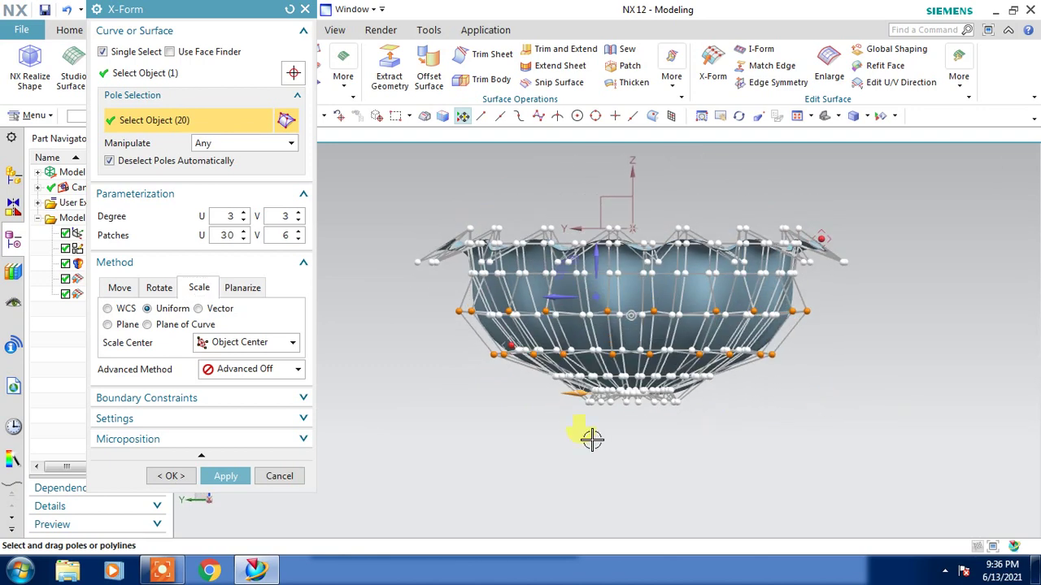
Box-select the middle-row poles, try and undo a Z rotation, then accept the reshape as X-Form (5).
left_click(156, 289)
left_click_drag(437, 297, 614, 350)
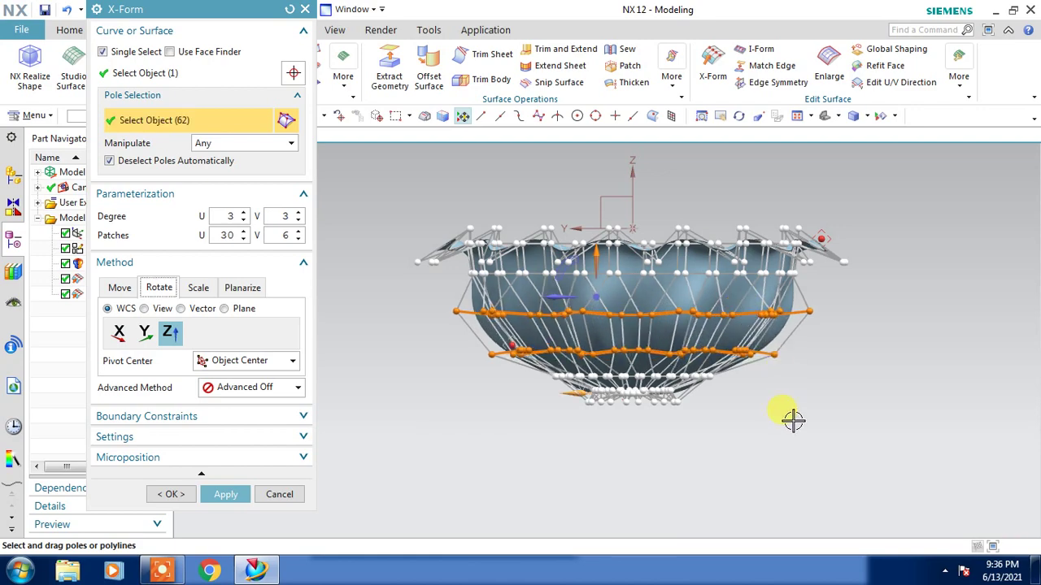
mouse_move(793, 419)
middle_mouse_down()
mouse_move(774, 295)
mouse_move(818, 344)
mouse_move(790, 383)
mouse_move(798, 413)
mouse_move(786, 437)
mouse_move(801, 458)
mouse_move(783, 415)
mouse_move(805, 435)
middle_mouse_up()
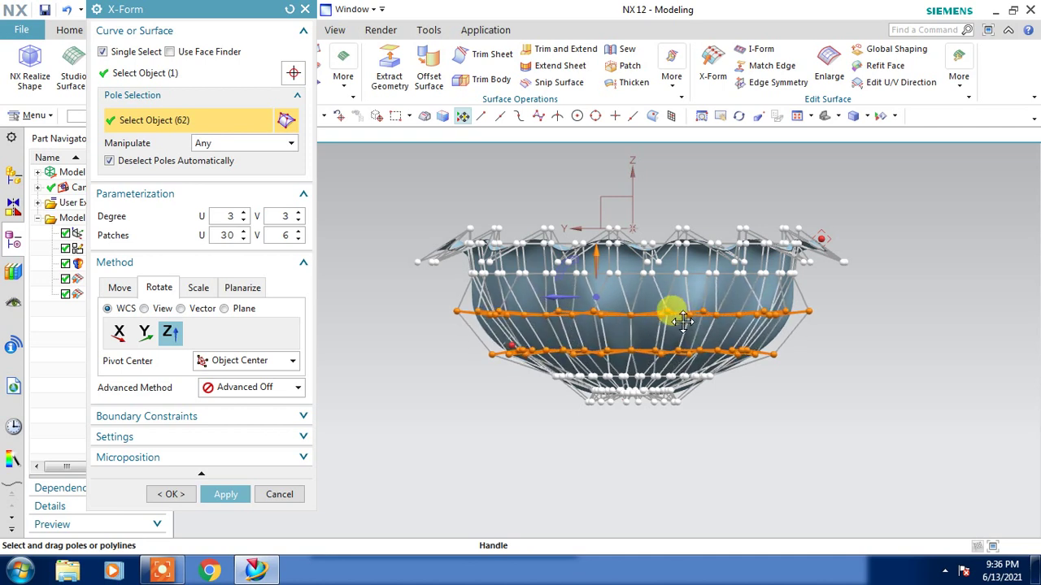
left_click_drag(682, 322, 651, 332)
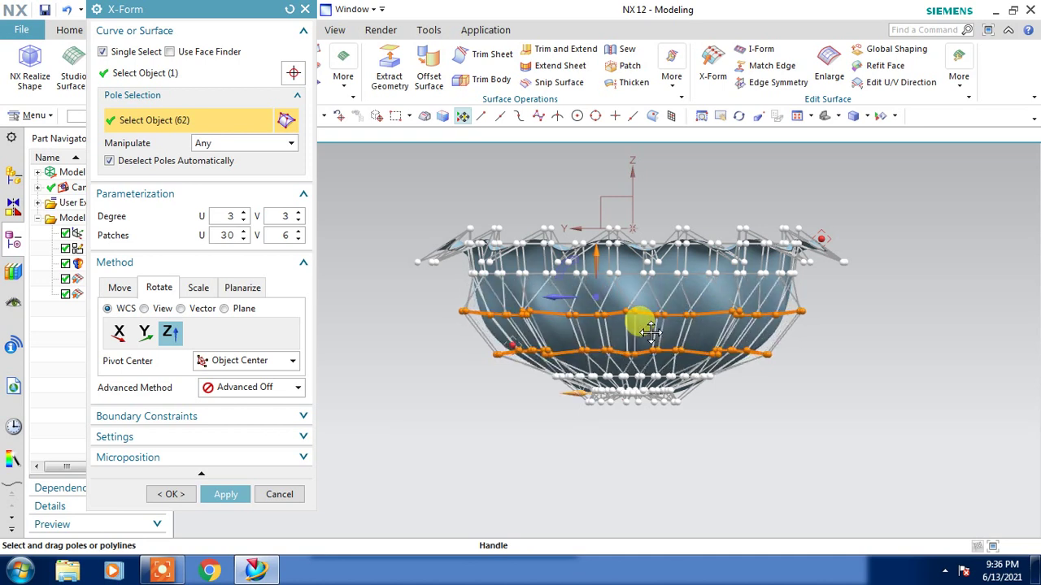
mouse_move(807, 363)
middle_mouse_down()
mouse_move(739, 288)
mouse_move(745, 236)
mouse_move(831, 302)
mouse_move(821, 349)
mouse_move(835, 350)
mouse_move(824, 343)
mouse_move(797, 363)
middle_mouse_up()
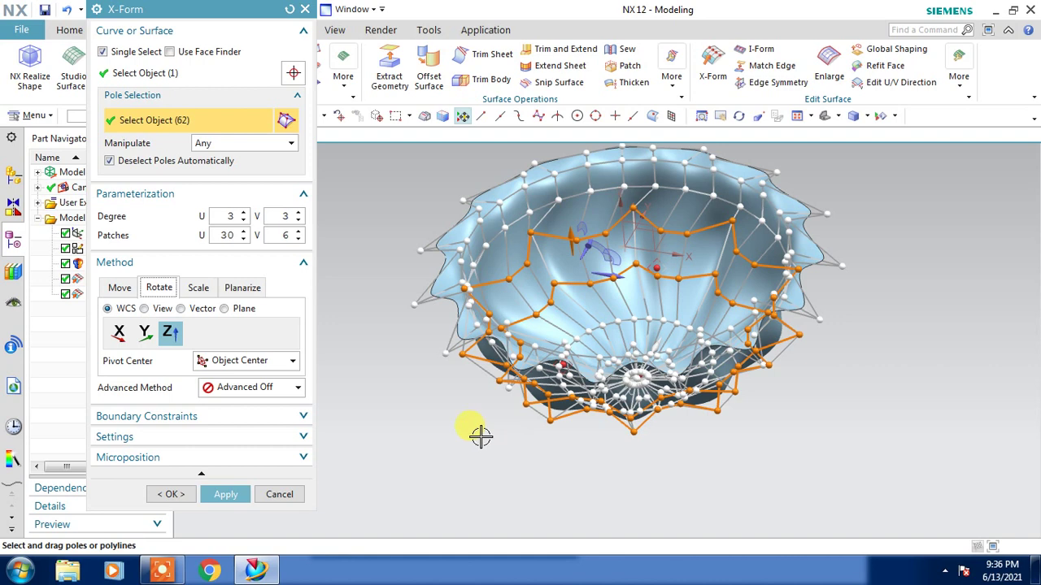
key("ctrl+z")
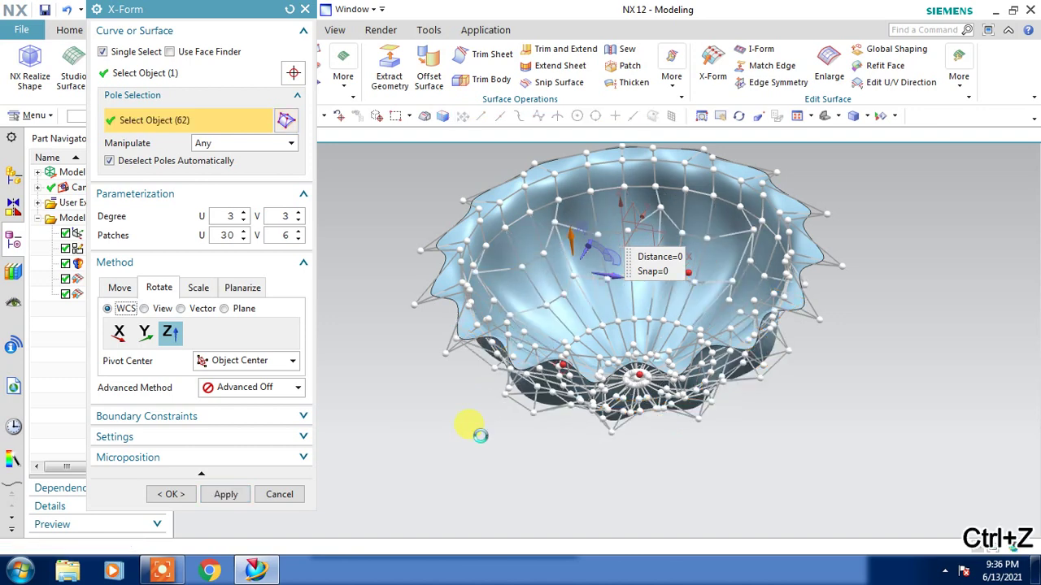
left_click(171, 493)
mouse_move(456, 469)
middle_mouse_down()
mouse_move(487, 395)
mouse_move(448, 437)
mouse_move(474, 513)
mouse_move(451, 471)
mouse_move(458, 423)
mouse_move(456, 477)
mouse_move(468, 483)
middle_mouse_up()
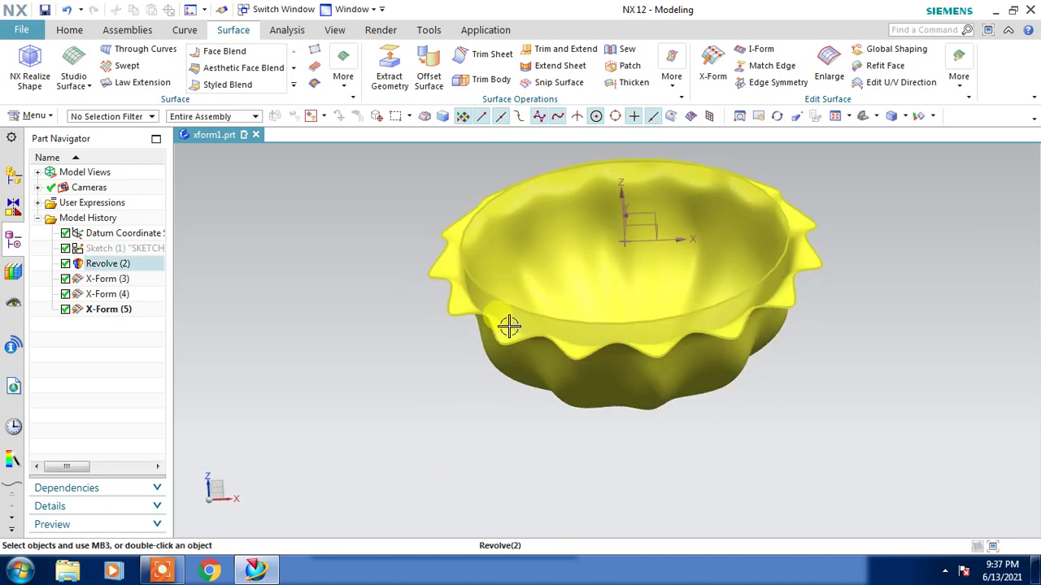
left_click(495, 197)
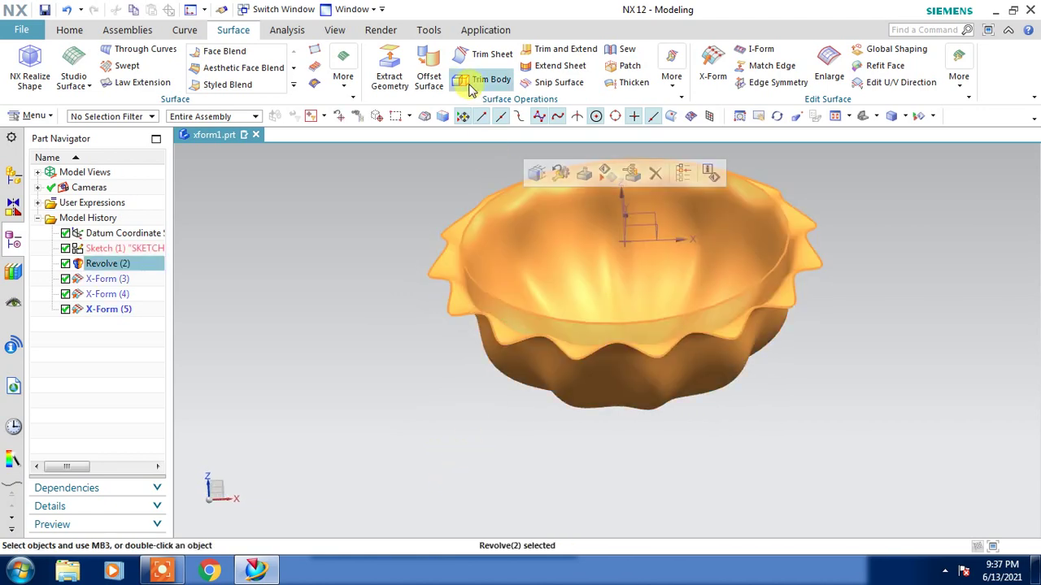
left_click(628, 82)
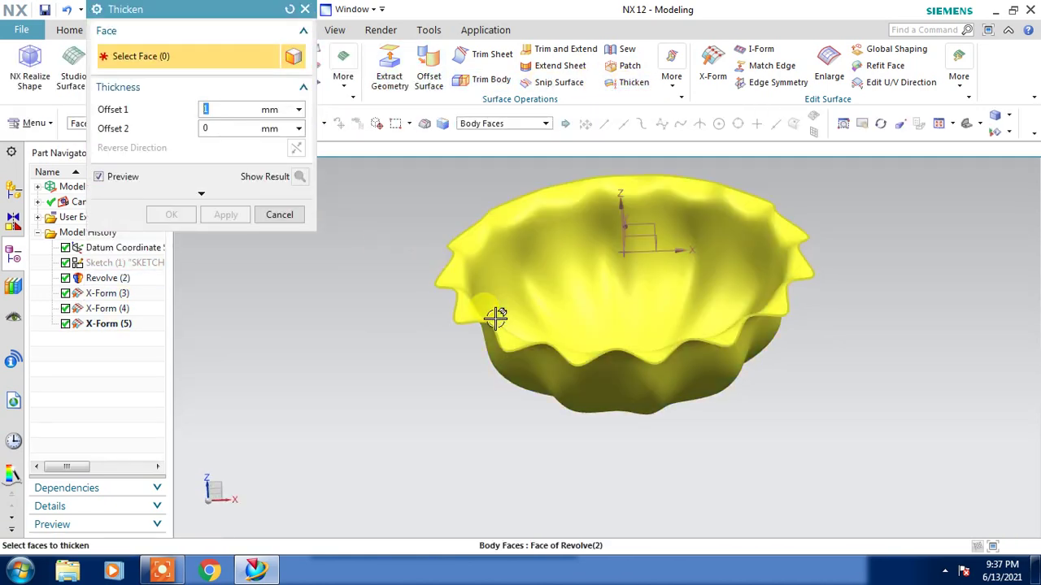
left_click(495, 319)
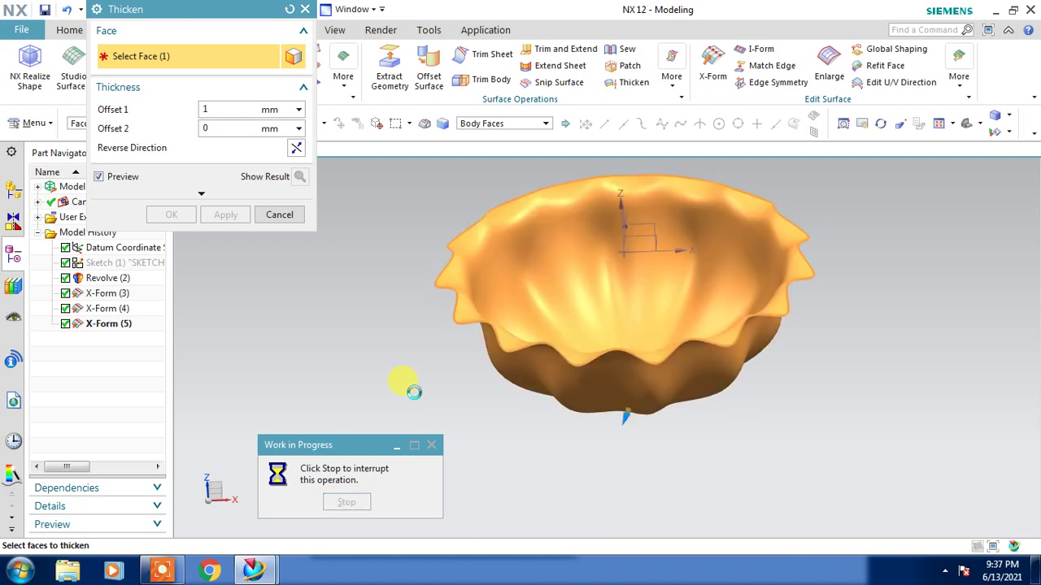
left_click(295, 150)
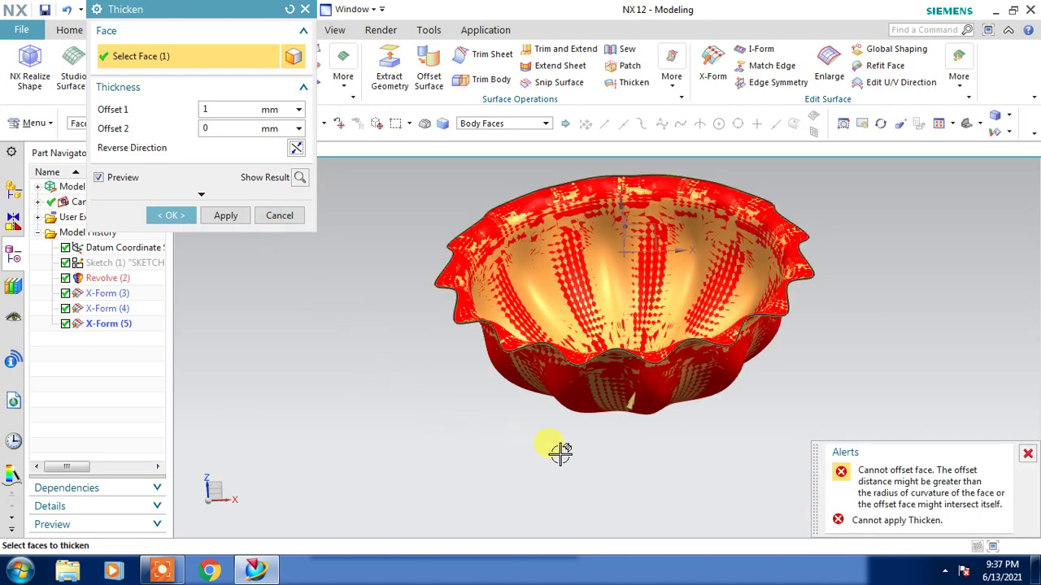
mouse_move(561, 453)
middle_mouse_down()
mouse_move(659, 326)
mouse_move(475, 299)
middle_mouse_up()
scroll(651, 327, "up", 4)
left_click(257, 216)
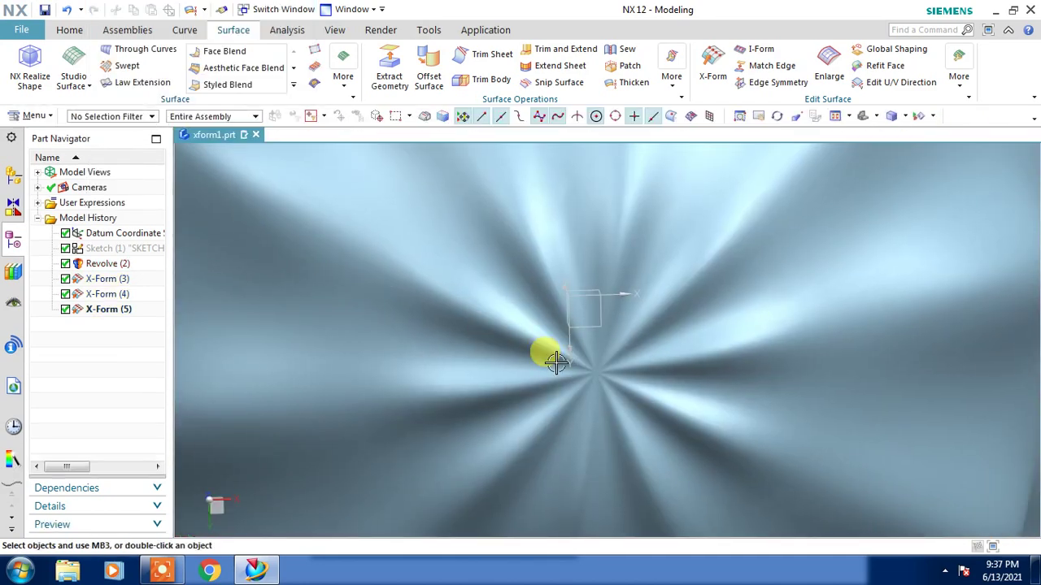
scroll(569, 356, "down", 3)
scroll(732, 370, "down", 2)
middle_click_drag(790, 376, 783, 360)
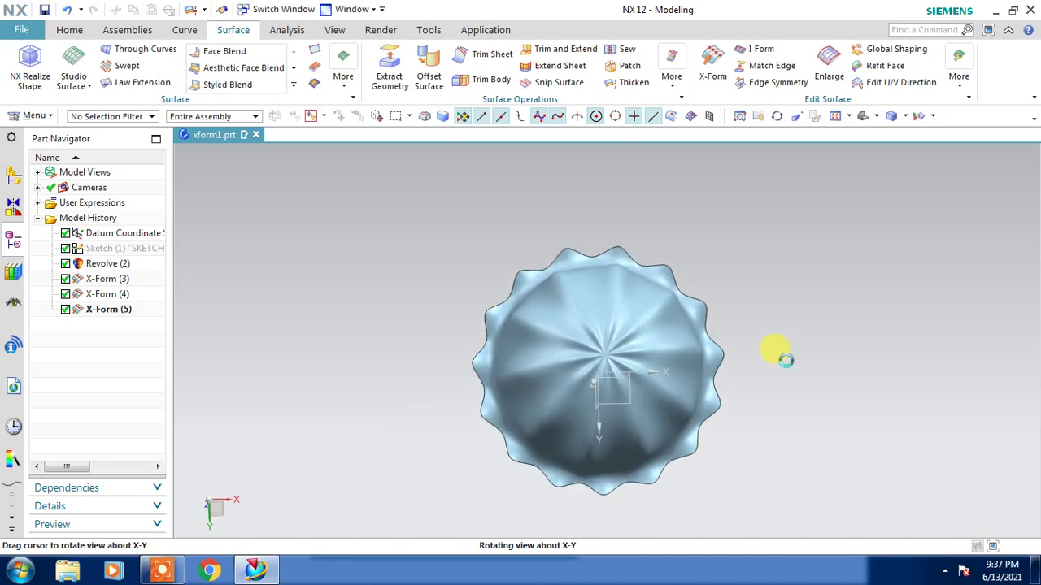
Create a new sketch on the XY datum plane.
left_click(69, 31)
left_click(69, 69)
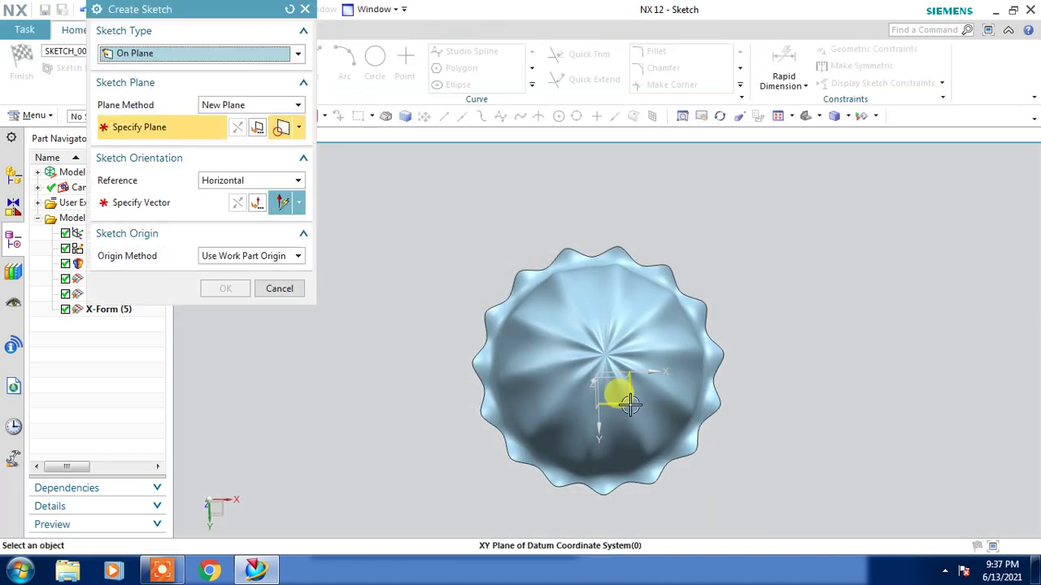
left_click(622, 392)
left_click(648, 370)
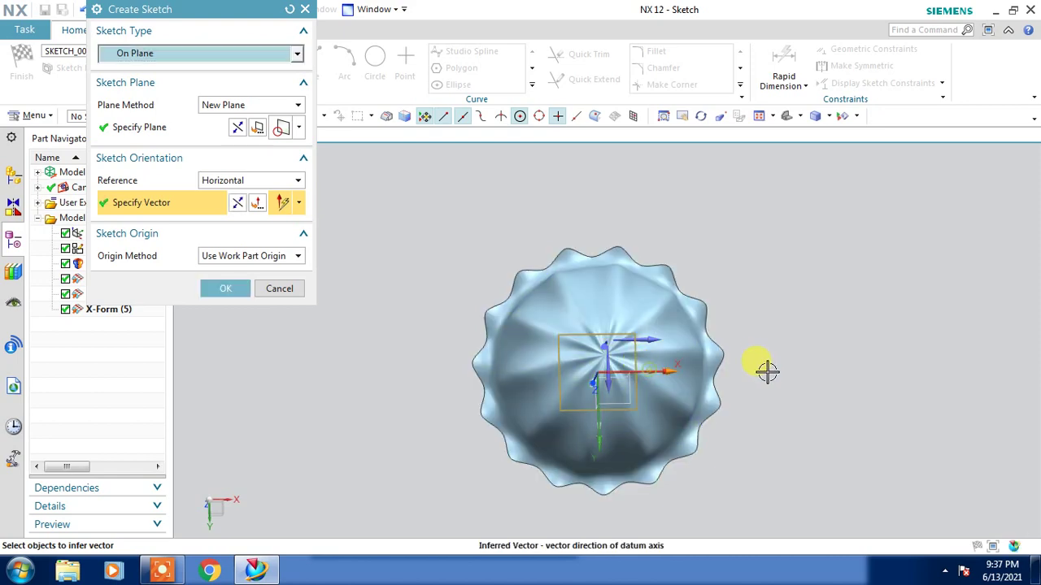
middle_click(757, 360)
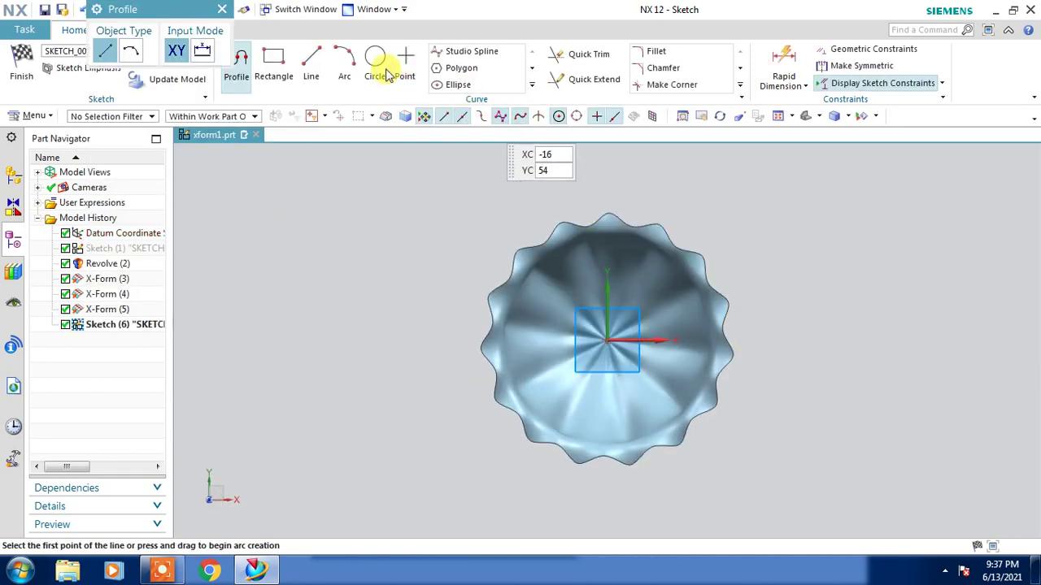
Draw a diameter 9 circle centred at the origin and finish the sketch.
left_click(375, 61)
scroll(616, 309, "up", 3)
scroll(594, 342, "up", 1)
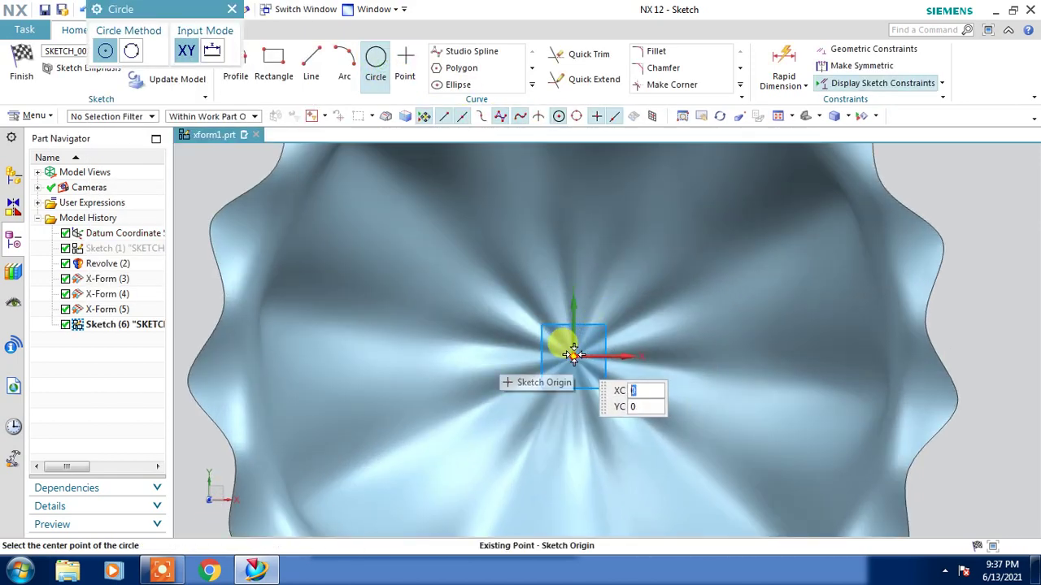
left_click(574, 356)
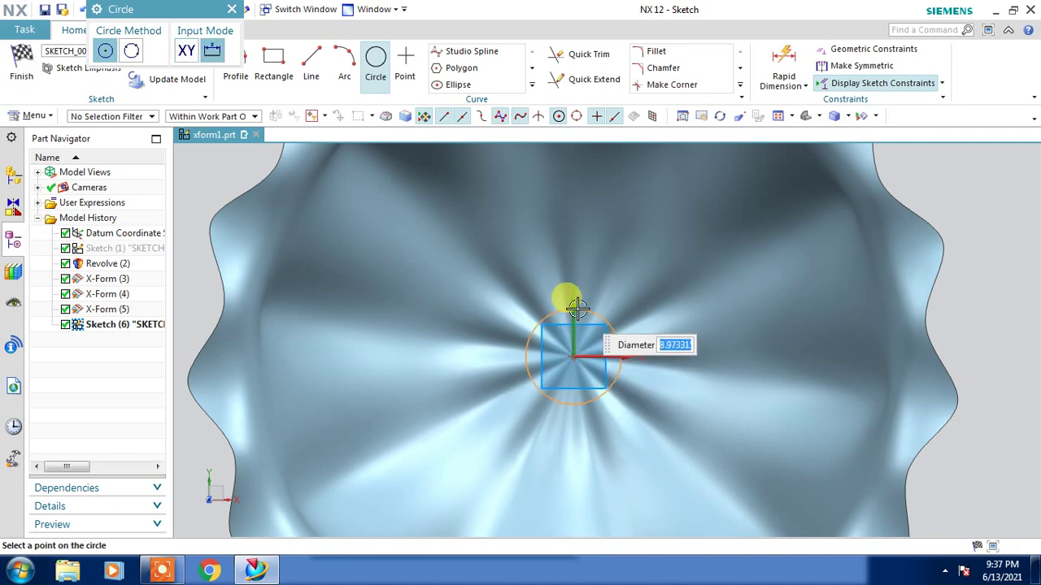
left_click(576, 307)
left_click(22, 65)
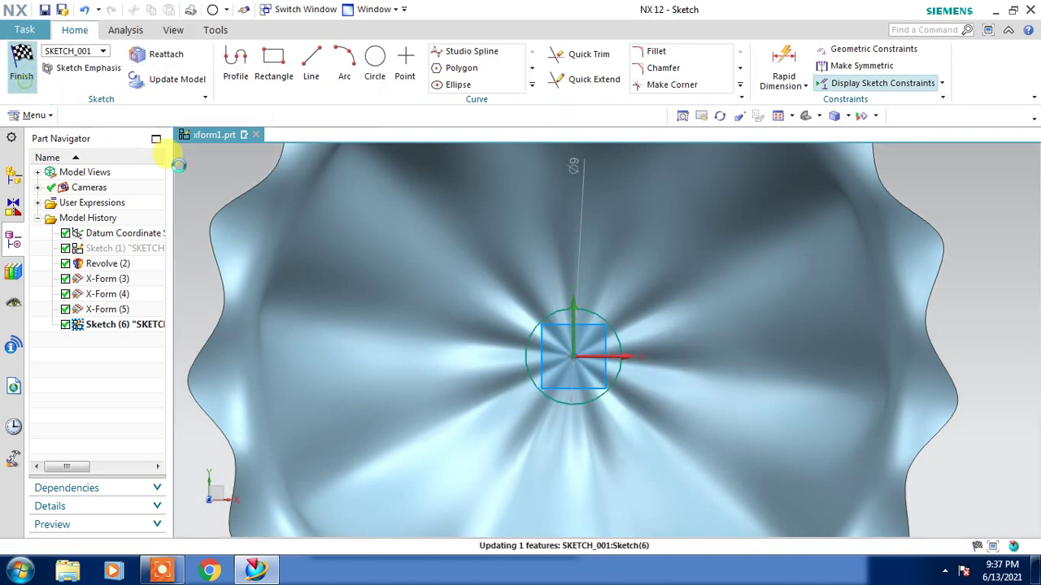
mouse_move(361, 353)
middle_mouse_down()
mouse_move(371, 273)
mouse_move(326, 195)
middle_mouse_up()
Extrude the 9-diameter circle in reverse with Subtract to cut a hole through the bowl centre.
left_click(257, 59)
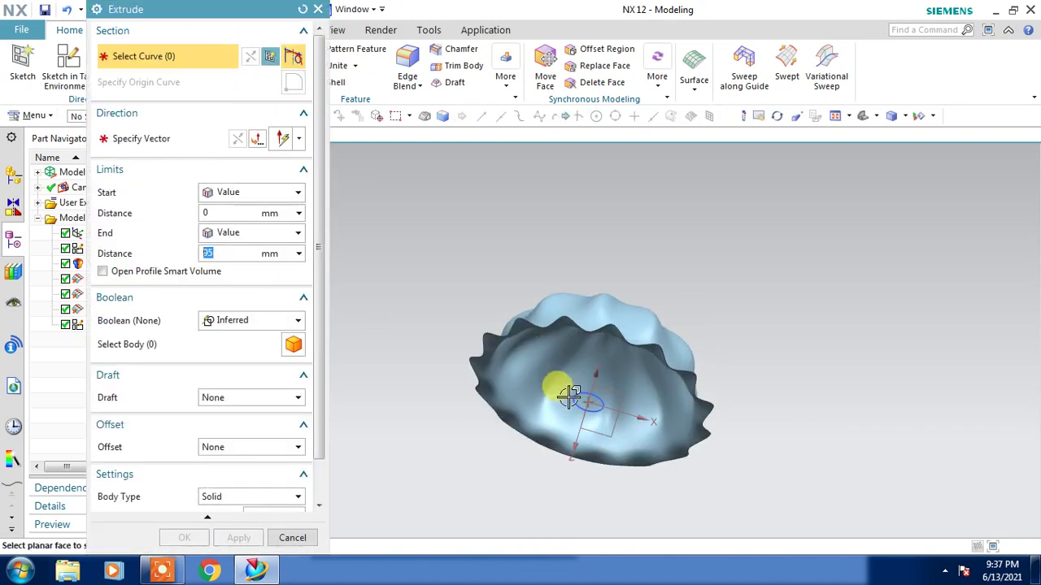
left_click(569, 397)
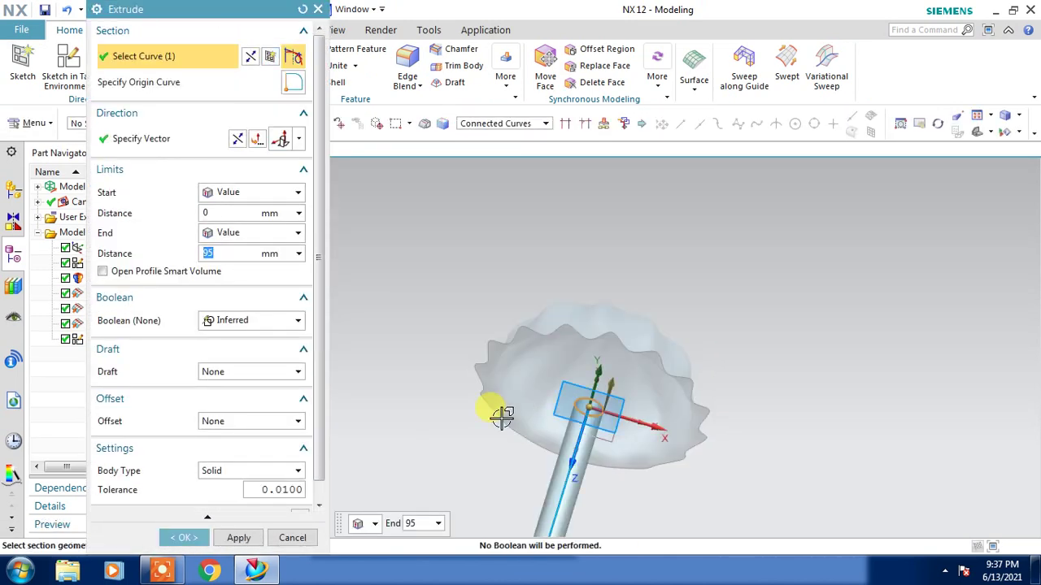
left_click(237, 139)
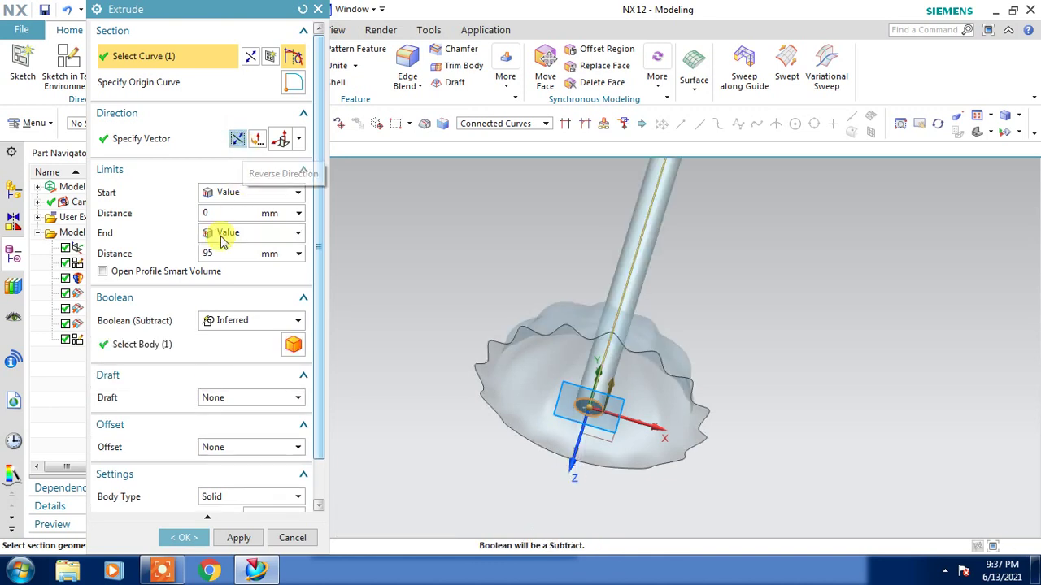
left_click(210, 270)
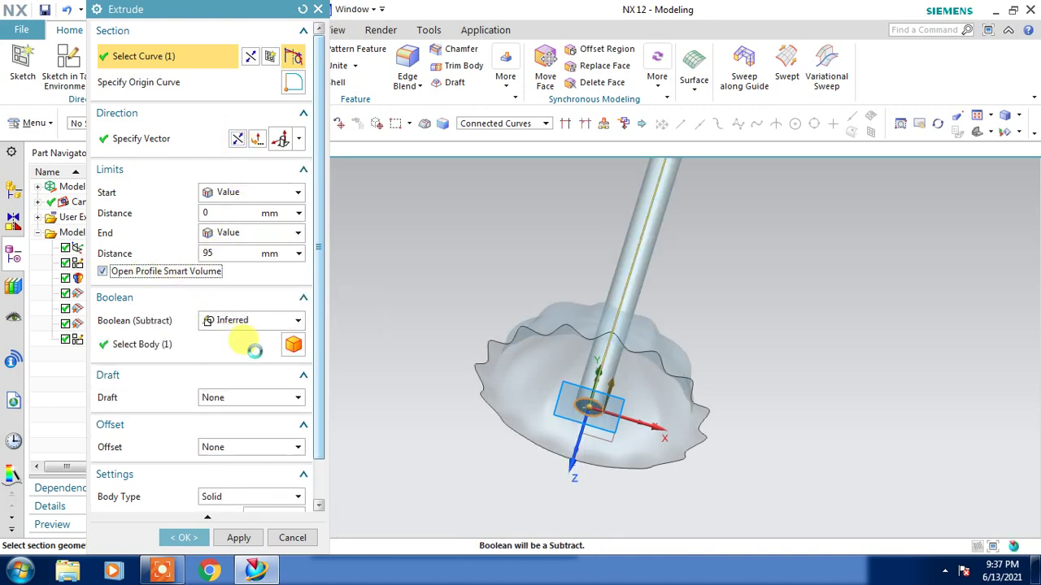
left_click(238, 538)
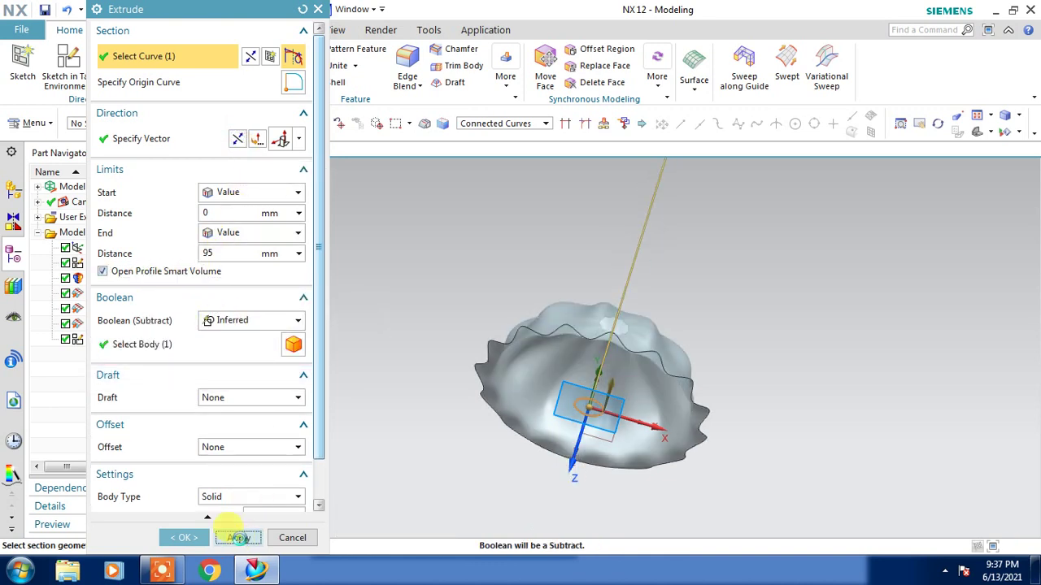
left_click(289, 537)
mouse_move(539, 486)
middle_mouse_down()
mouse_move(524, 358)
mouse_move(496, 298)
mouse_move(492, 309)
middle_mouse_up()
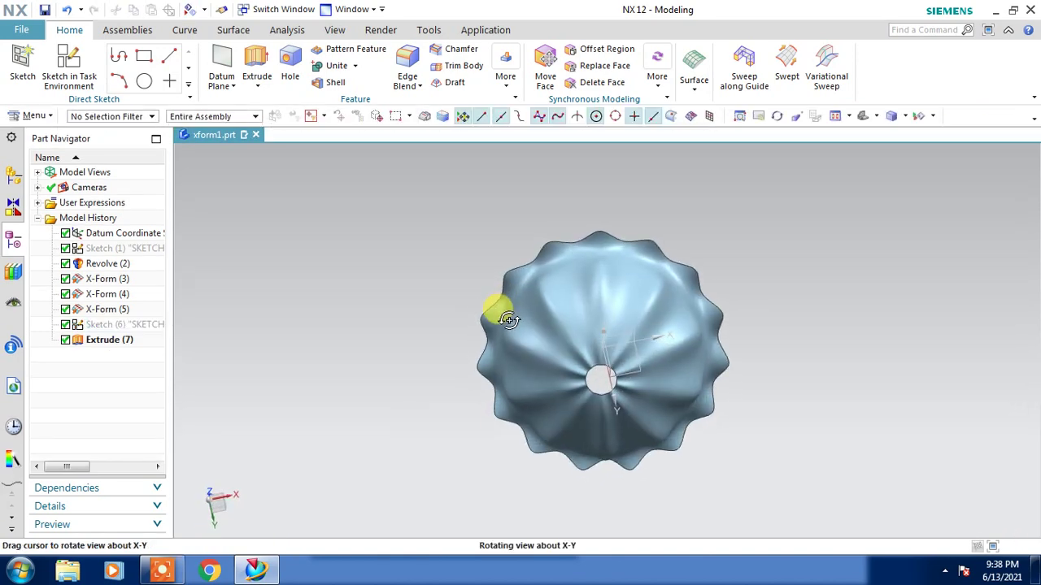
Thicken the bowl face by 1 mm to make a solid shell.
left_click(502, 65)
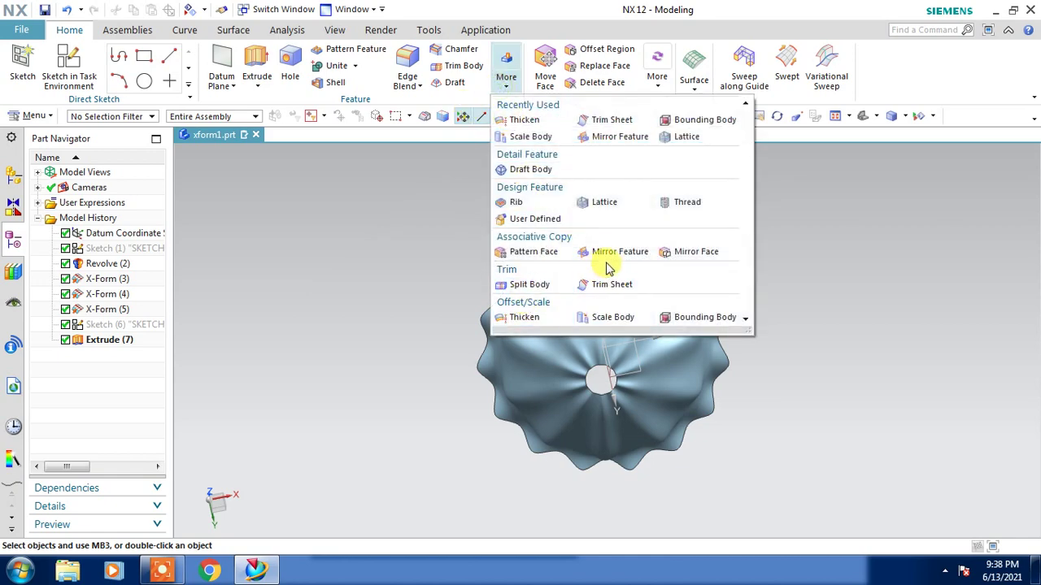
left_click(525, 317)
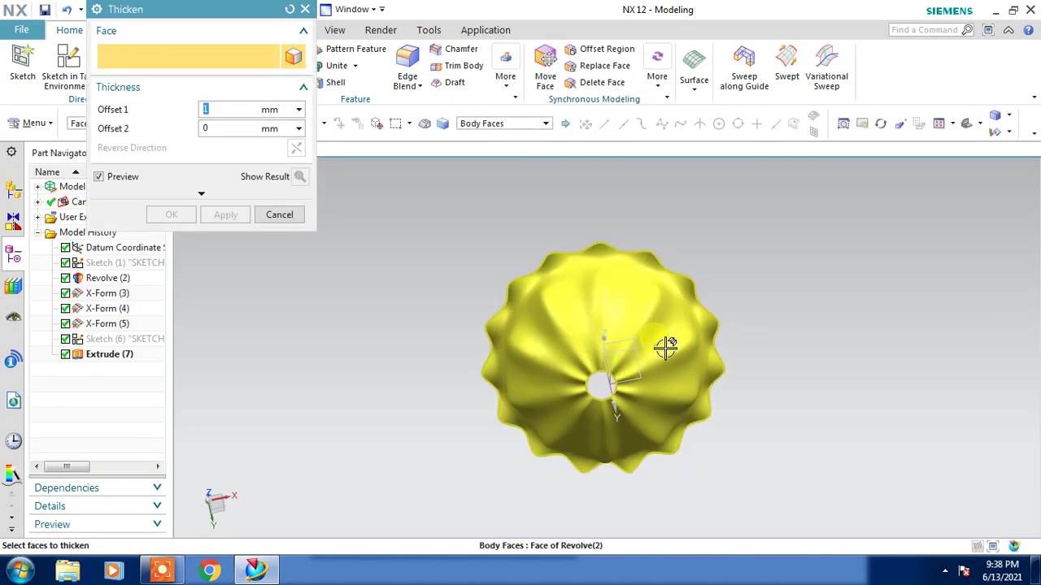
left_click(665, 347)
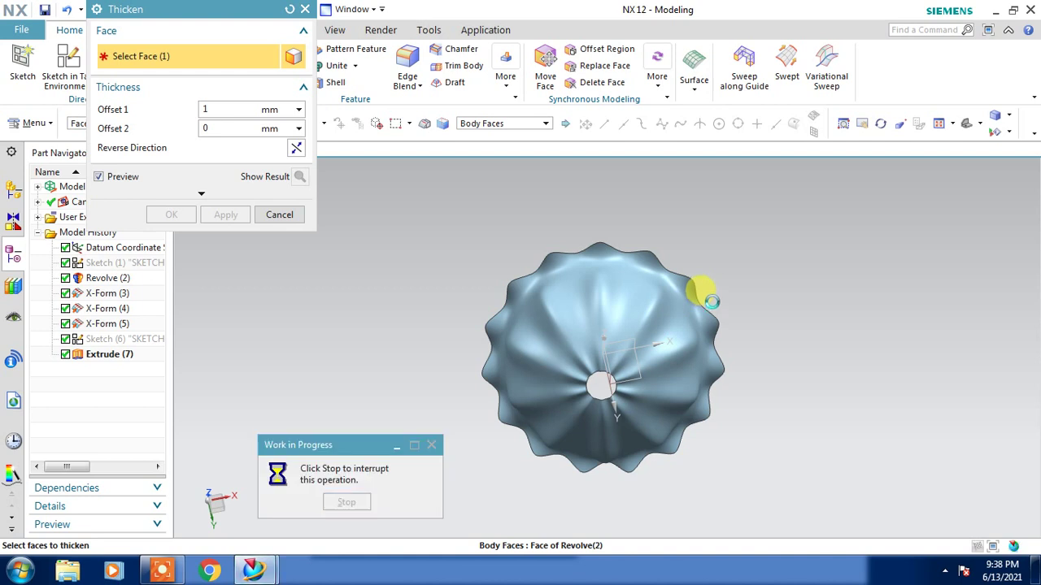
mouse_move(714, 305)
middle_mouse_down()
mouse_move(740, 363)
mouse_move(732, 366)
middle_mouse_up()
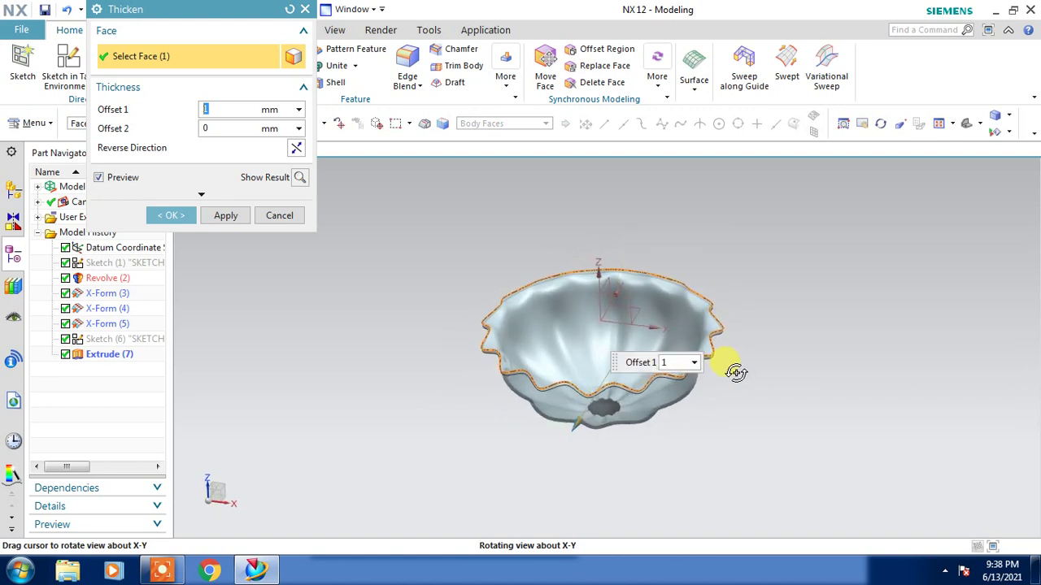
left_click(173, 217)
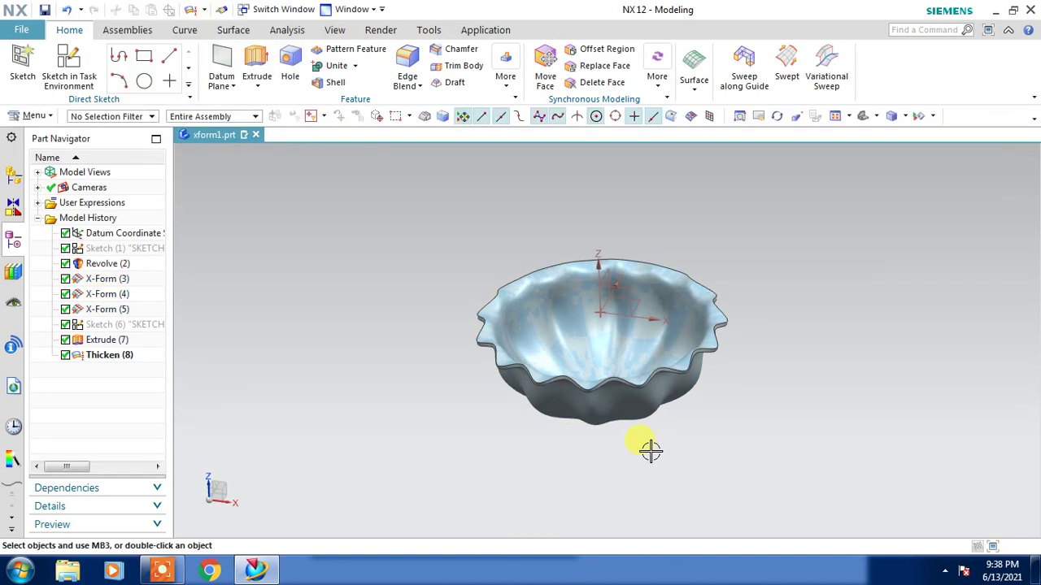
Hide the parents of X-Form (5) so only the solid thickened bowl is displayed.
mouse_move(650, 448)
middle_mouse_down()
mouse_move(646, 360)
mouse_move(653, 369)
mouse_move(641, 465)
mouse_move(623, 348)
middle_mouse_up()
scroll(601, 345, "up", 3)
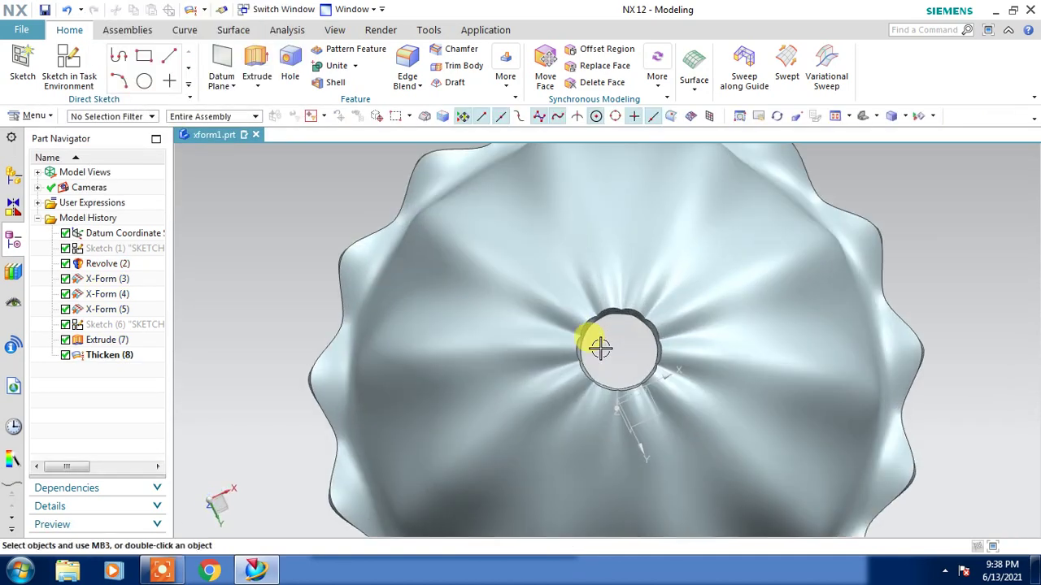
scroll(613, 309, "up", 2)
scroll(615, 311, "up", 2)
scroll(614, 310, "down", 3)
mouse_move(613, 309)
middle_mouse_down()
mouse_move(599, 288)
mouse_move(574, 297)
mouse_move(604, 306)
middle_mouse_up()
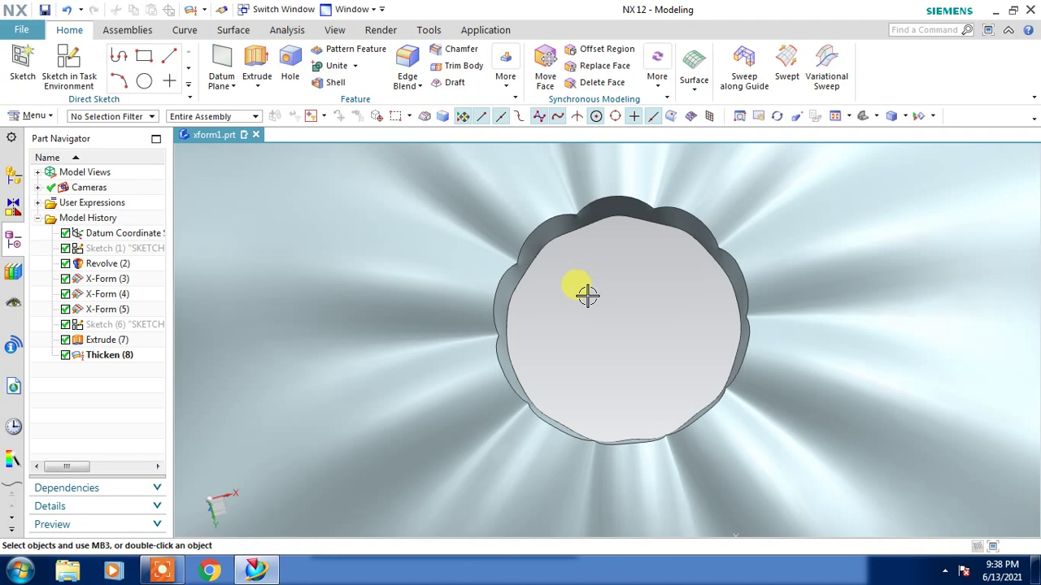
scroll(587, 296, "down", 3)
mouse_move(588, 297)
middle_mouse_down()
mouse_move(580, 376)
mouse_move(599, 399)
mouse_move(593, 407)
middle_mouse_up()
mouse_move(610, 339)
middle_mouse_down()
mouse_move(592, 402)
mouse_move(570, 411)
middle_mouse_up()
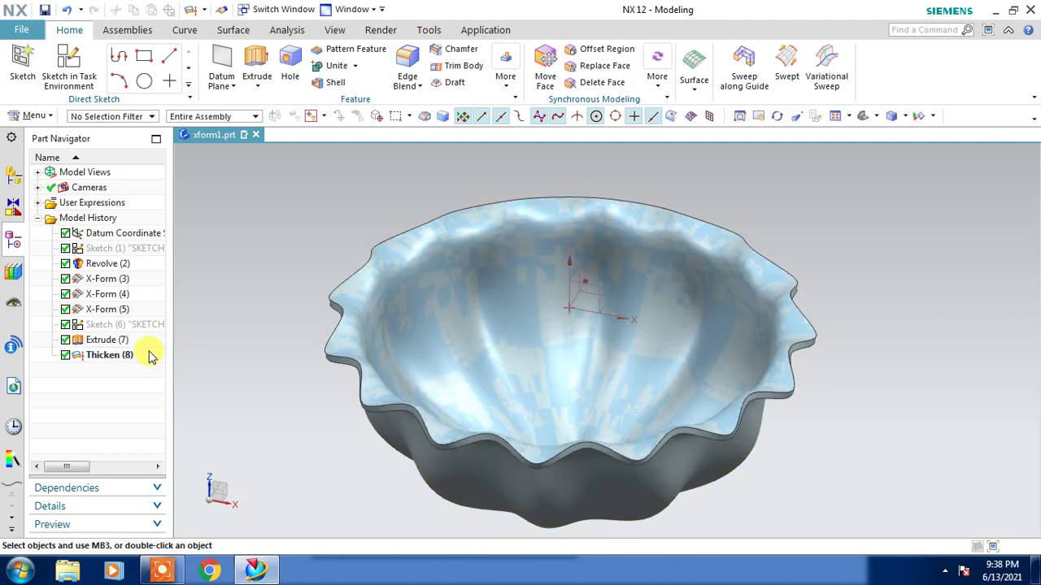
right_click(91, 313)
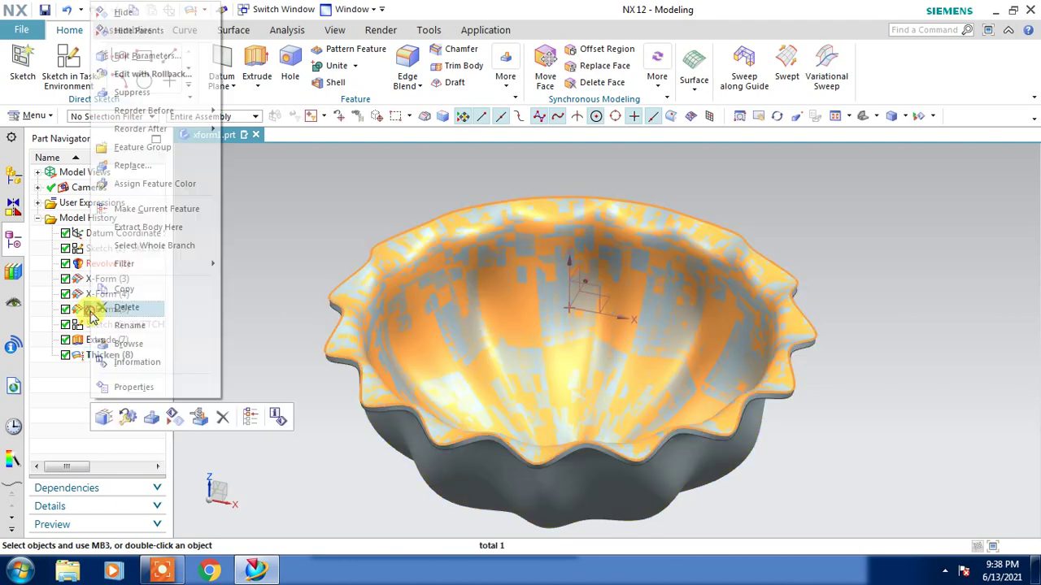
left_click(138, 30)
scroll(254, 277, "up", 2)
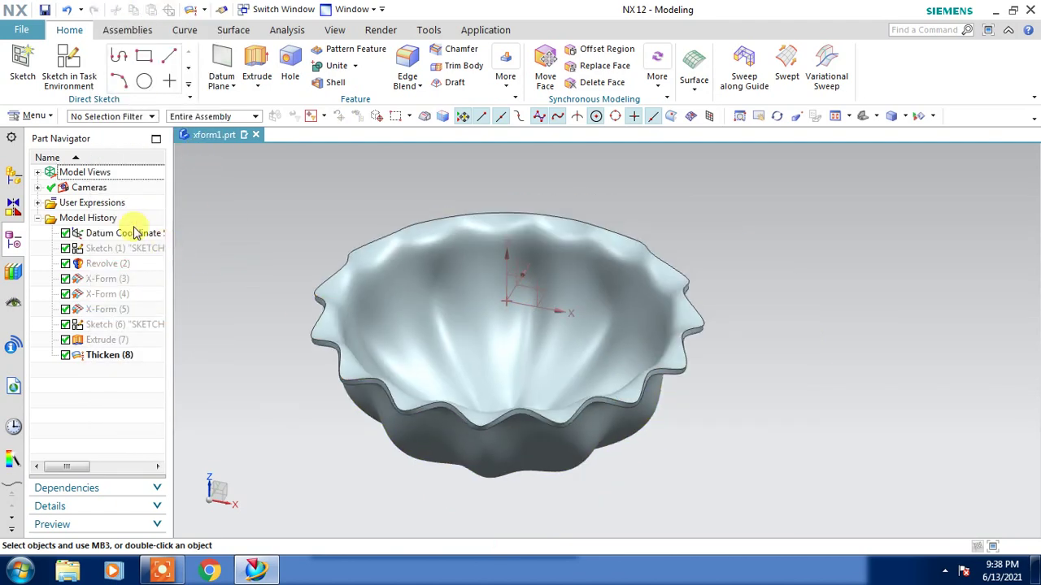
Enable True Shading for the bowl on the View tab.
left_click(334, 30)
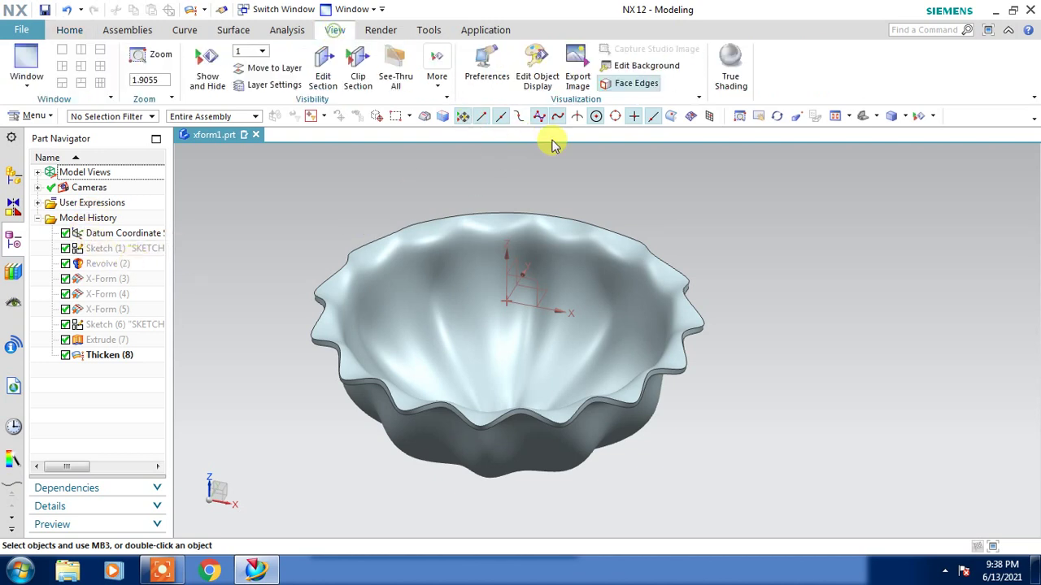
left_click(731, 69)
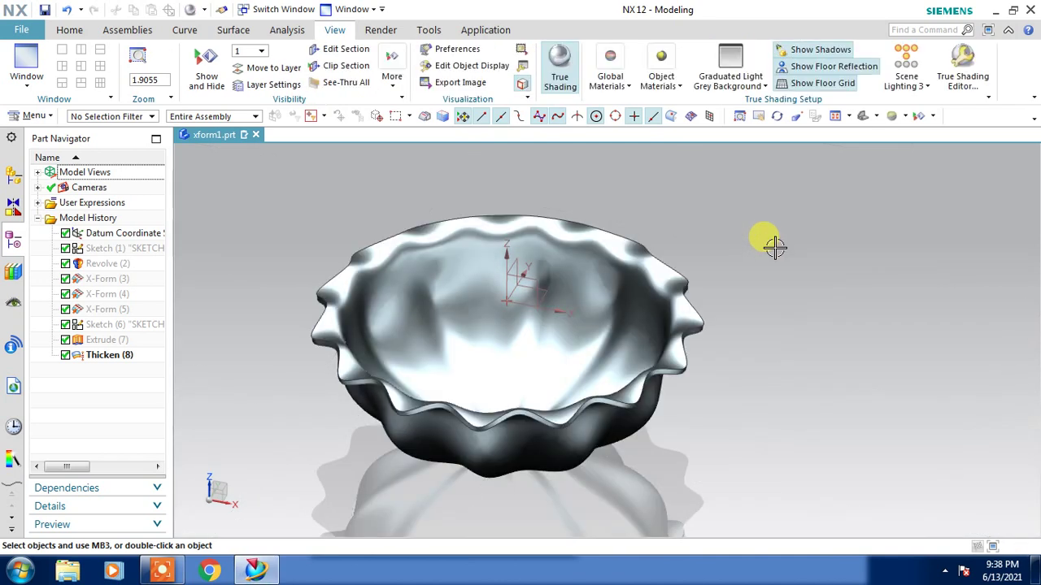
left_click(663, 85)
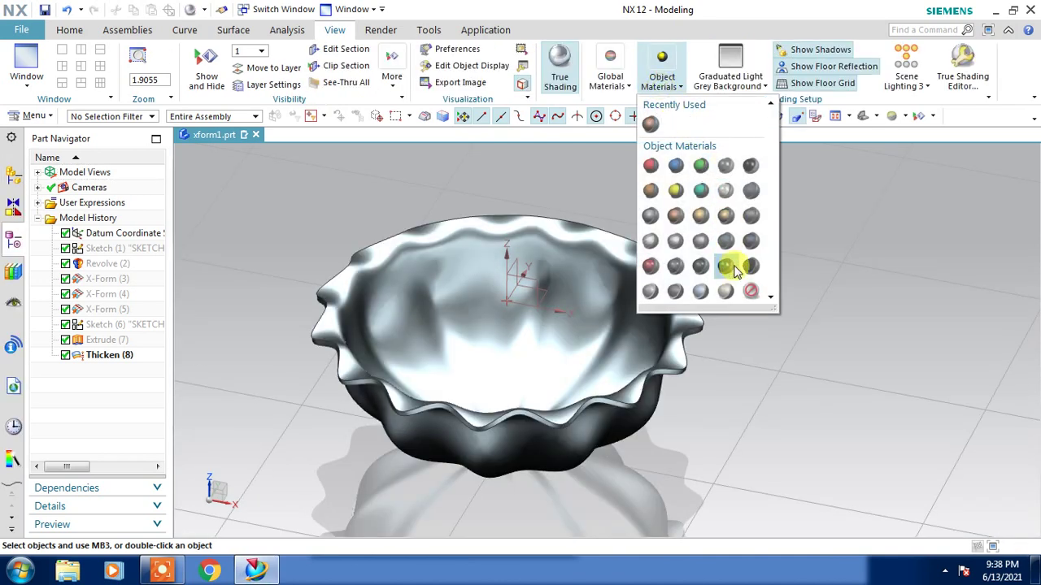
left_click(906, 77)
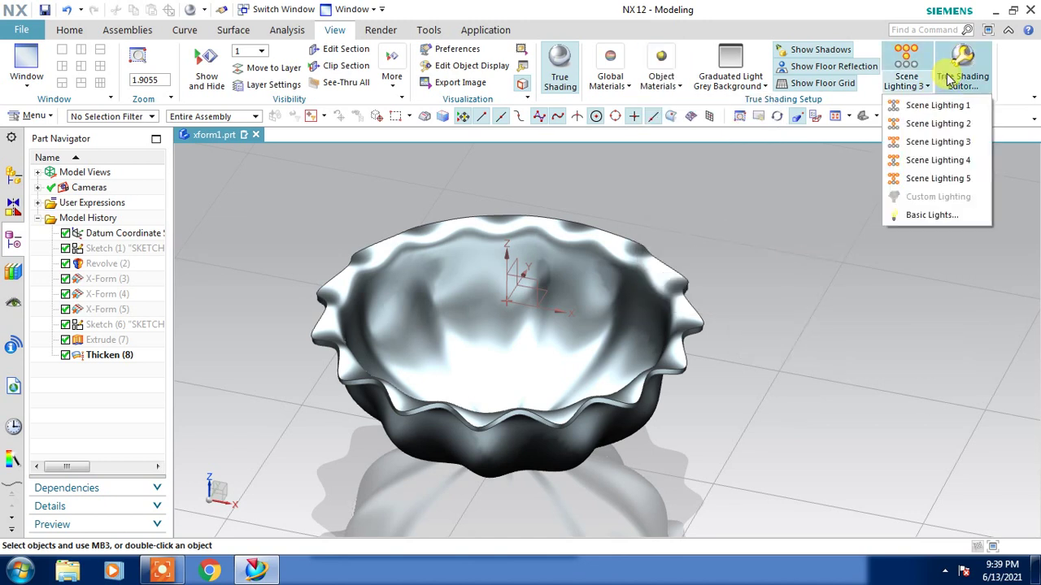
Assign a dark blue metallic material to the bowl's outer face.
left_click(935, 120)
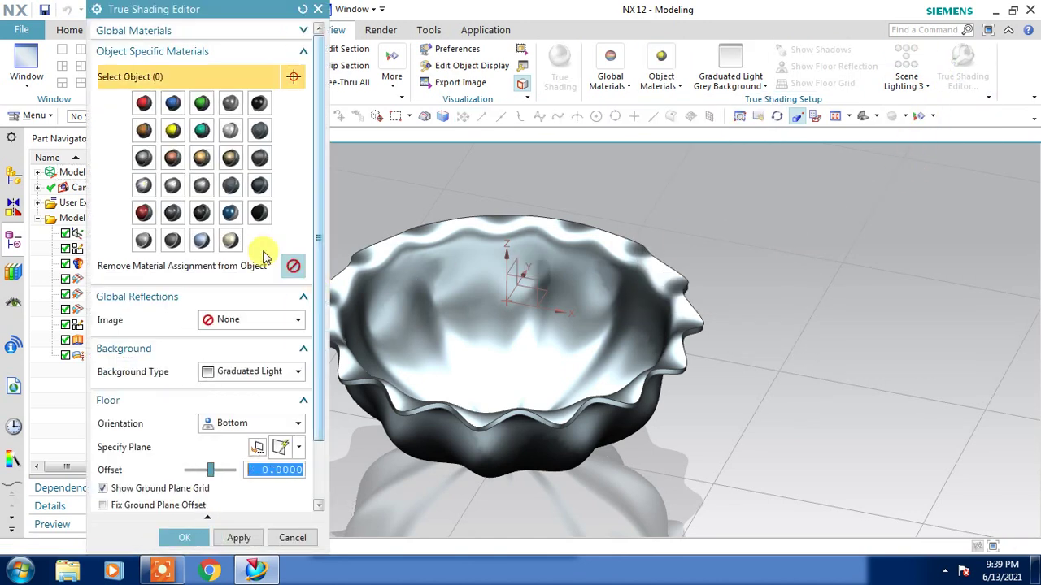
left_click(202, 240)
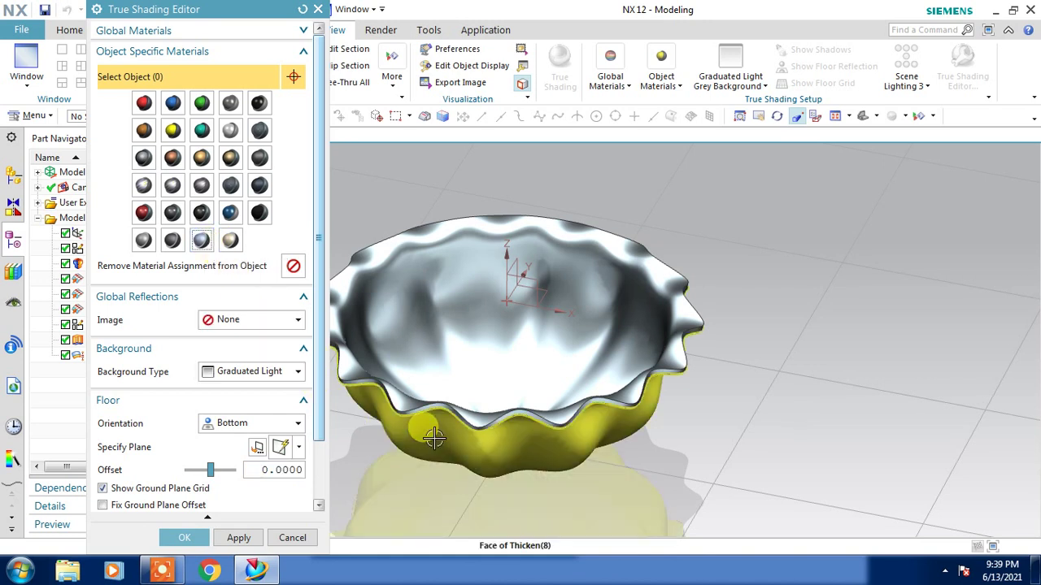
left_click(386, 445)
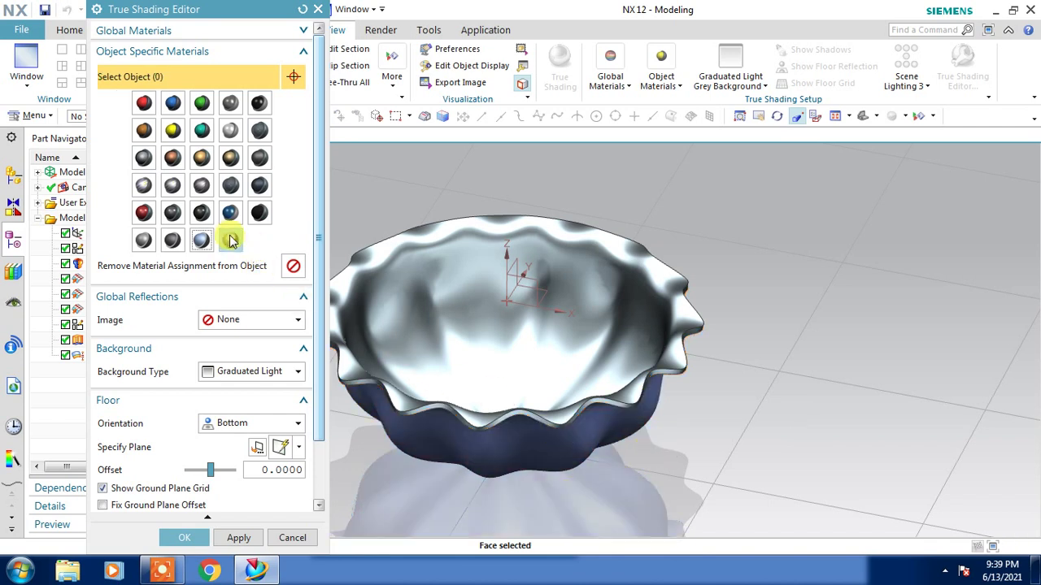
Give the bowl's inner face a silver material and confirm the material assignments.
left_click(381, 294)
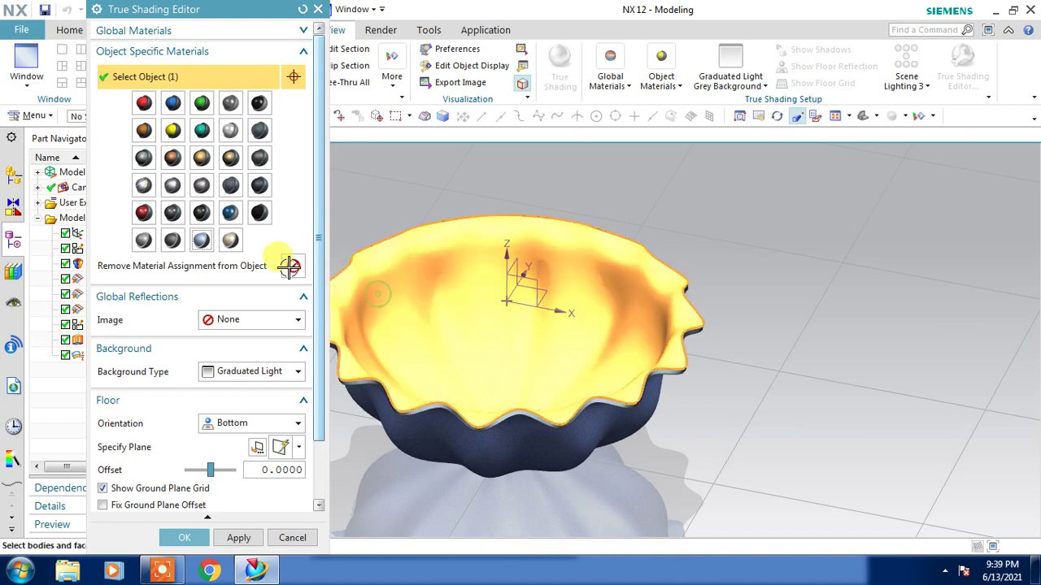
left_click(232, 241)
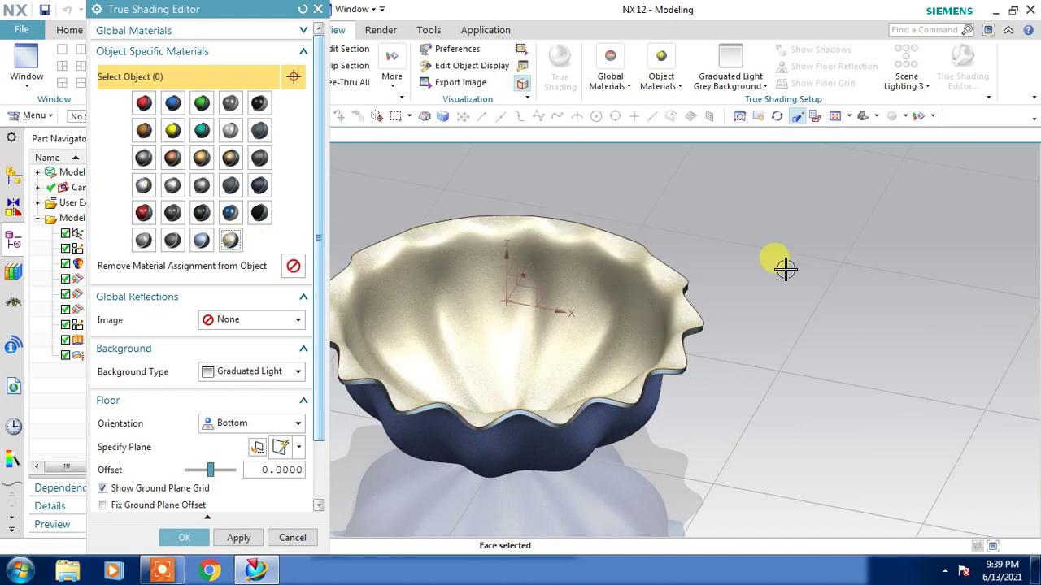
left_click(372, 268)
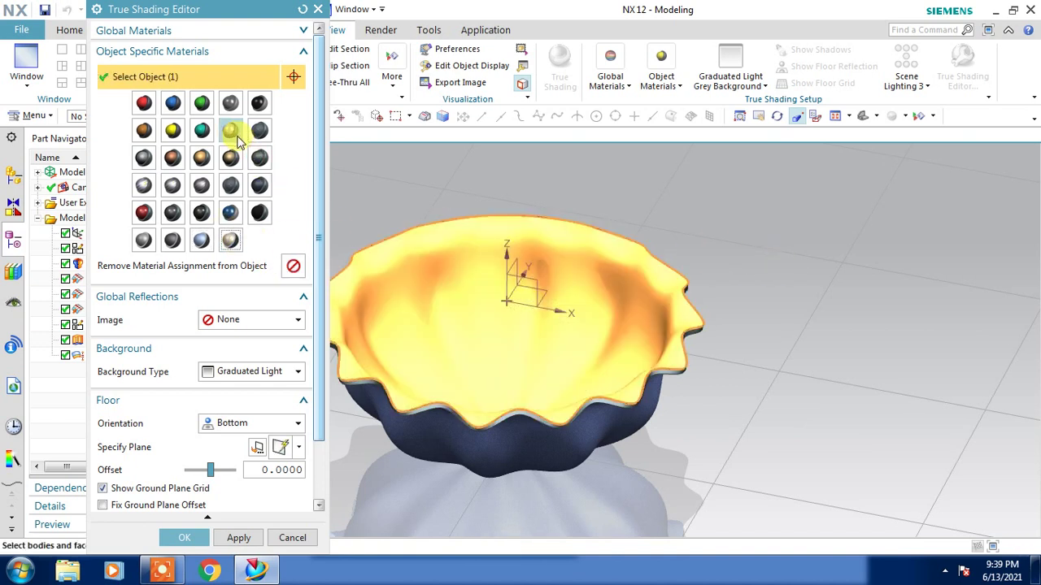
left_click(231, 130)
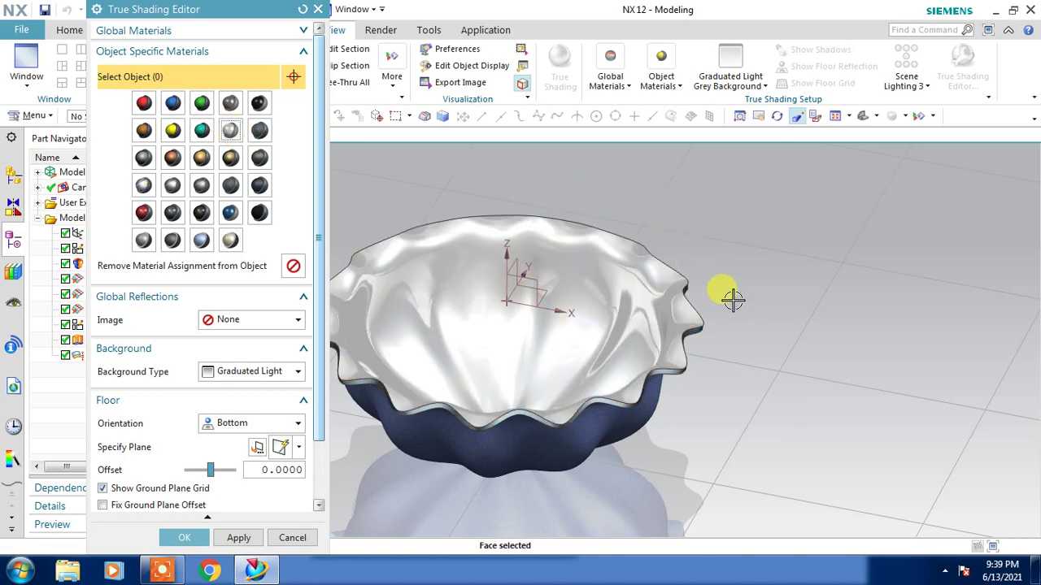
mouse_move(729, 293)
middle_mouse_down()
mouse_move(726, 278)
mouse_move(732, 305)
middle_mouse_up()
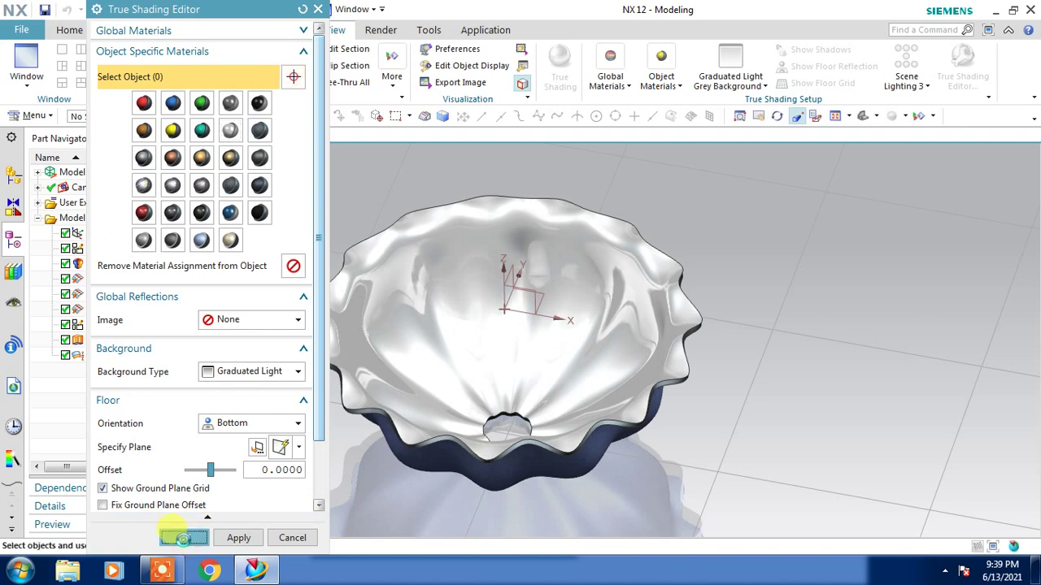
left_click(184, 537)
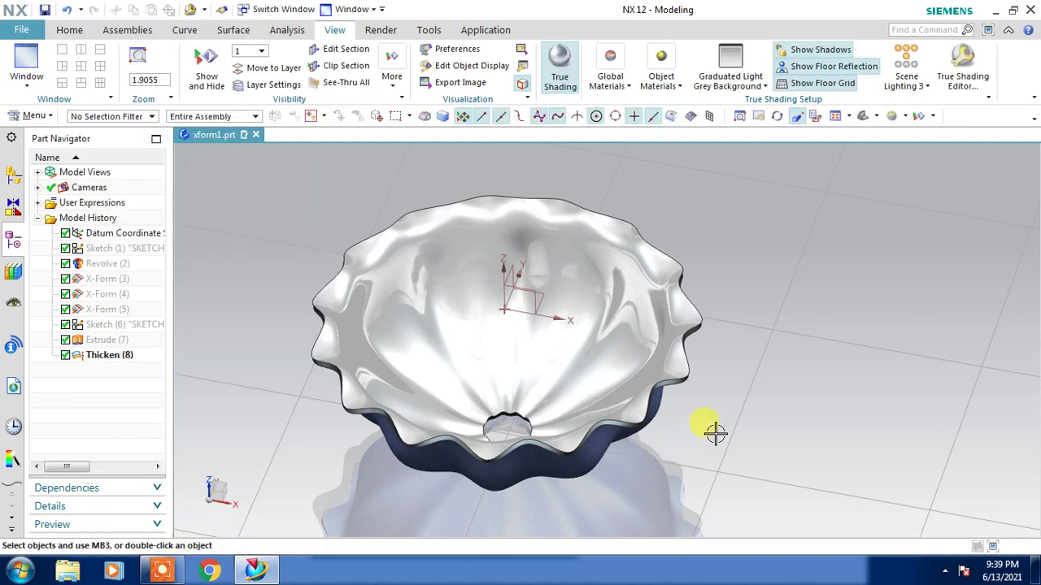
left_click(66, 31)
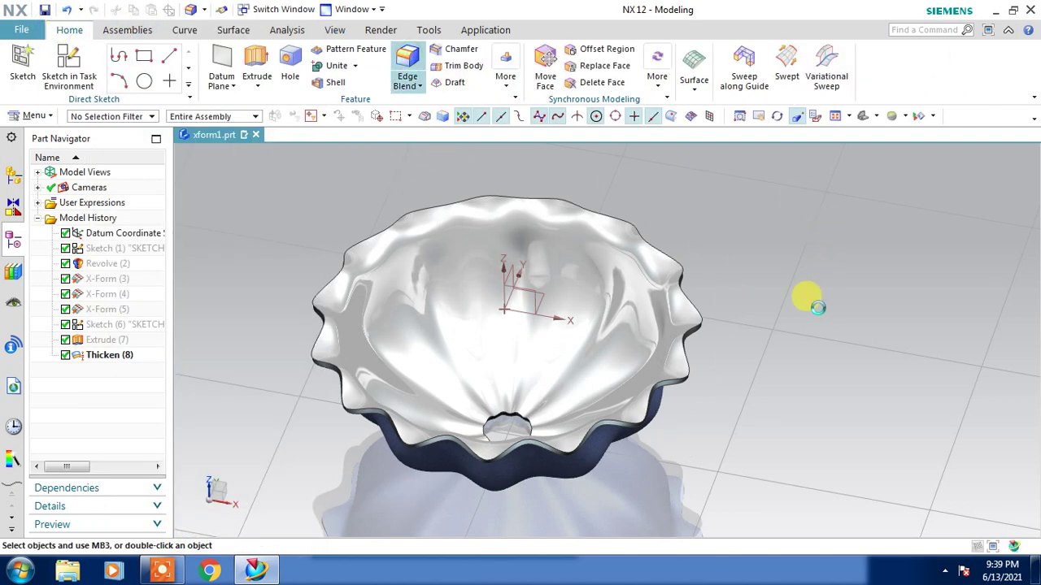
Blend the top rim edge at 0.2 mm and the other rim edge at 0.4 mm.
key("b")
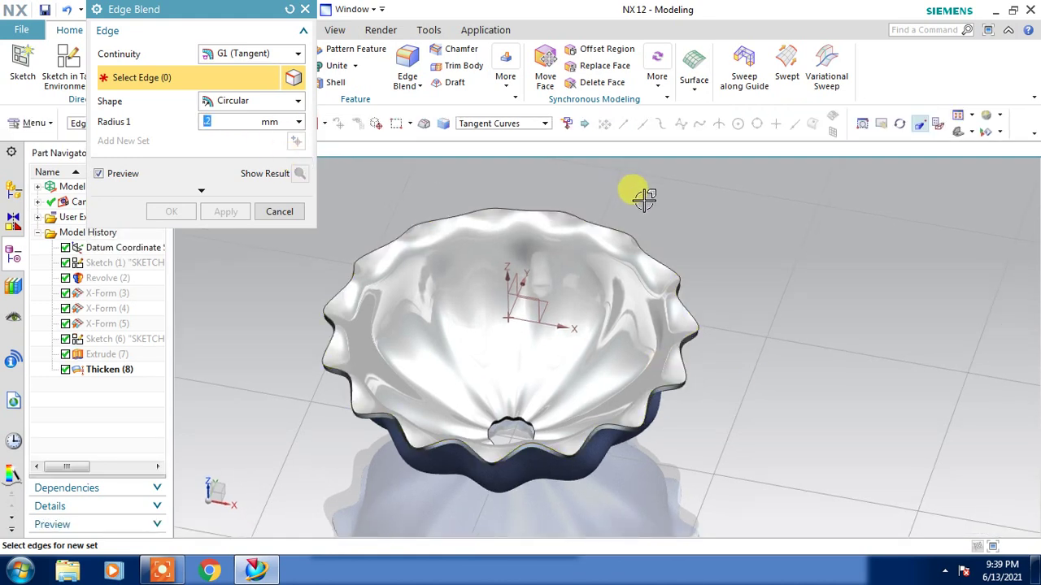
left_click(687, 255)
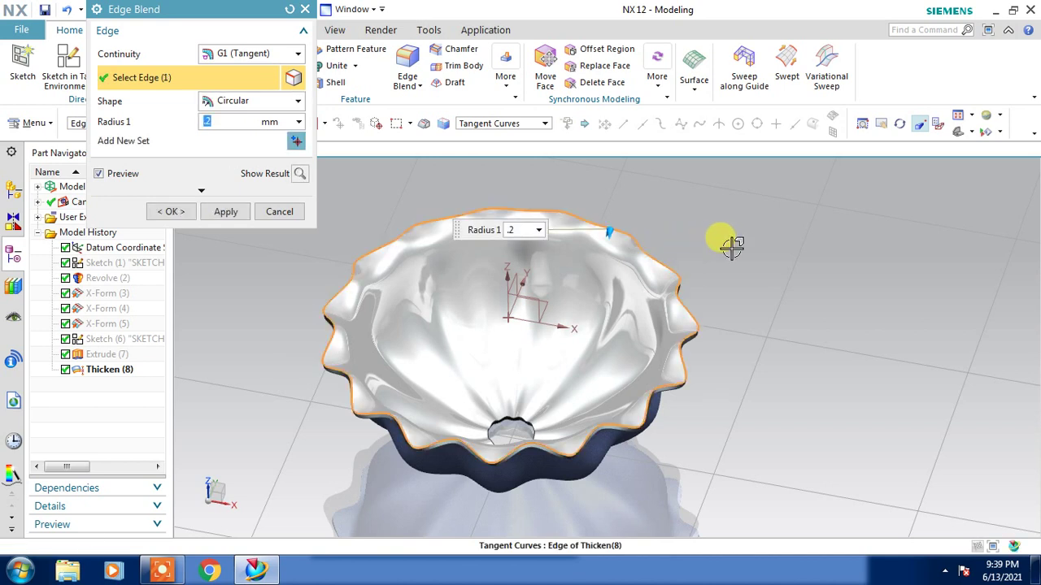
left_click(228, 212)
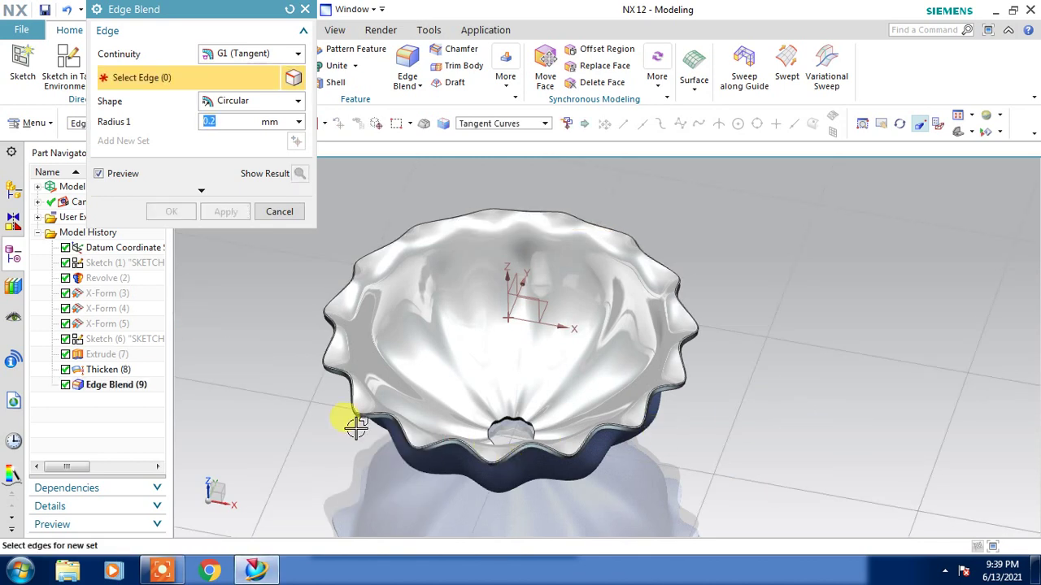
left_click(330, 443)
type(".")
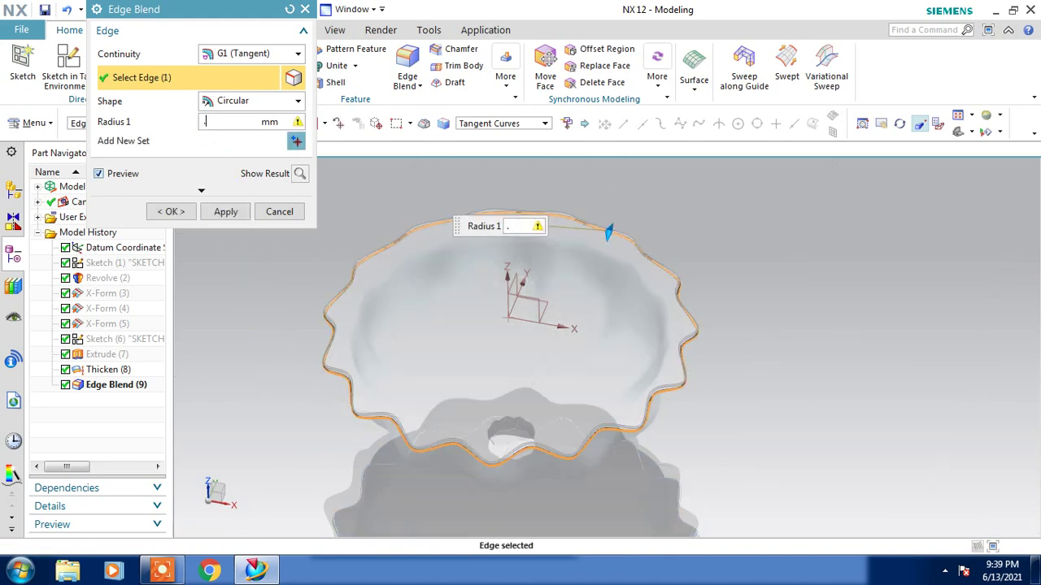
type("4")
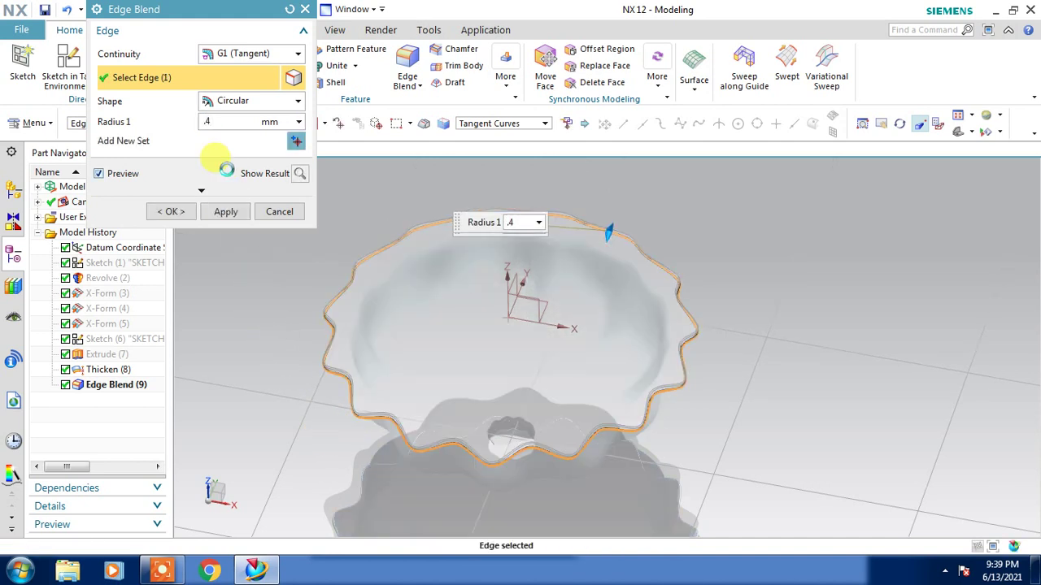
left_click(186, 211)
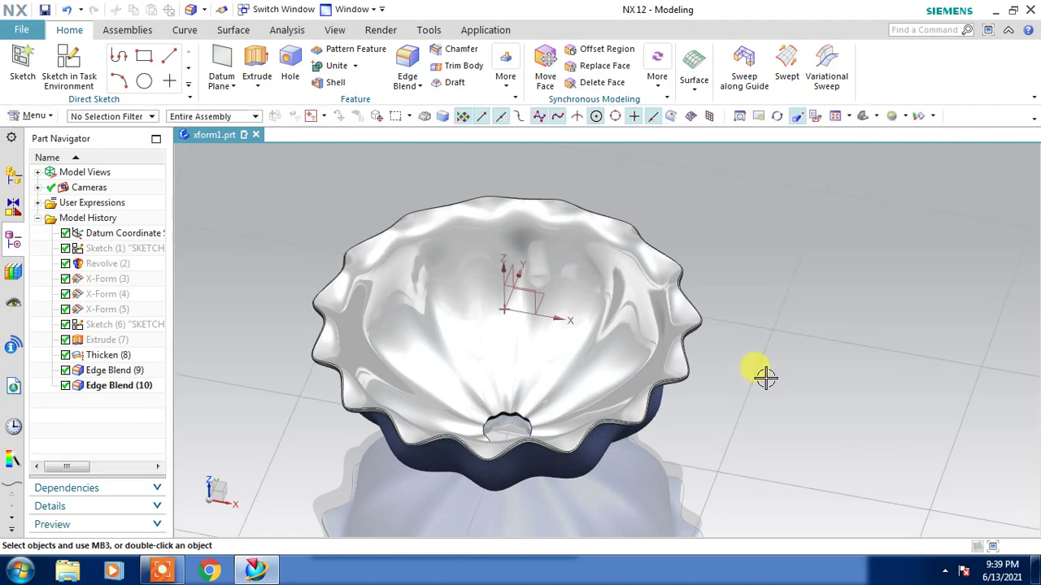
Orbit to a low side angle showing the bowl's dark blue exterior.
mouse_move(766, 380)
middle_mouse_down()
mouse_move(768, 356)
mouse_move(756, 356)
middle_mouse_up()
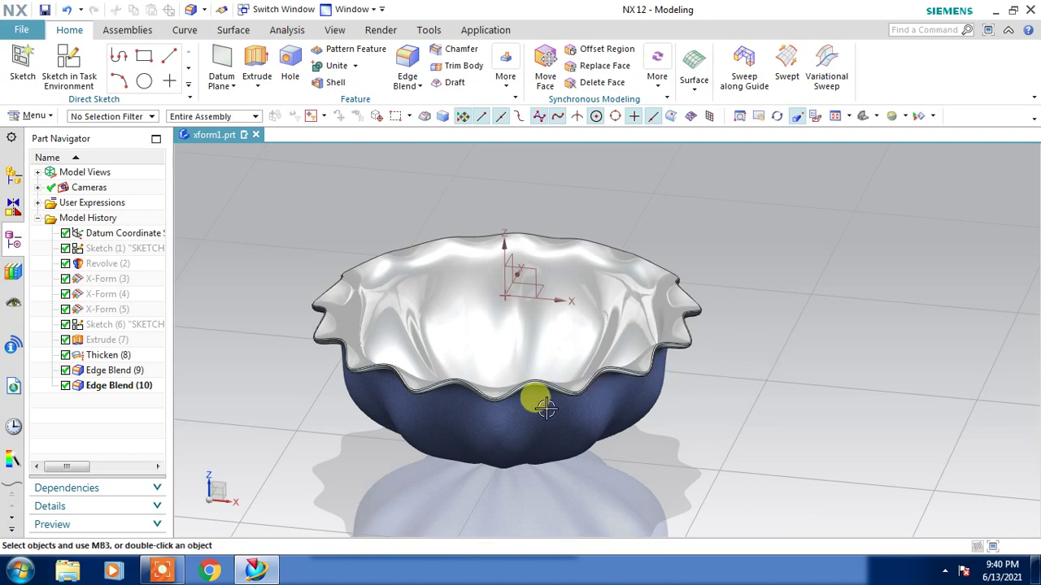
mouse_move(331, 427)
middle_mouse_down()
mouse_move(332, 411)
mouse_move(326, 427)
middle_mouse_up()
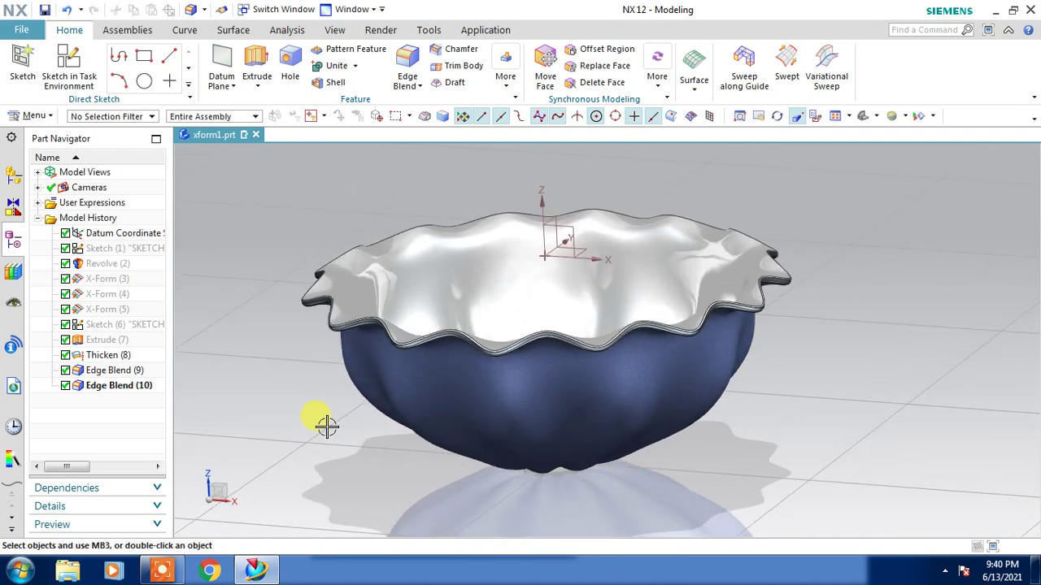